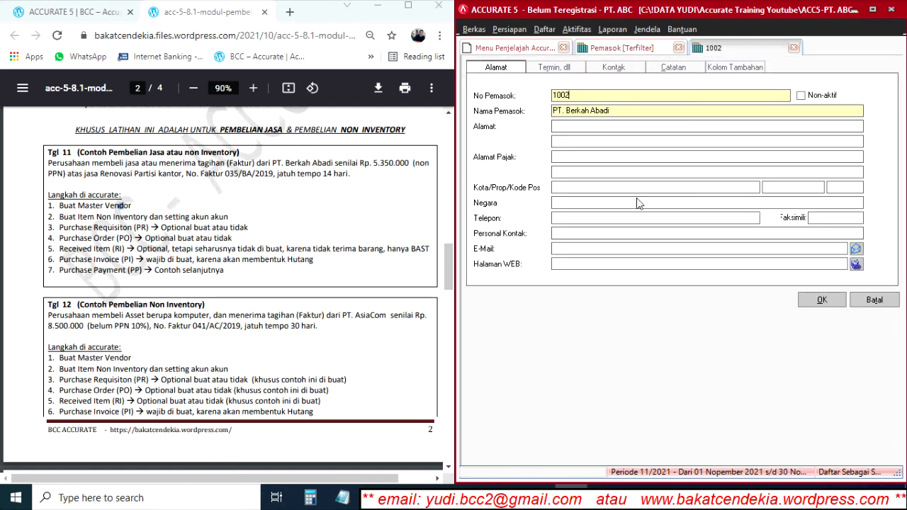
Review the payment terms and tax settings of vendor PT. Berkah Abadi, then return to the supplier list without saving.
click(560, 71)
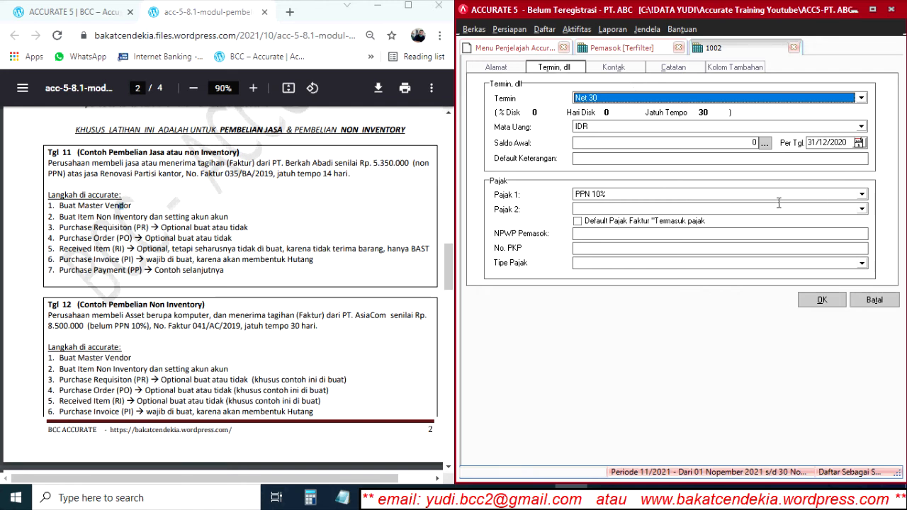
click(885, 303)
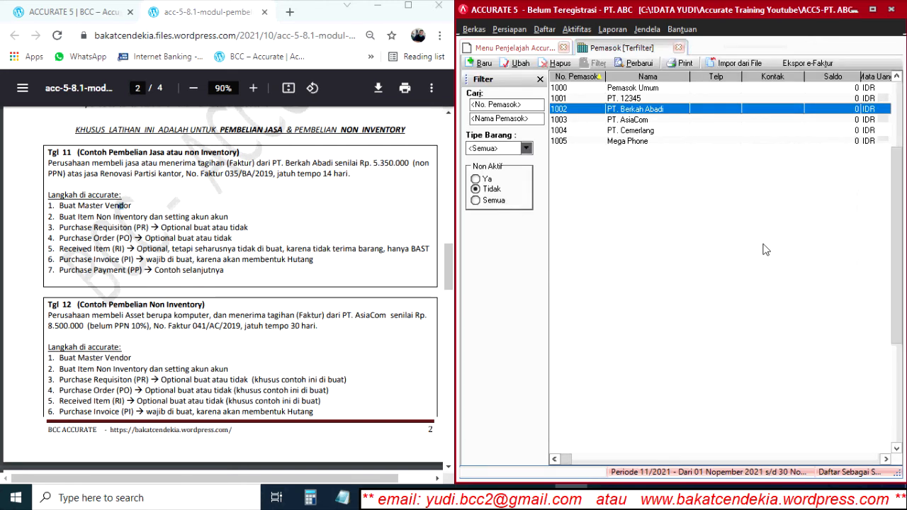
click(544, 32)
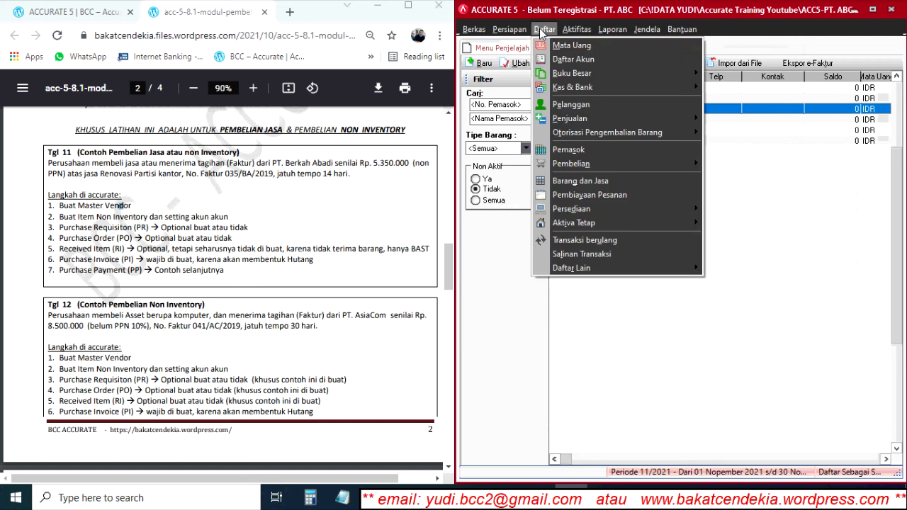
click(572, 153)
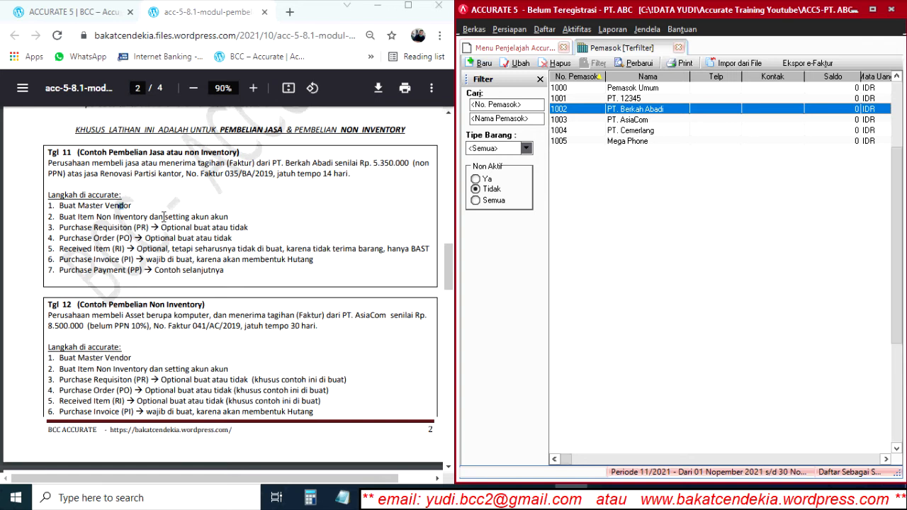
Review the general details, purchase tax code and account settings of the non-inventory item Serv-002 Renovasi Kantor and close it.
drag(59, 217, 232, 216)
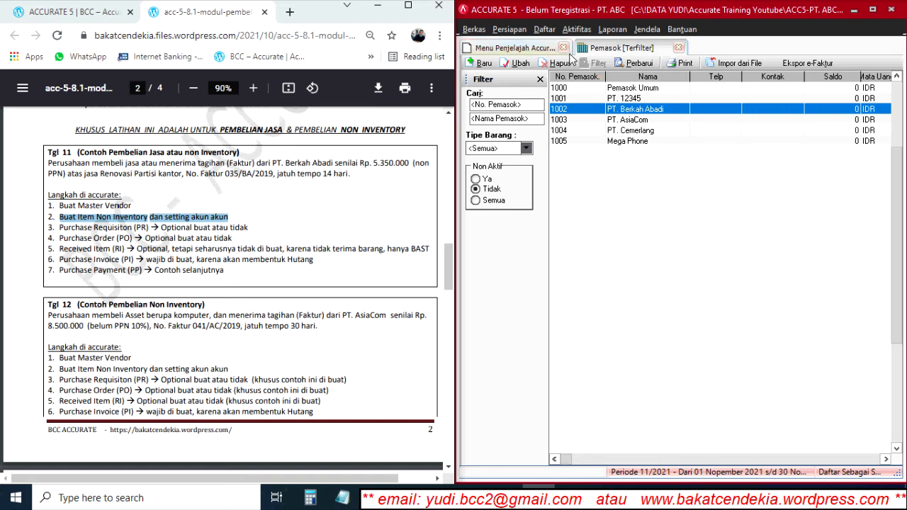
click(545, 31)
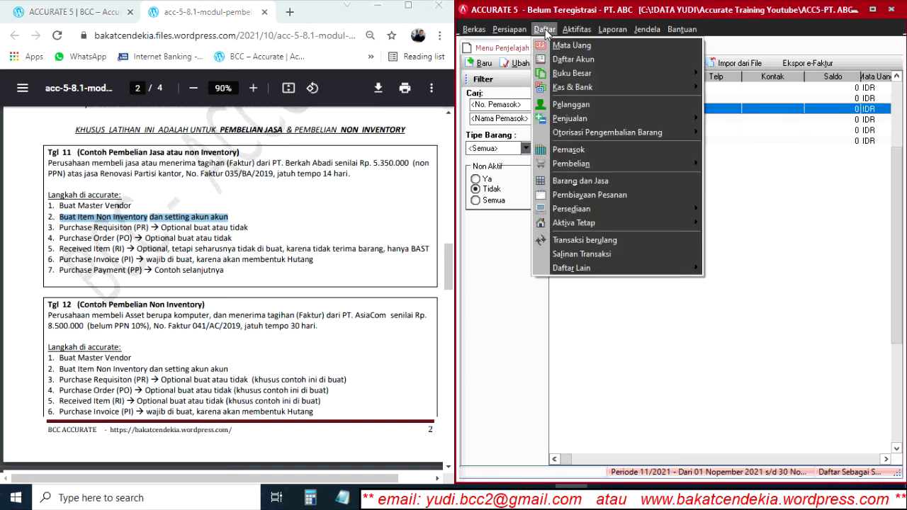
click(585, 181)
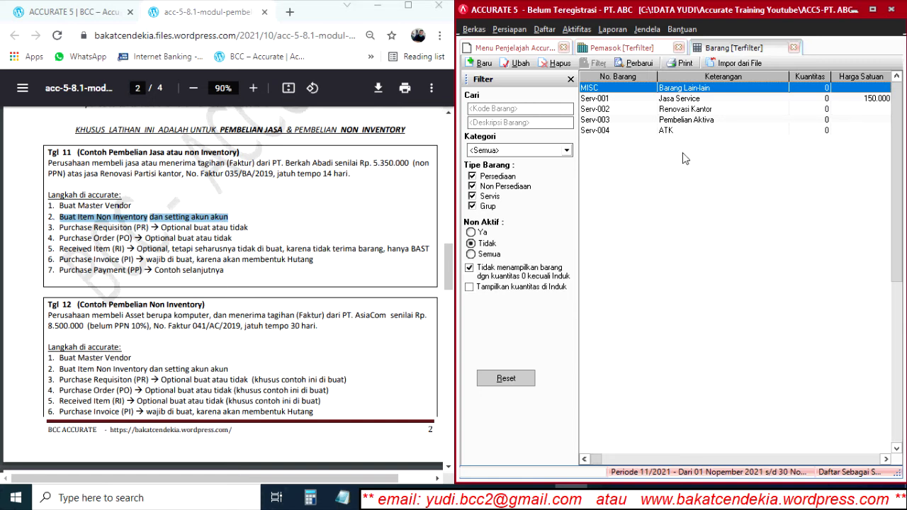
click(675, 111)
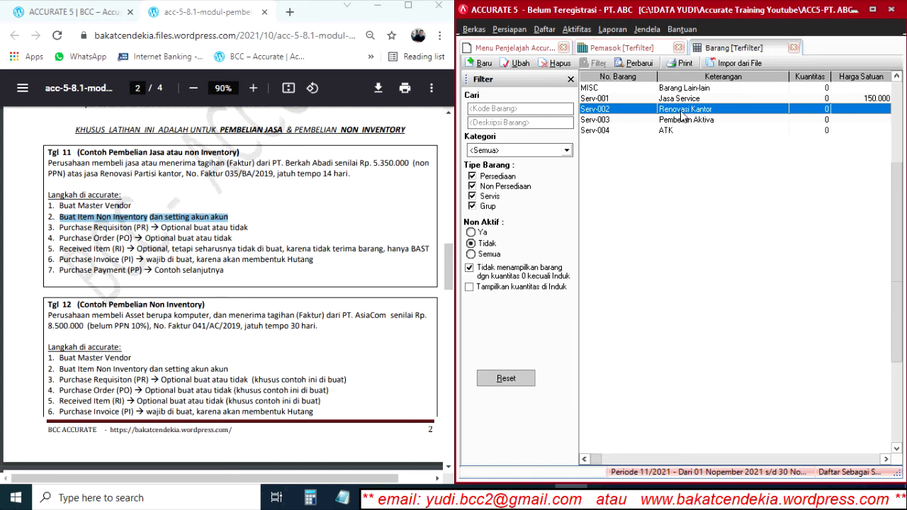
double_click(682, 112)
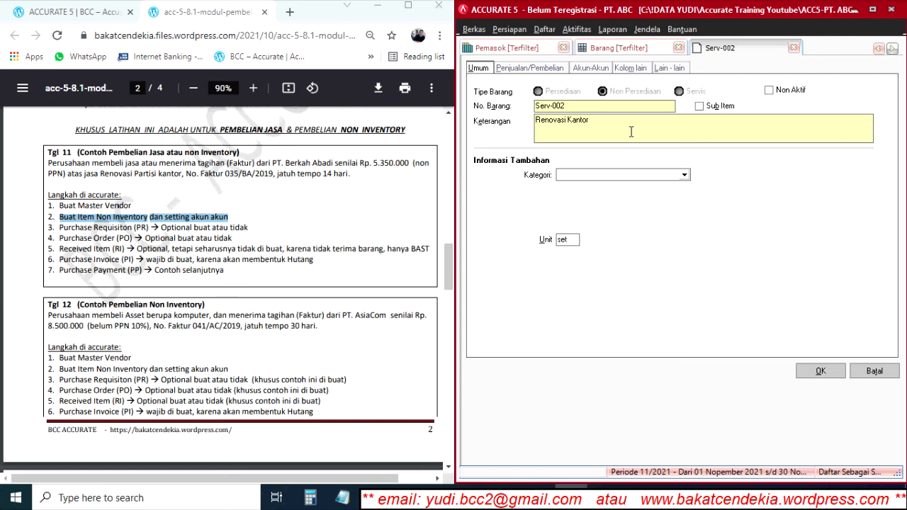
click(528, 71)
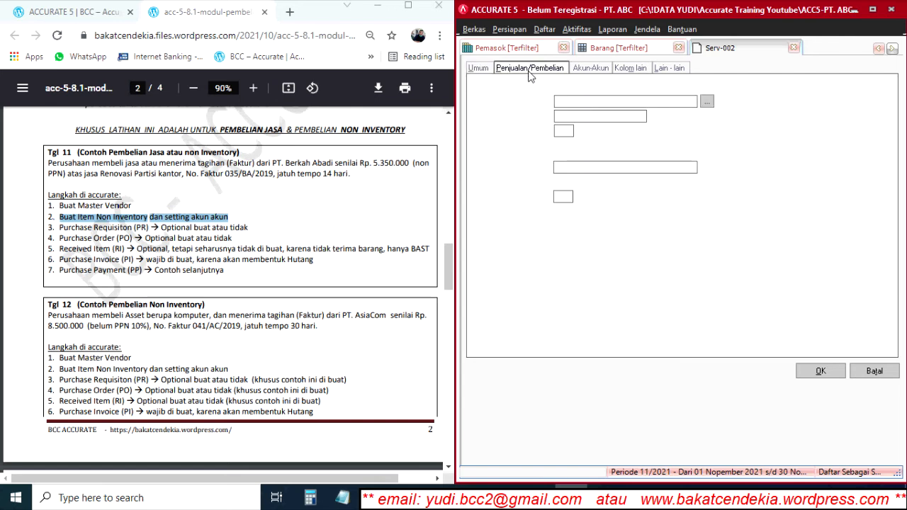
click(570, 133)
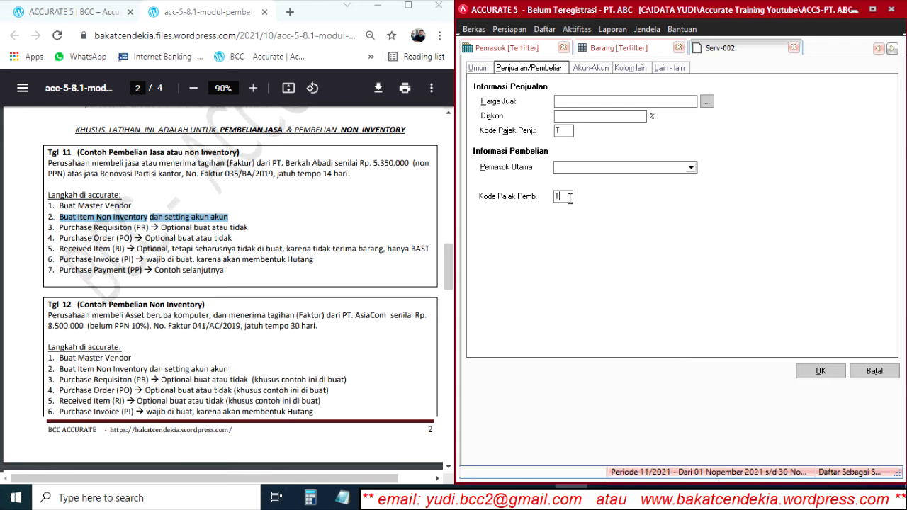
click(591, 69)
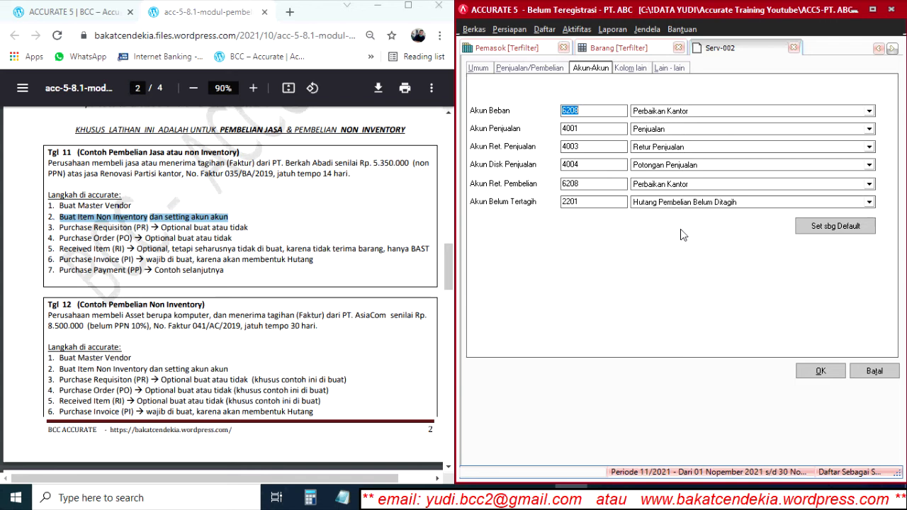
click(820, 370)
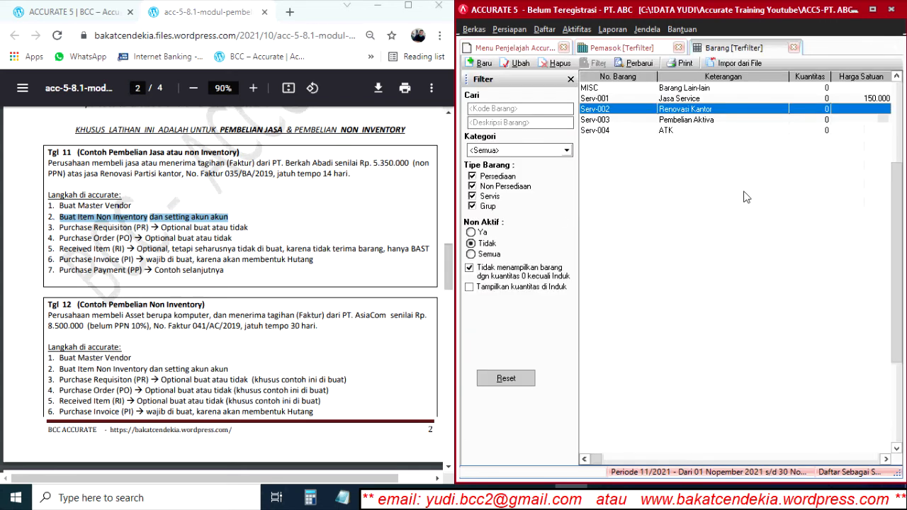
Highlight in turn the purchase requisition, purchase order, received item and purchase invoice steps of the Tgl 11 exercise to read them.
click(94, 228)
drag(56, 228, 250, 227)
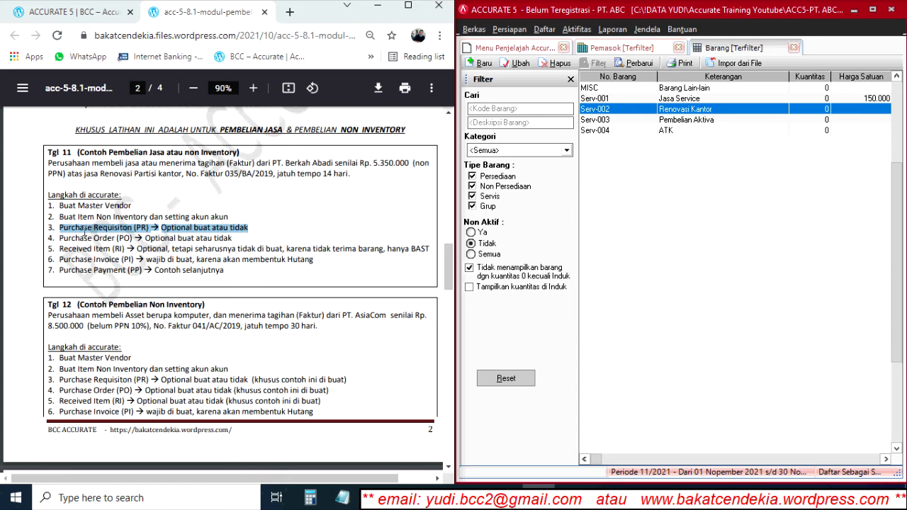
drag(58, 238, 234, 239)
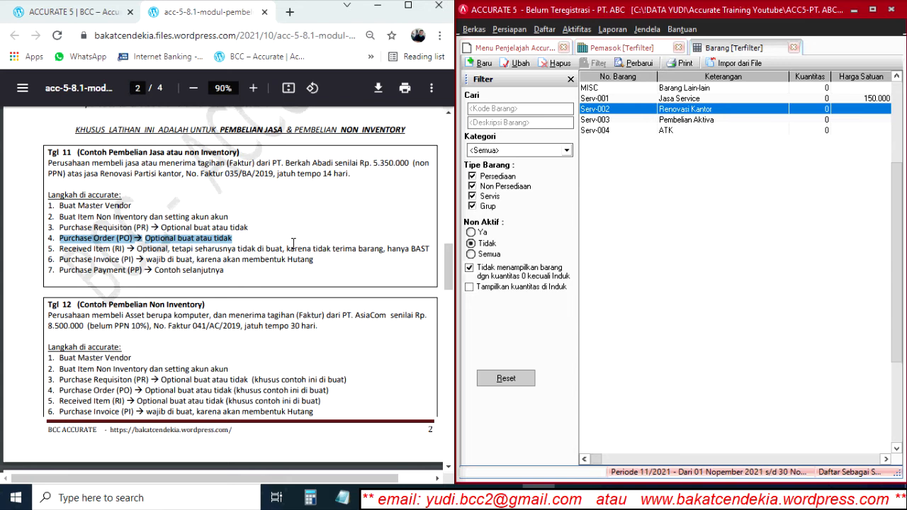
click(55, 242)
drag(57, 249, 436, 248)
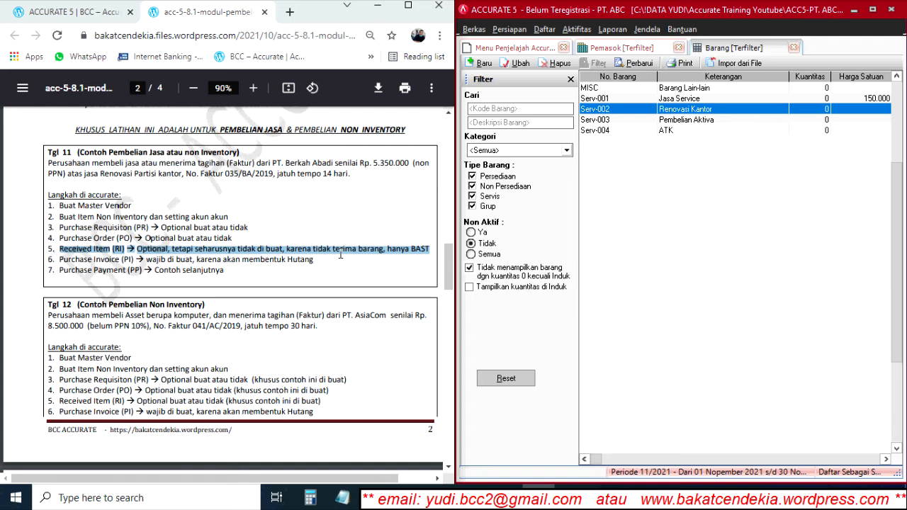
click(84, 260)
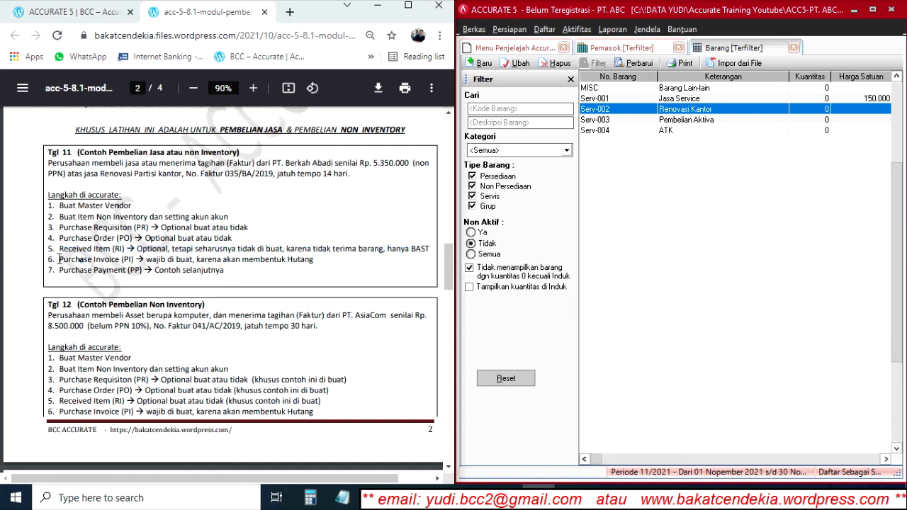
drag(61, 259, 319, 260)
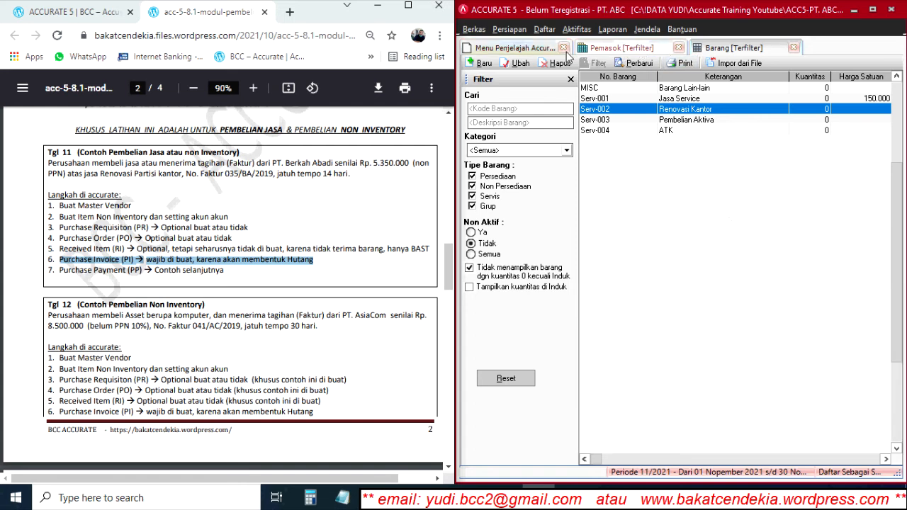
Display the purchasing workflow diagram and look over the available purchase transaction types.
click(509, 49)
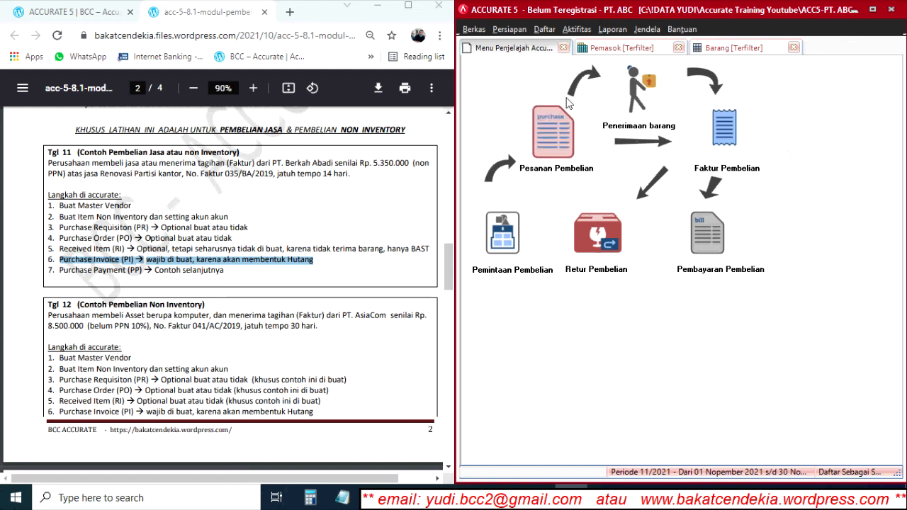
click(577, 30)
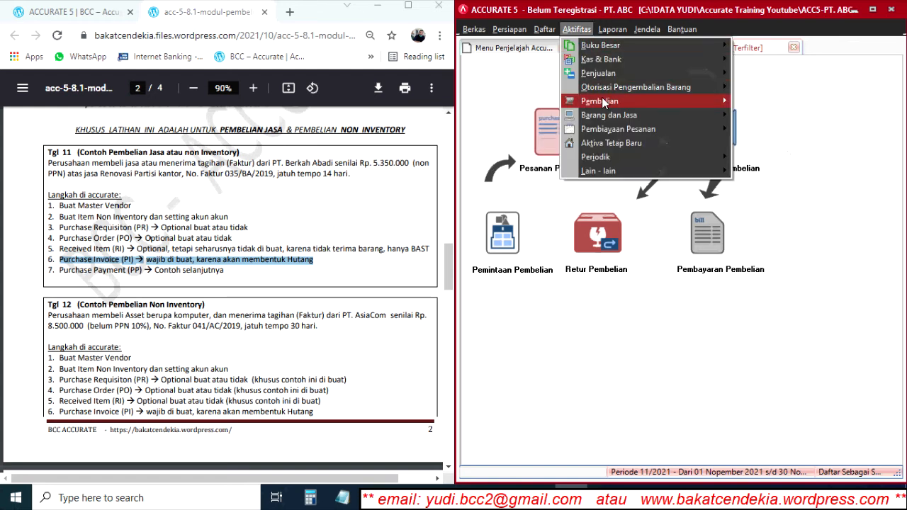
mouse_move(604, 101)
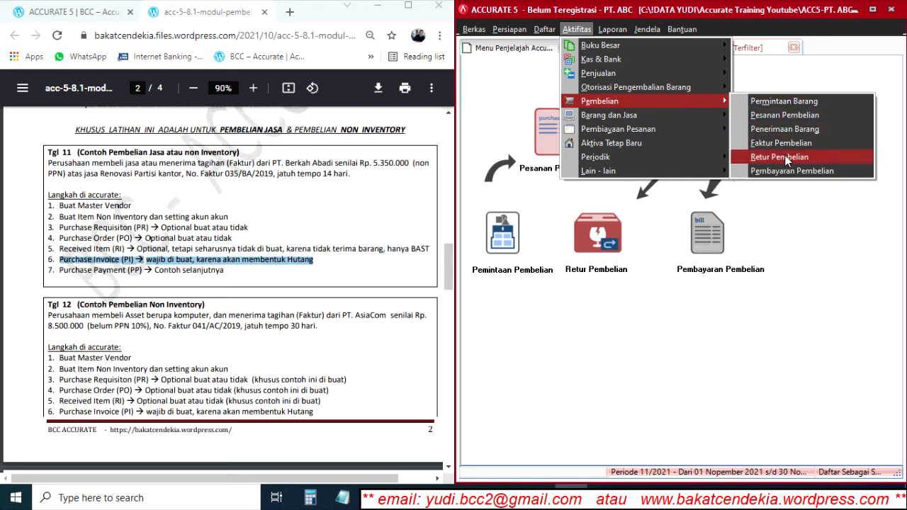
click(667, 315)
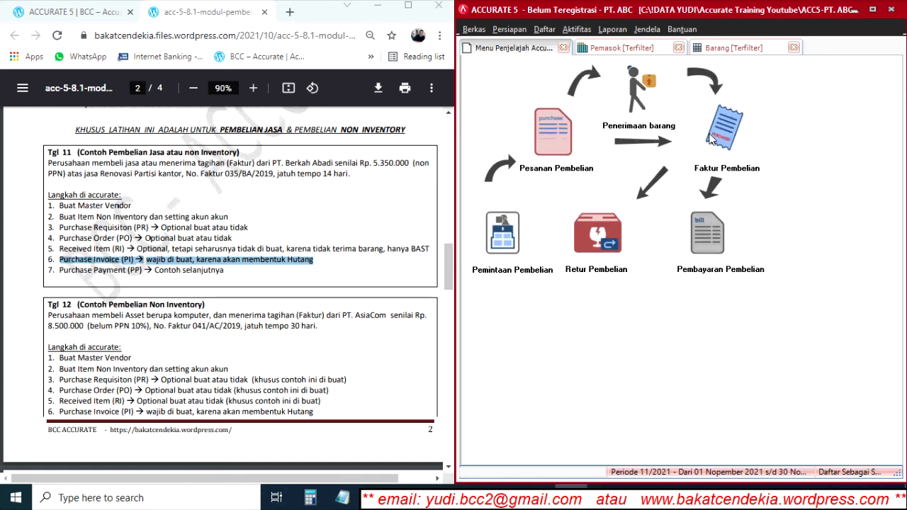
click(582, 32)
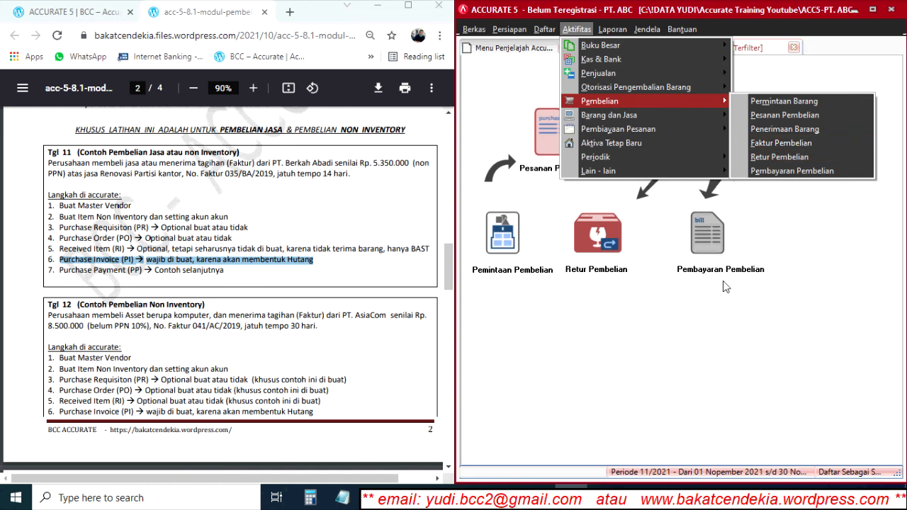
click(647, 346)
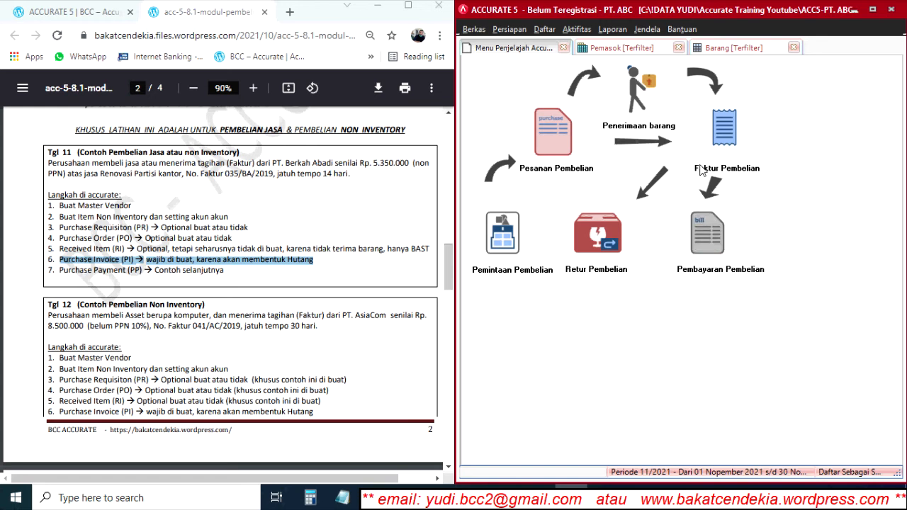
Start a new purchase invoice for vendor PT. Berkah Abadi with invoice number 035/BA/2019 from the exercise.
click(730, 128)
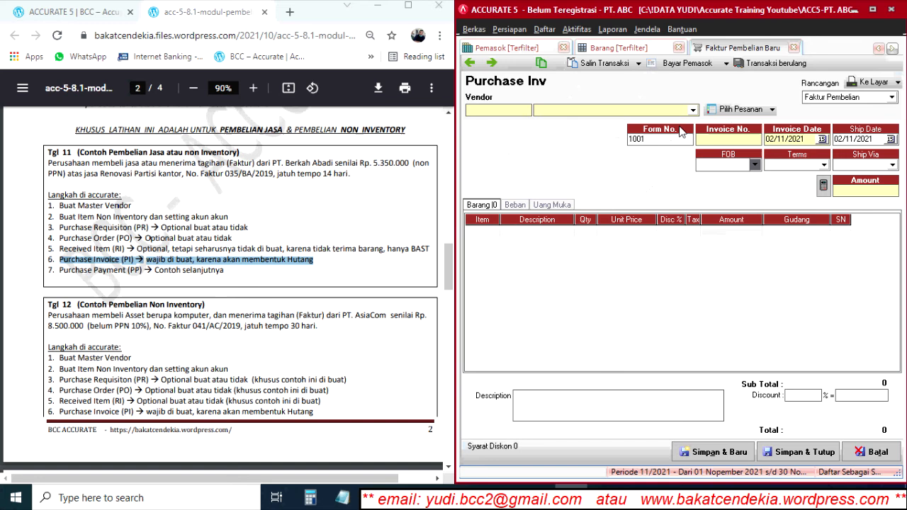
click(602, 112)
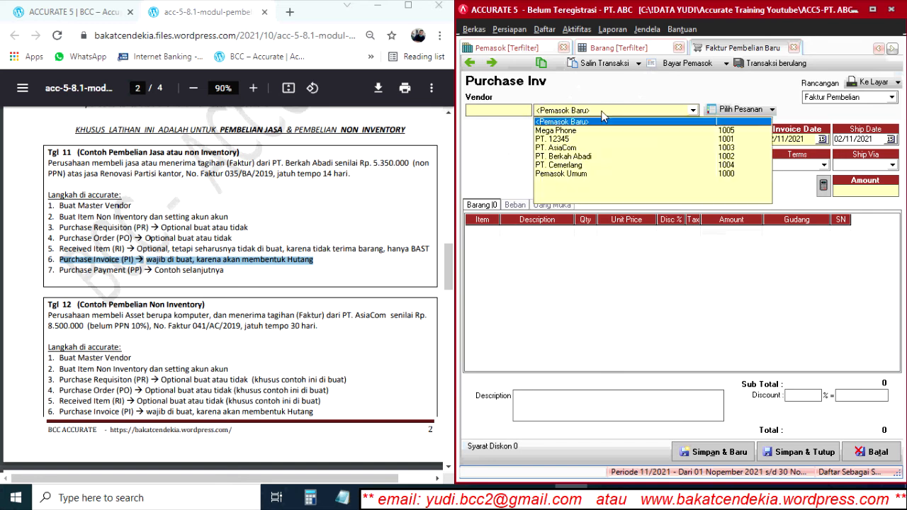
click(577, 157)
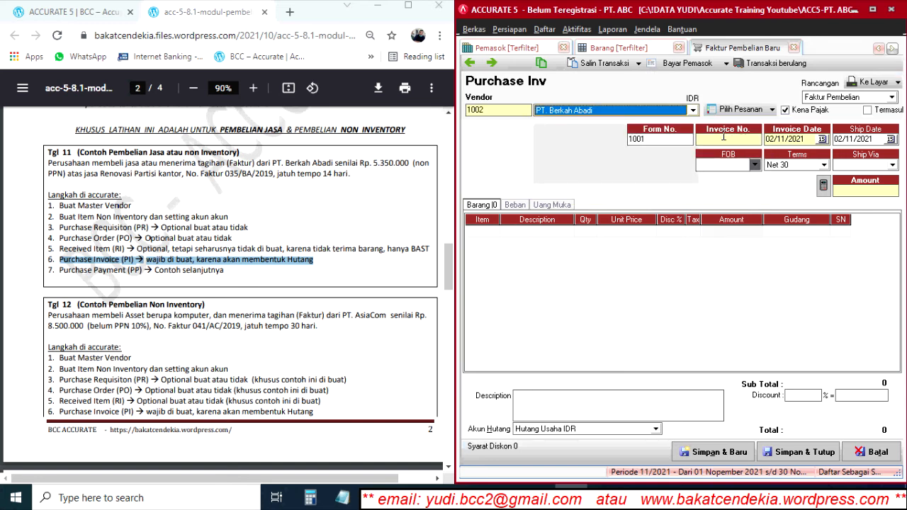
click(724, 138)
drag(226, 173, 274, 178)
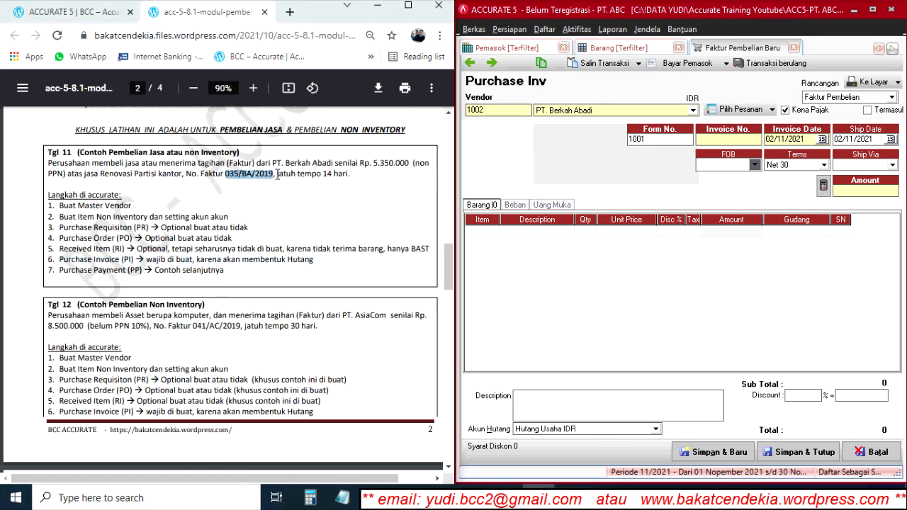
text(035/BA/2019)
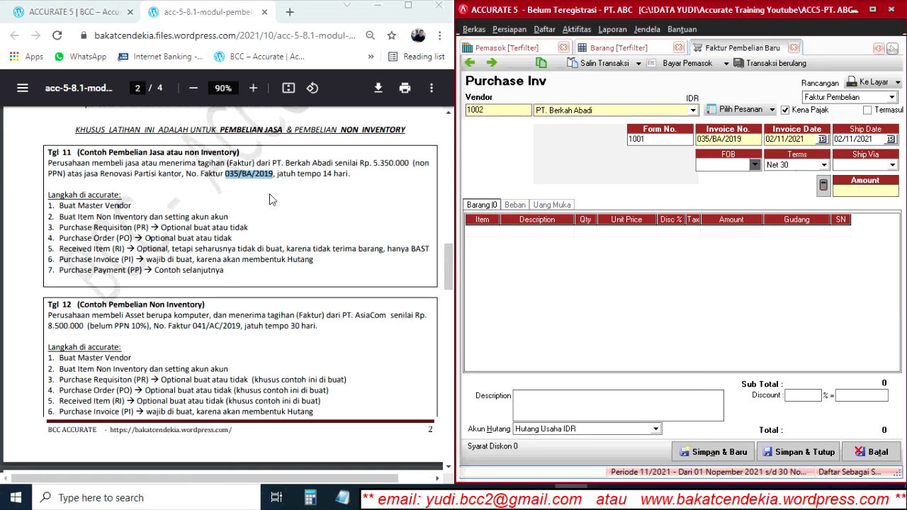
Set both the invoice date and the ship date of the purchase invoice to 11/10/2021.
click(822, 140)
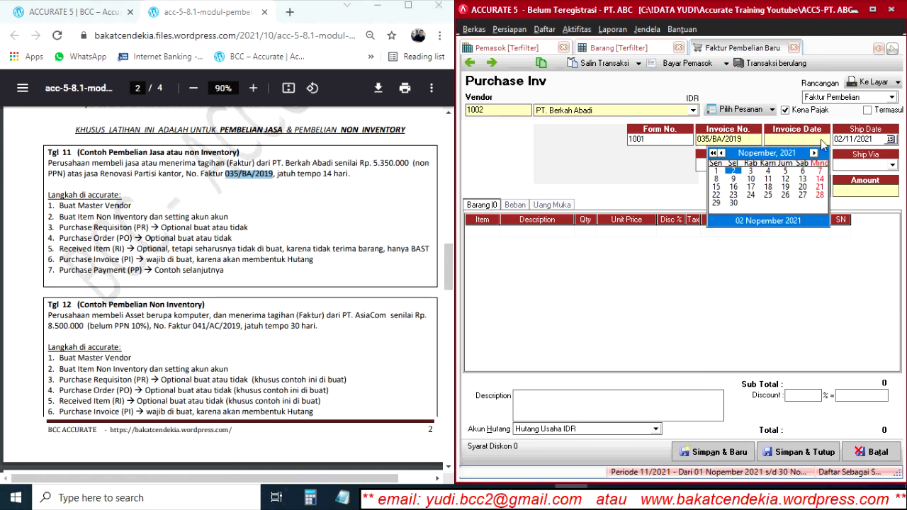
click(721, 153)
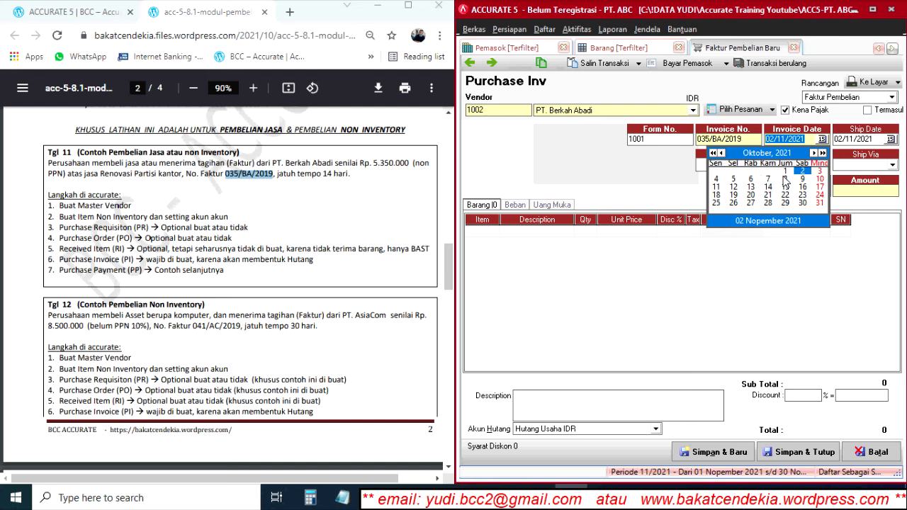
click(717, 188)
click(716, 187)
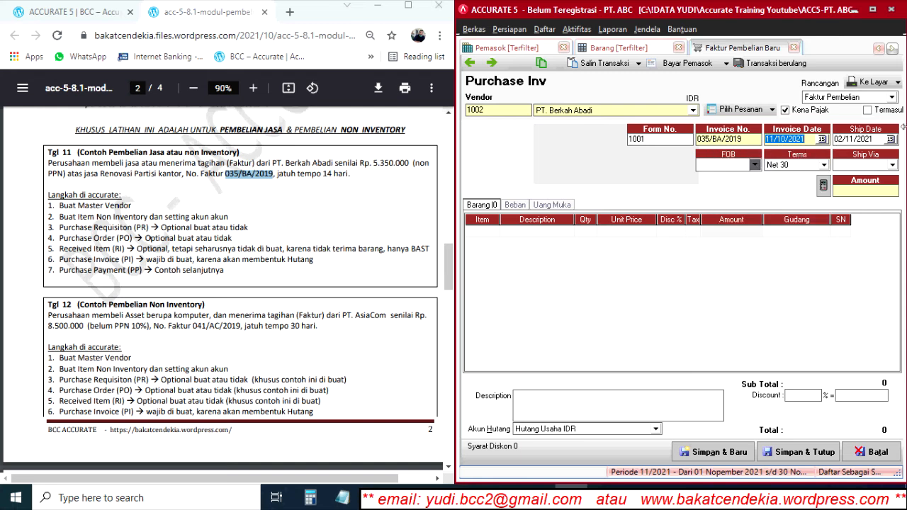
click(879, 140)
text(11/10/2021)
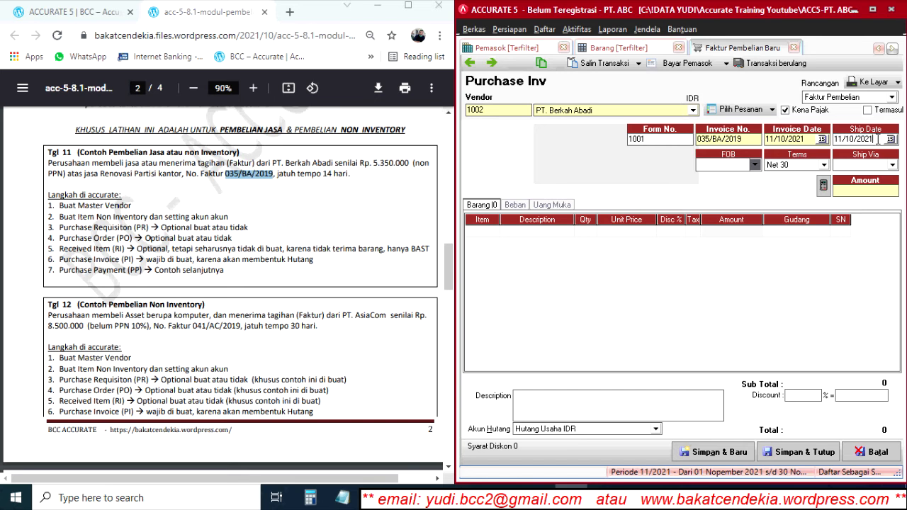
Add the item Serv-002 Renovasi Kantor to the first line of the purchase invoice.
click(481, 234)
click(494, 233)
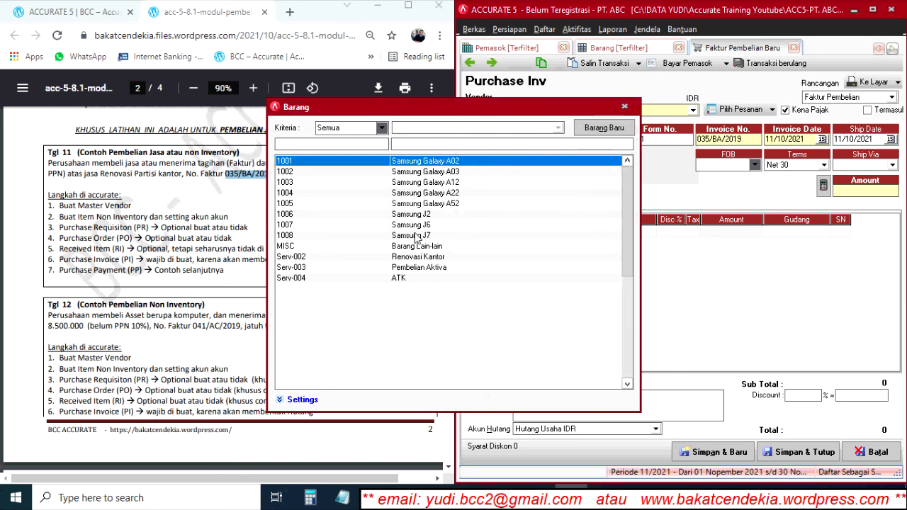
click(431, 258)
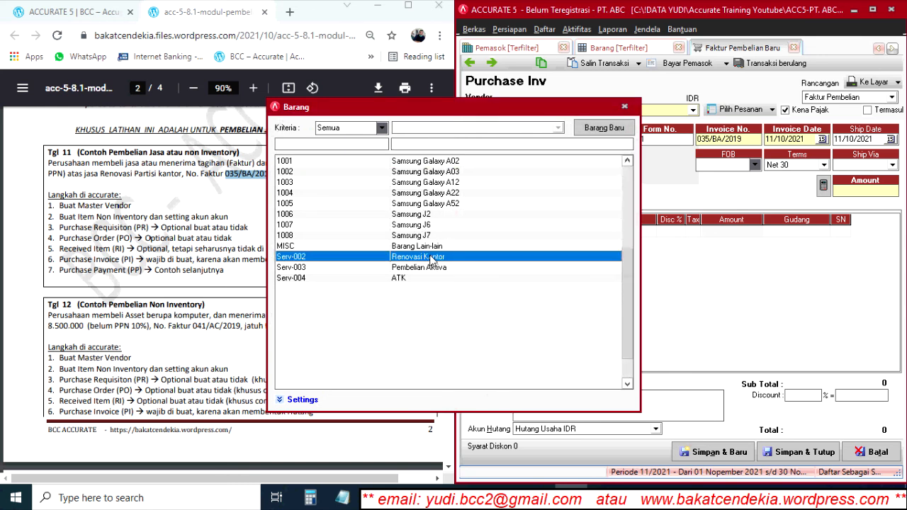
double_click(431, 258)
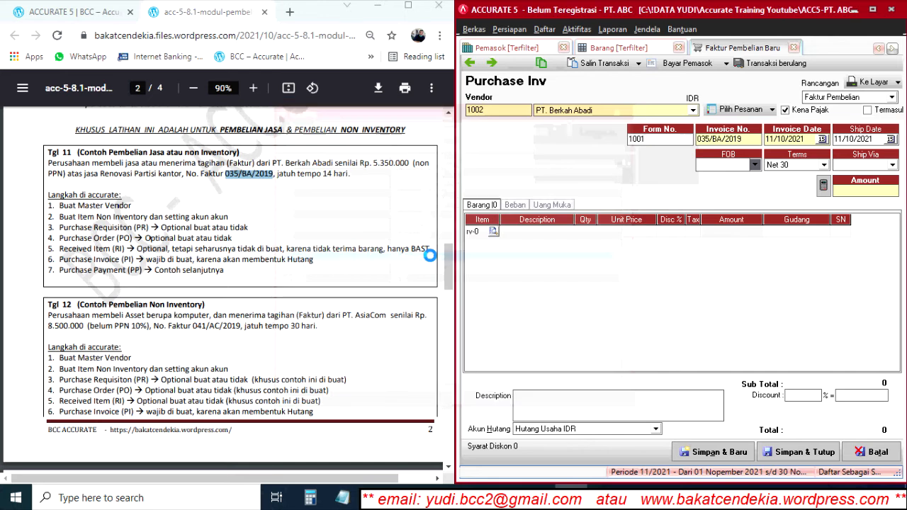
Set the Renovasi Kantor line's unit price to Rp 5.350.000, clear its tax code and complete the line.
click(625, 234)
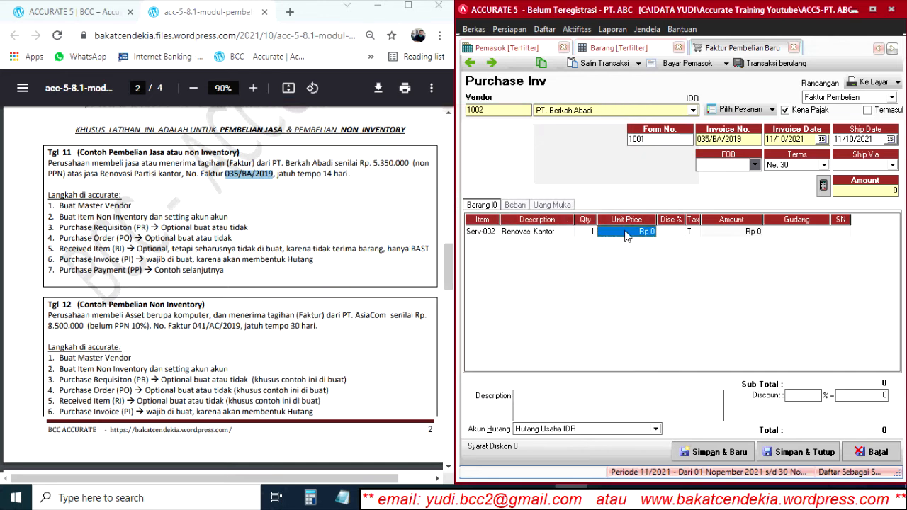
text(5.)
text(350.000)
key(Tab)
key(Tab)
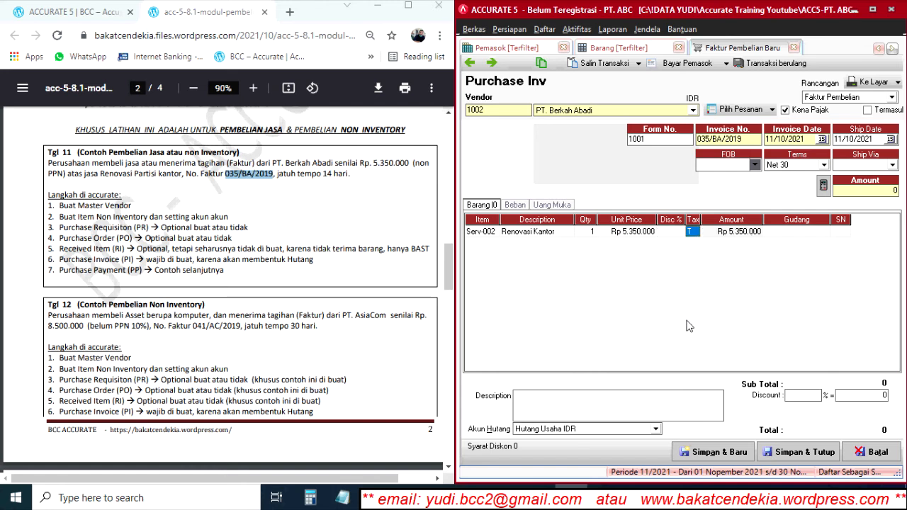
key(BackSpace)
key(Tab)
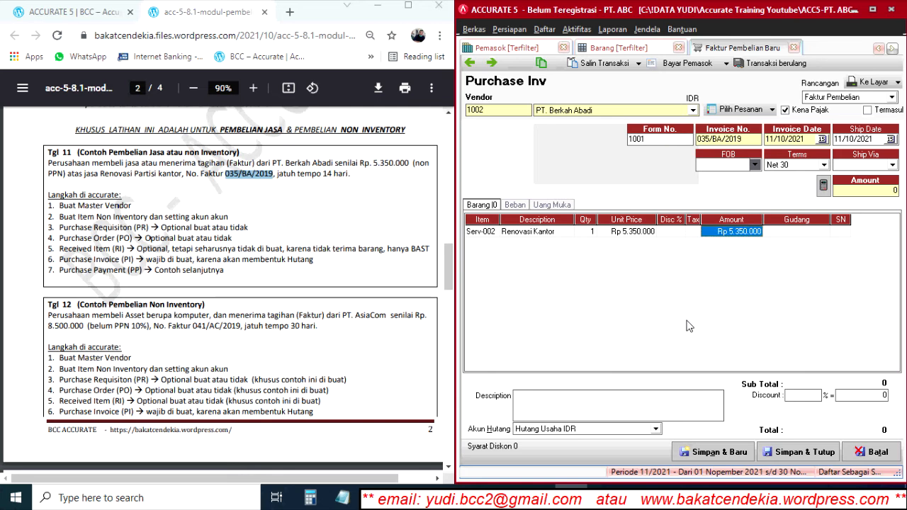
key(Tab)
key(Tab)
key(Tab)
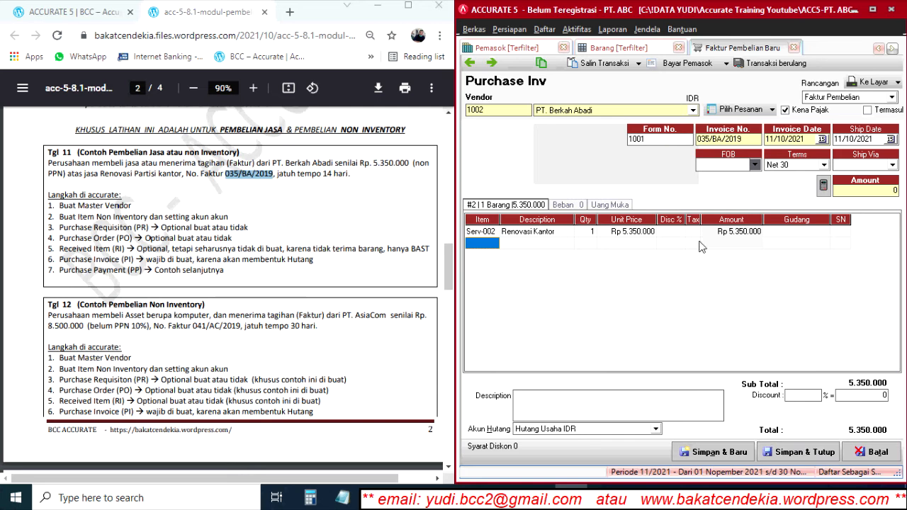
Preview the printed form of the purchase invoice on screen, then close the preview.
click(873, 82)
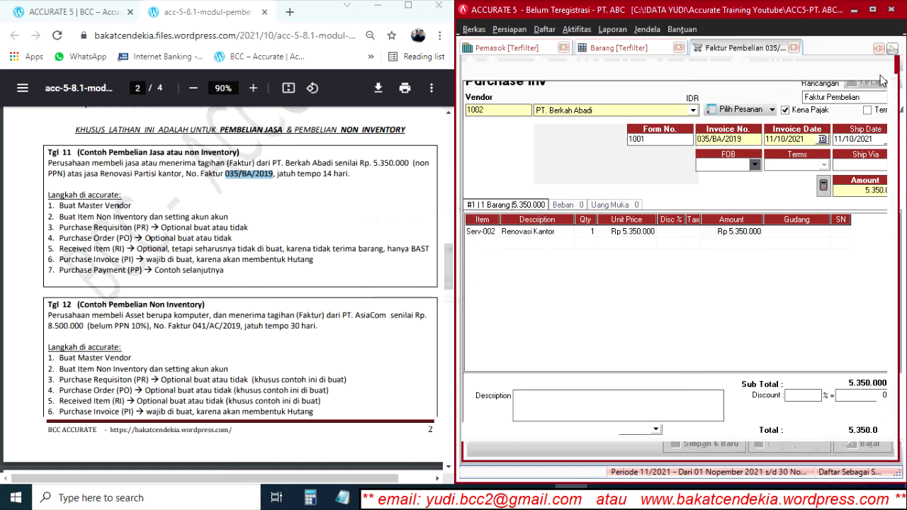
drag(779, 267, 820, 236)
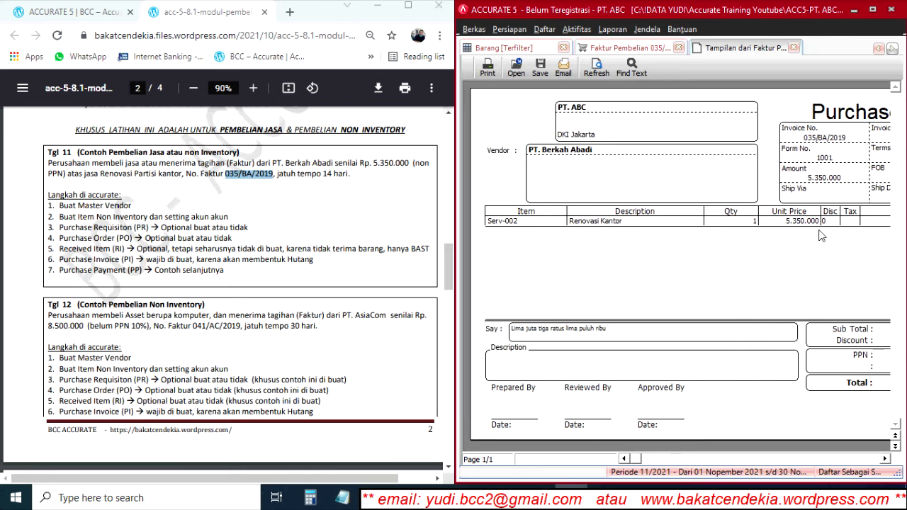
click(794, 48)
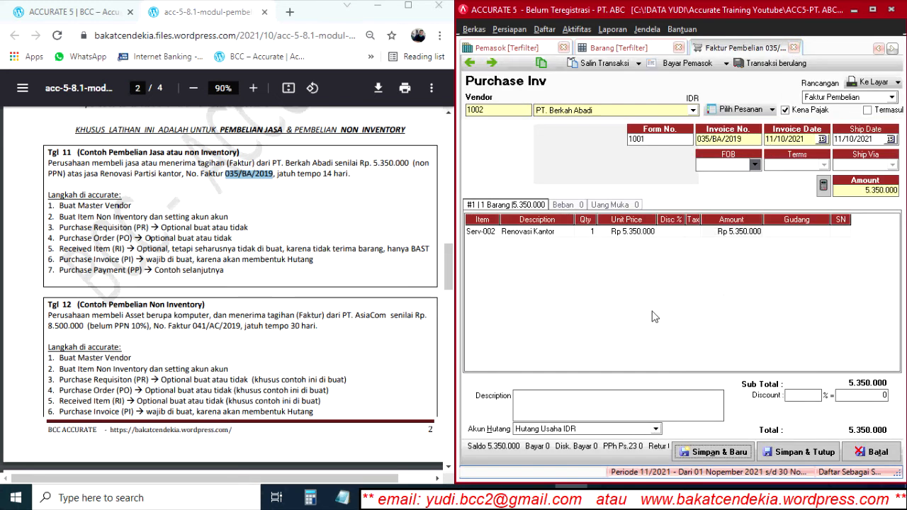
Examine the transaction journal of the purchase invoice, then compare the invoice's Beban and Barang sections.
click(542, 63)
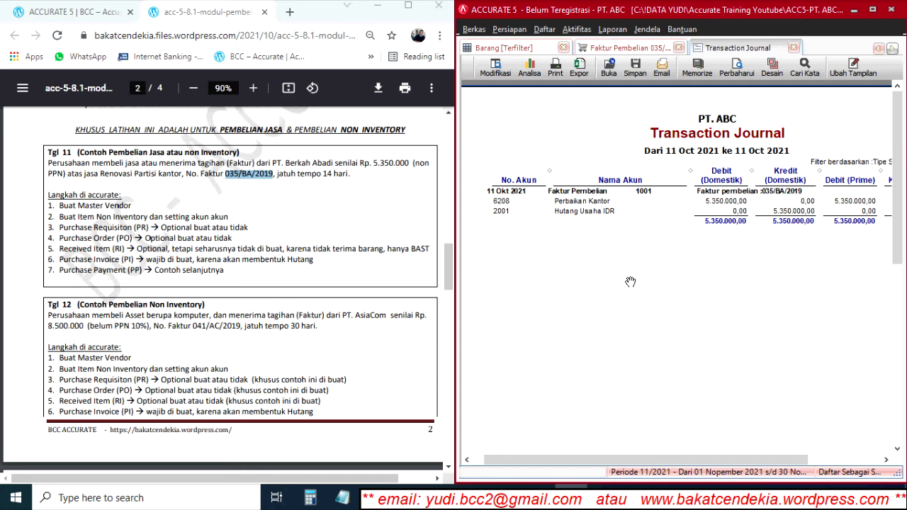
click(794, 48)
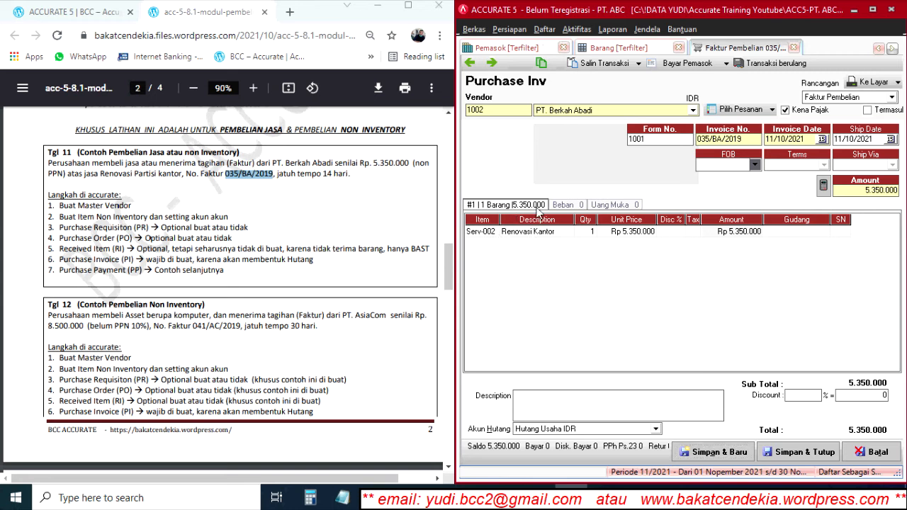
click(567, 206)
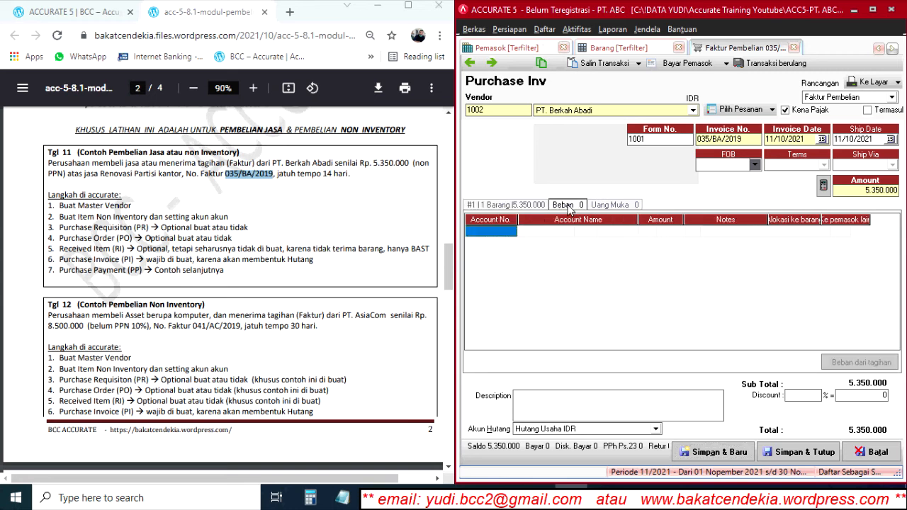
click(507, 205)
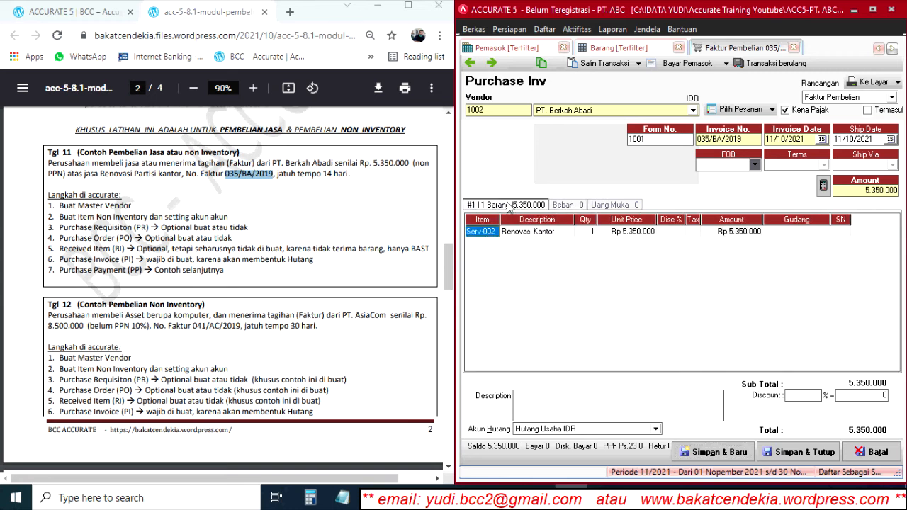
Save the Renovasi Kantor invoice and start another purchase invoice for vendor PT. Berkah Abadi.
click(718, 452)
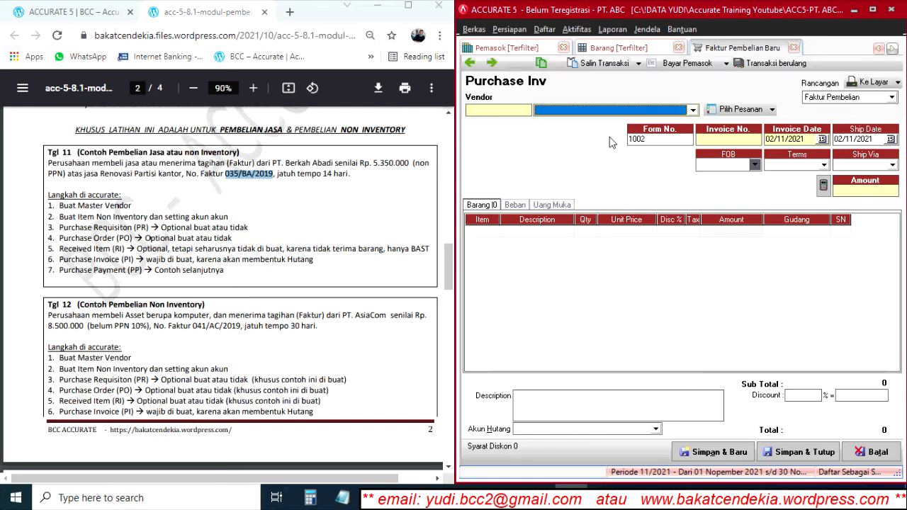
click(594, 111)
click(580, 156)
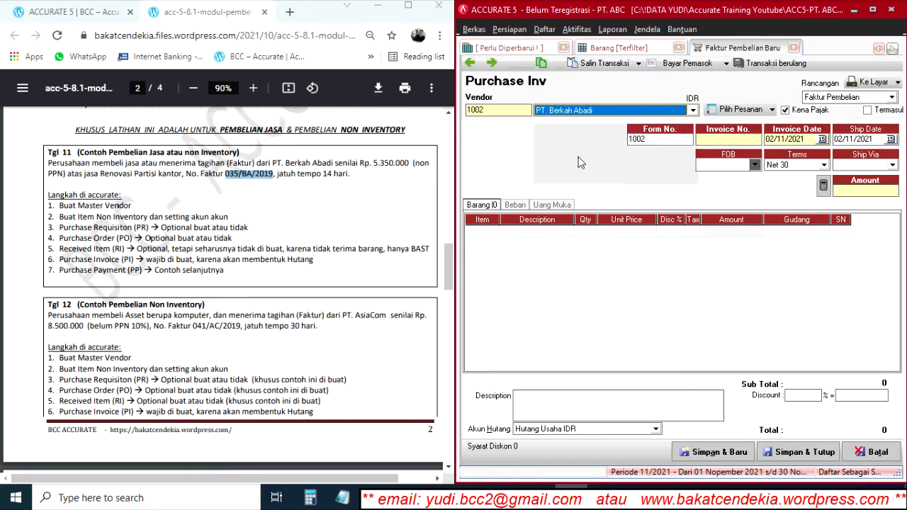
Copy the Tgl 11 invoice number from the exercise and enter 035/BA/2019-1 as the new invoice's number.
click(717, 138)
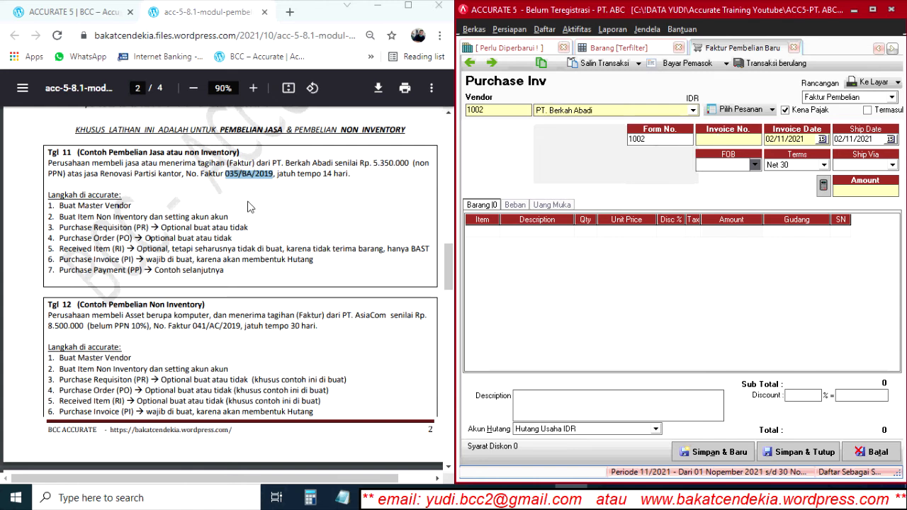
drag(255, 174, 244, 174)
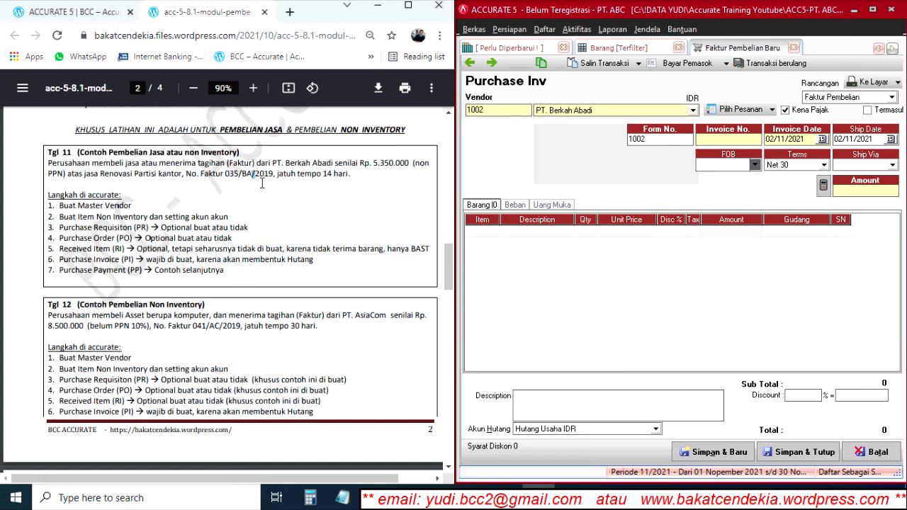
drag(225, 174, 275, 175)
key(ctrl+c)
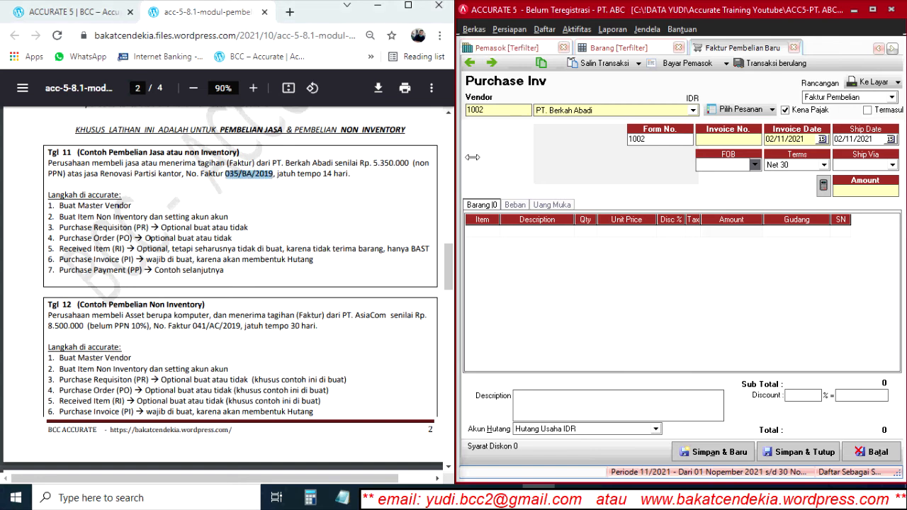
click(717, 140)
key(ctrl+v)
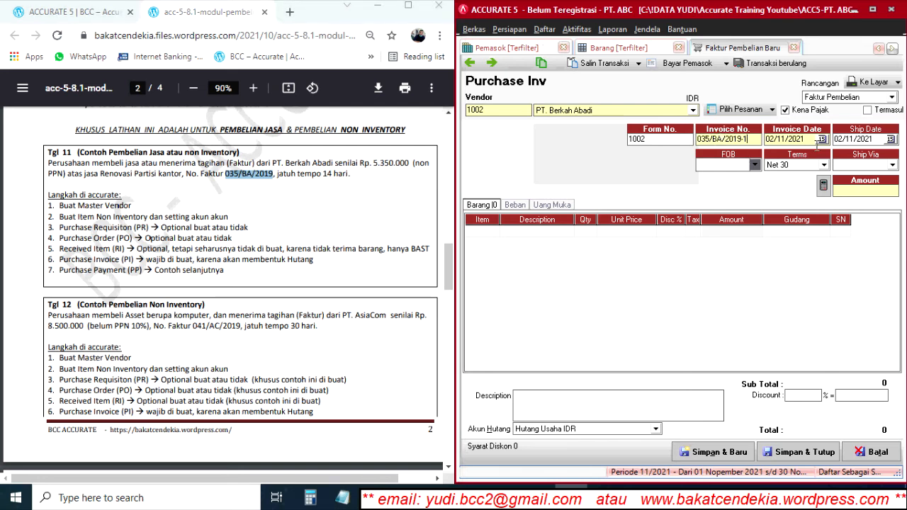
Set the second purchase invoice's invoice date and ship date to 11/10/2021.
click(822, 139)
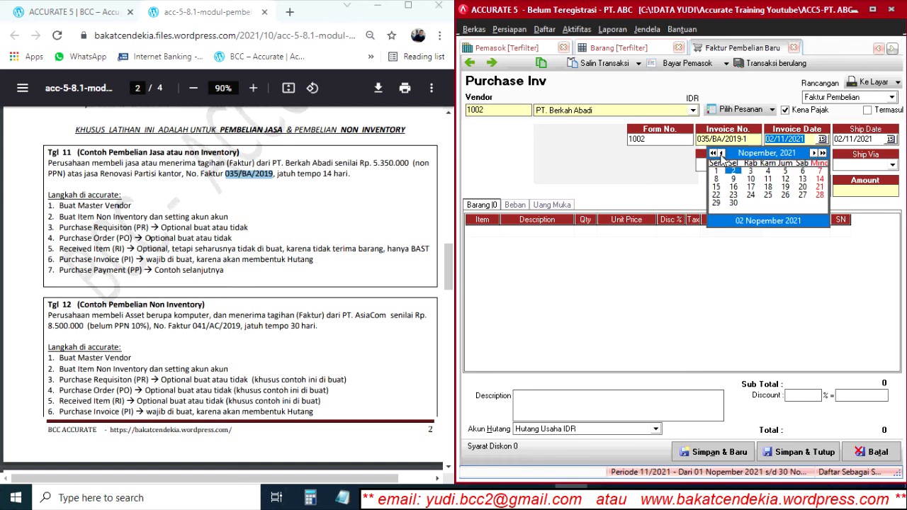
click(716, 187)
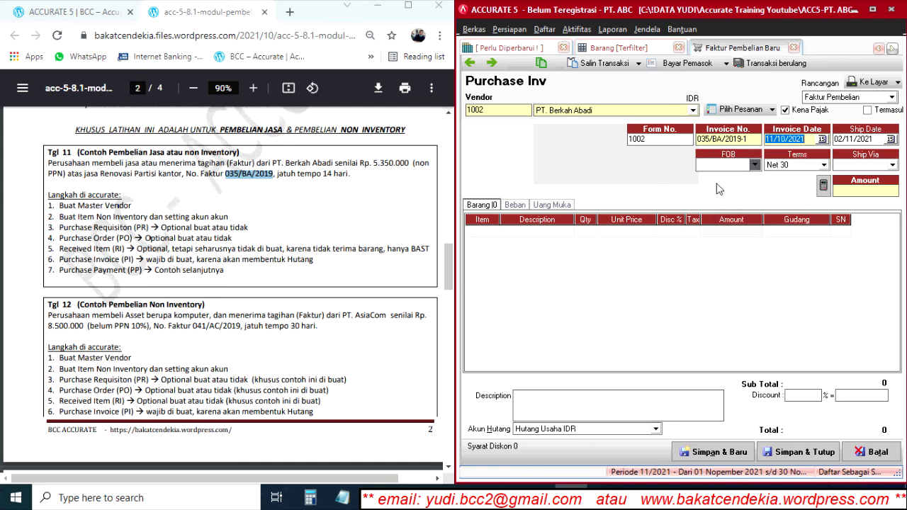
click(880, 139)
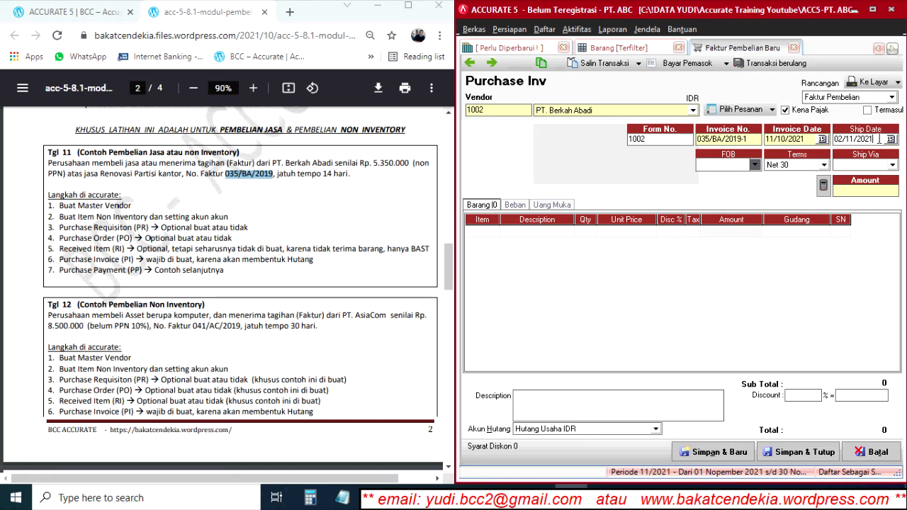
drag(879, 139, 792, 144)
text(11/10/2021)
click(533, 288)
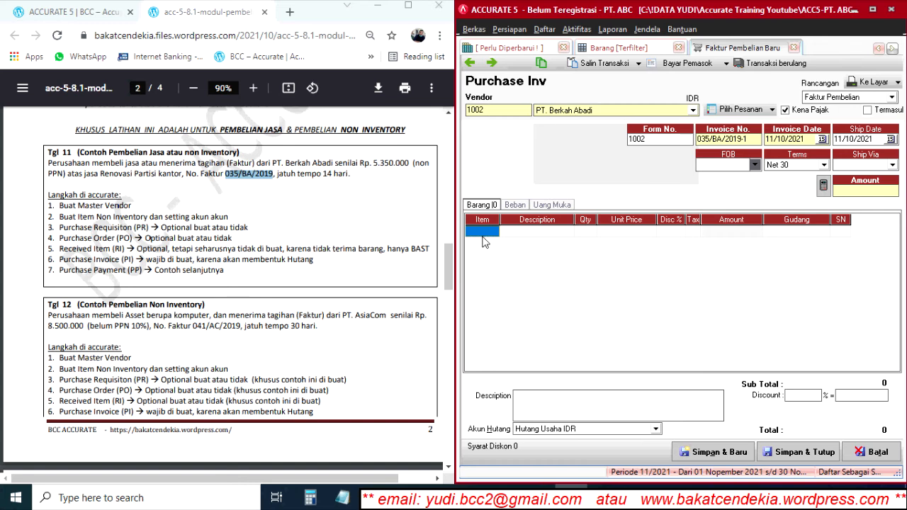
Add an expense (Beban) line for account 6208 Perbaikan Kantor, finding it by searching the account names for "per".
click(515, 205)
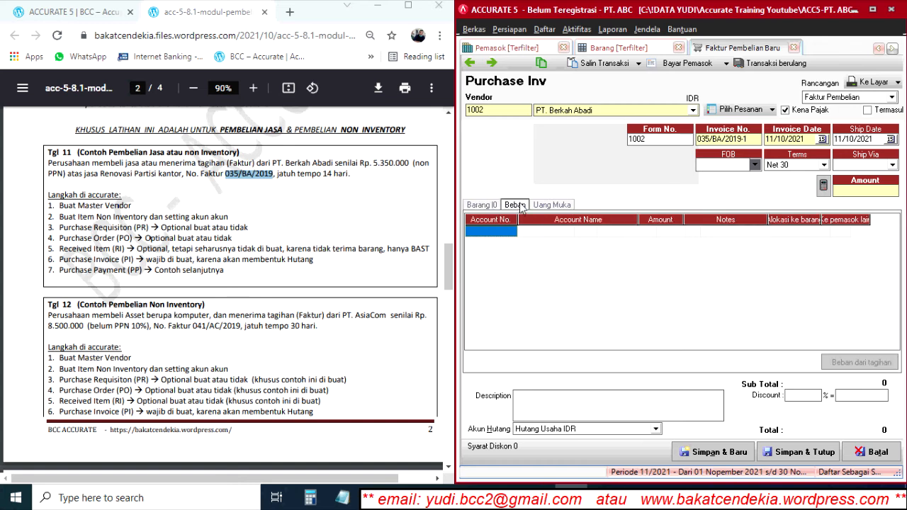
click(483, 205)
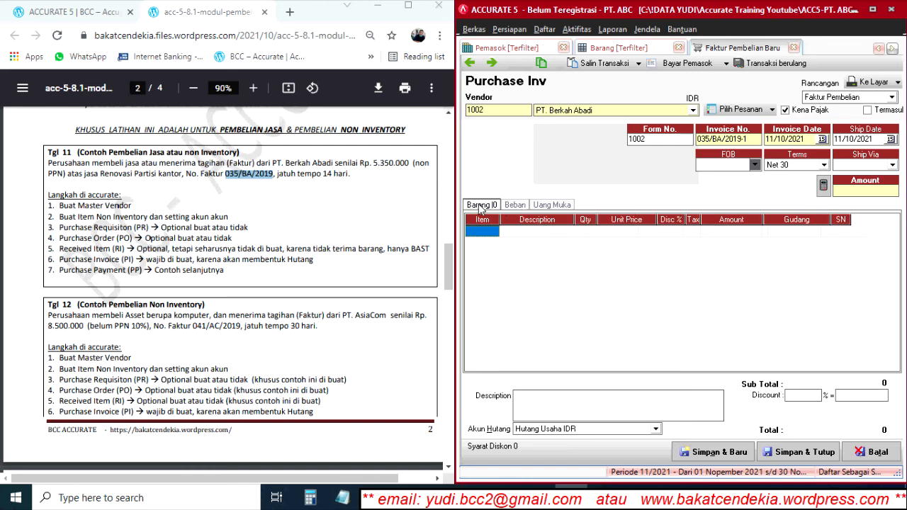
click(516, 206)
click(509, 233)
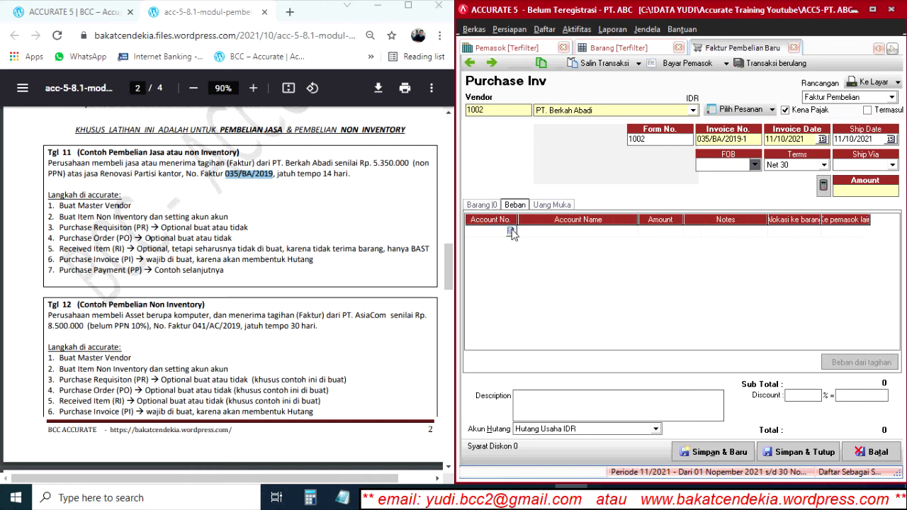
click(510, 233)
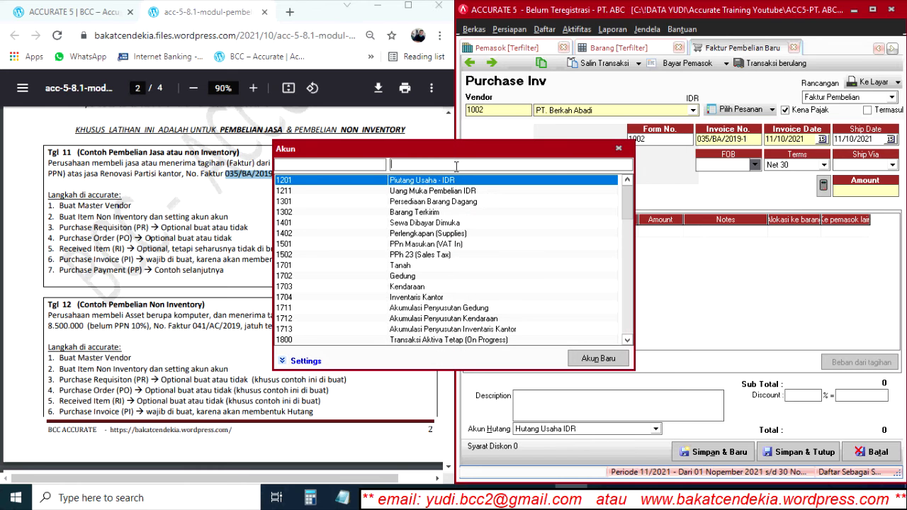
click(625, 315)
click(626, 319)
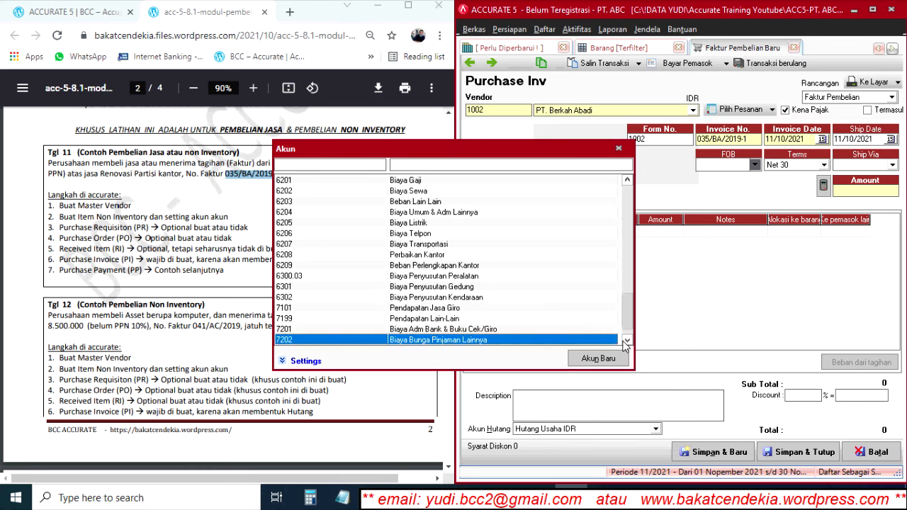
click(626, 340)
click(627, 340)
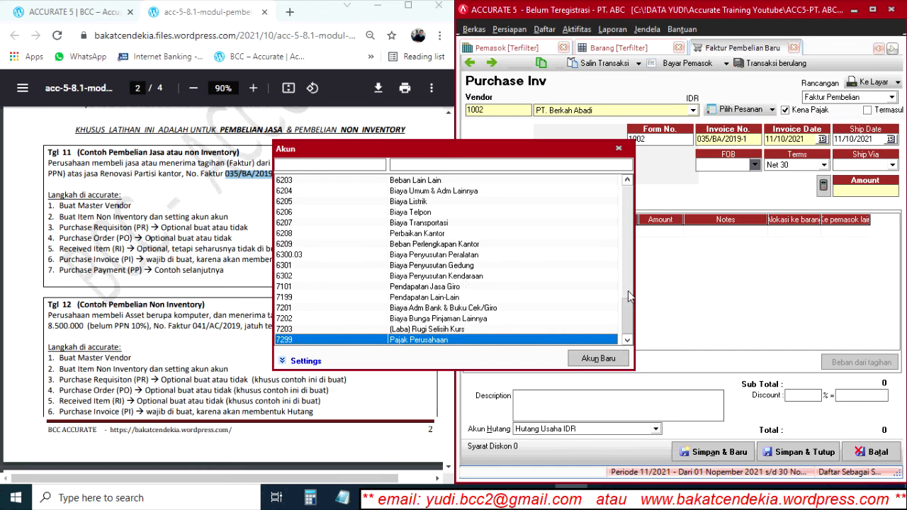
click(628, 181)
scroll(627, 180, up, 6)
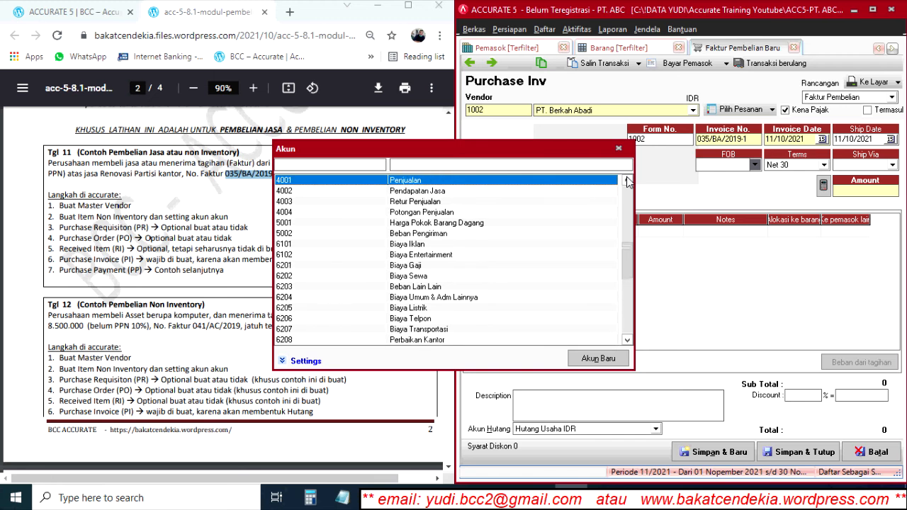
click(470, 162)
text(per)
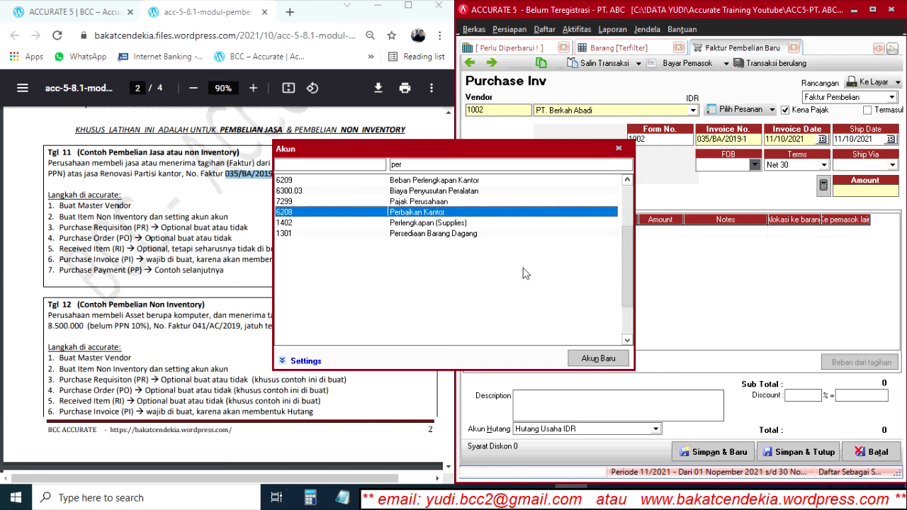
double_click(433, 213)
Set the amount of the Perbaikan Kantor expense line to Rp 5.350.000.
click(660, 232)
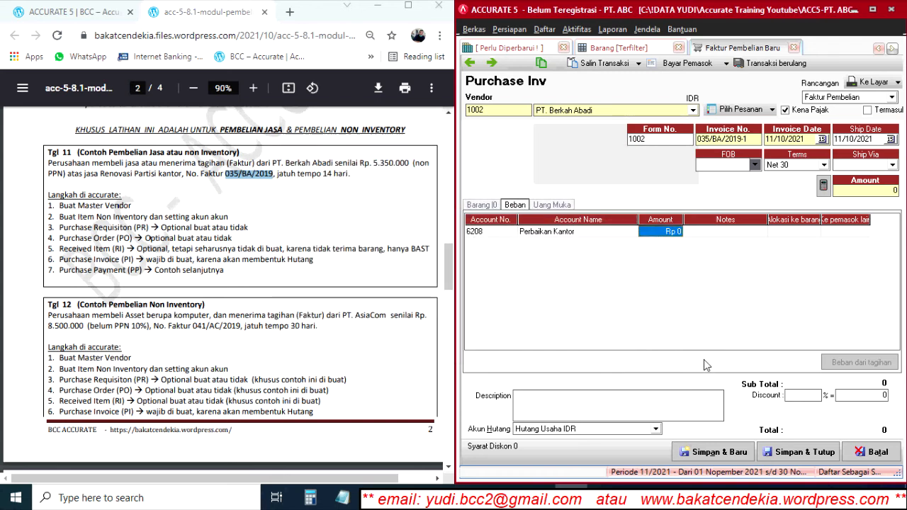
text(5.350.00)
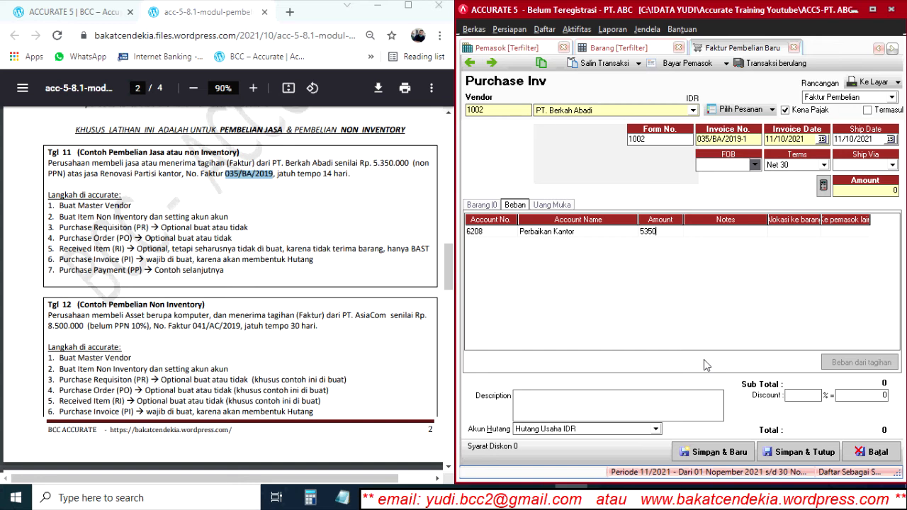
text(000)
key(Tab)
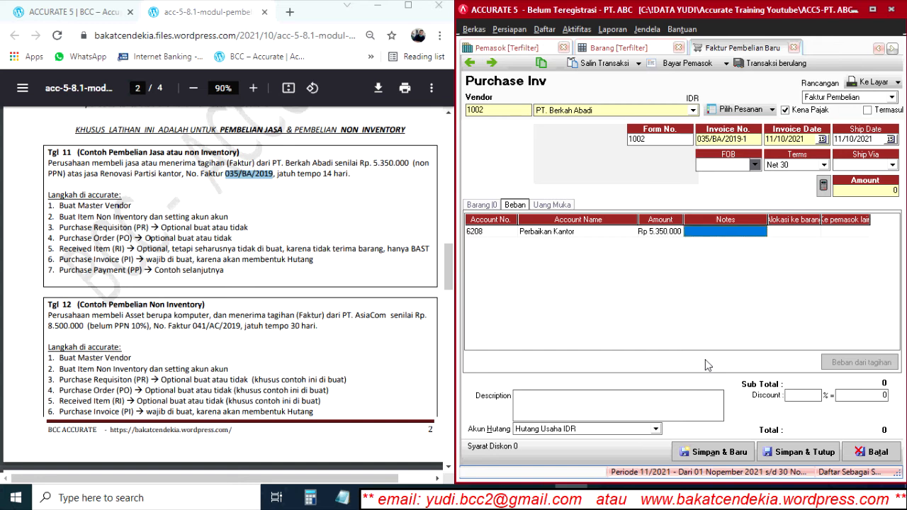
Complete the Perbaikan Kantor expense line and preview the purchase invoice's print layout on screen, closing the preview when done.
key(Tab)
key(Tab)
key(Tab)
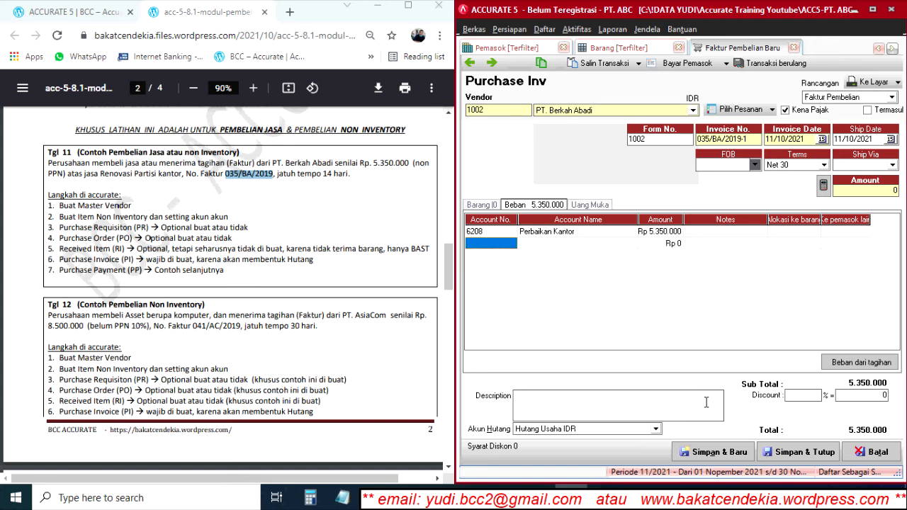
click(629, 403)
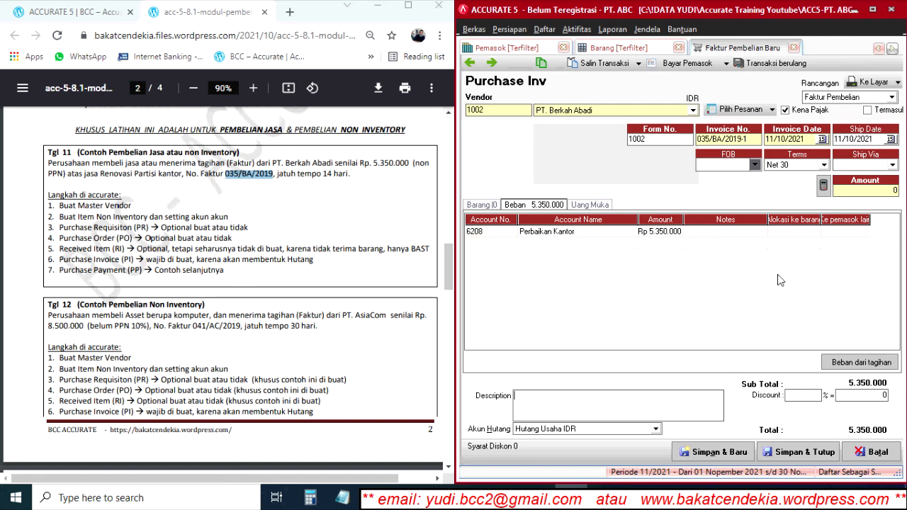
click(872, 83)
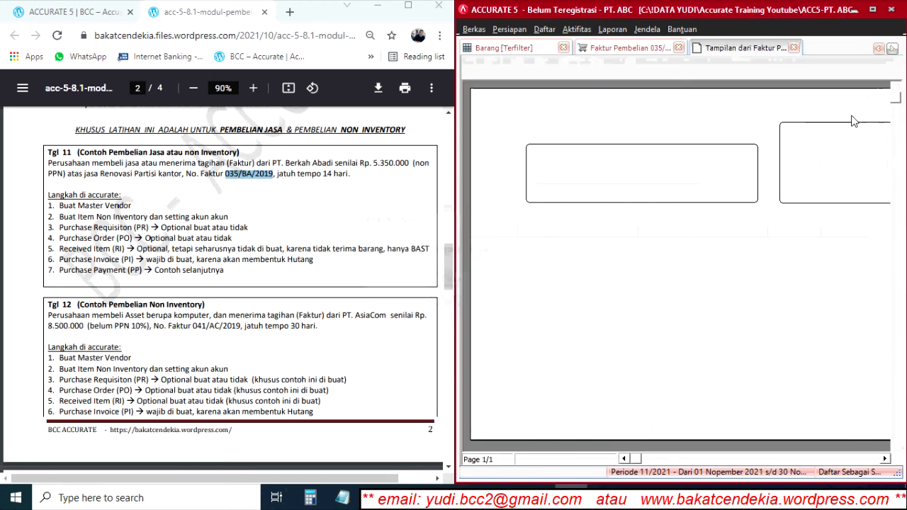
click(794, 48)
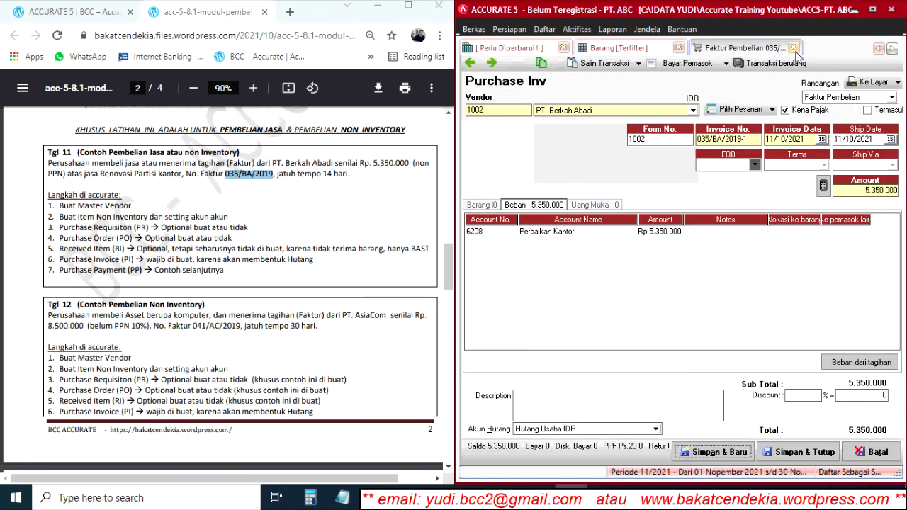
Examine the invoice's transaction journal, and review its item (Barang) and expense (Beban) lines.
click(540, 62)
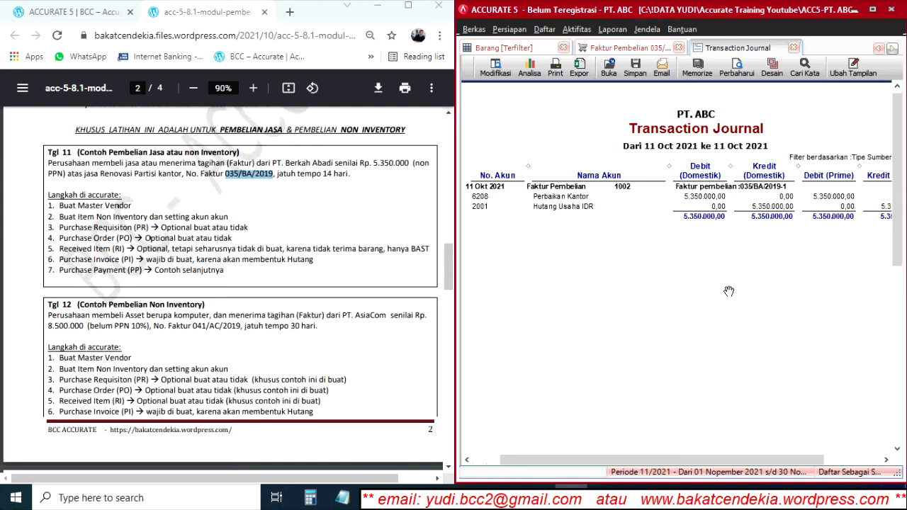
click(794, 48)
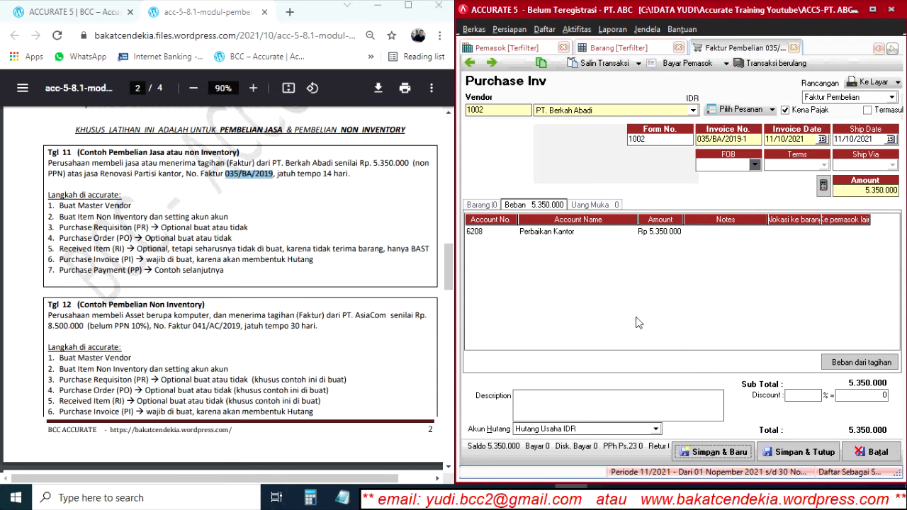
click(481, 206)
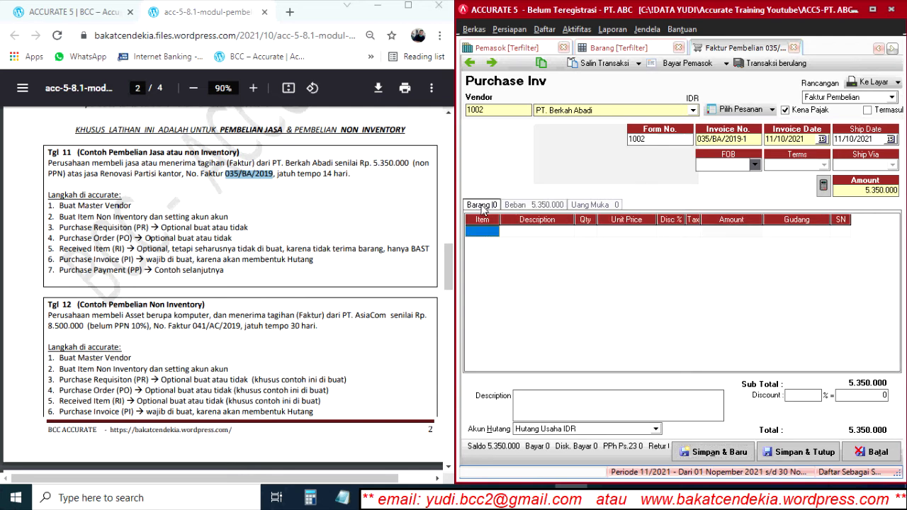
click(493, 233)
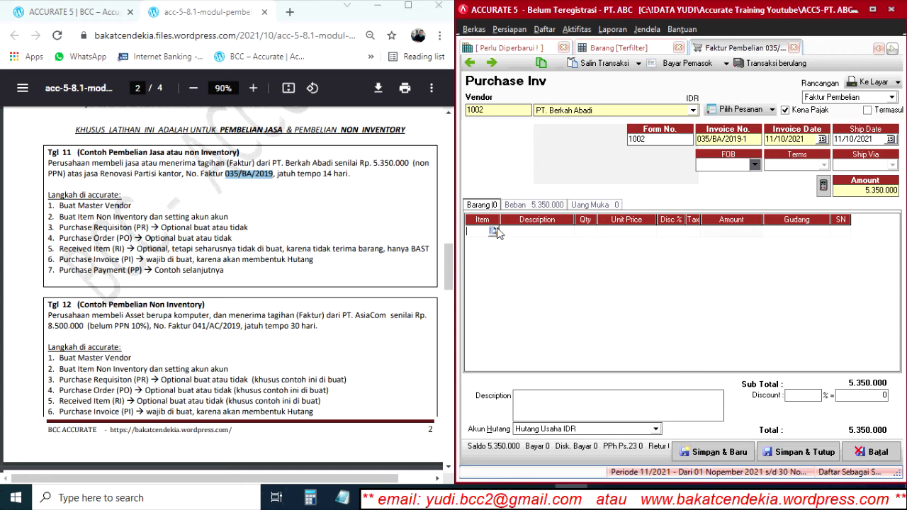
click(540, 207)
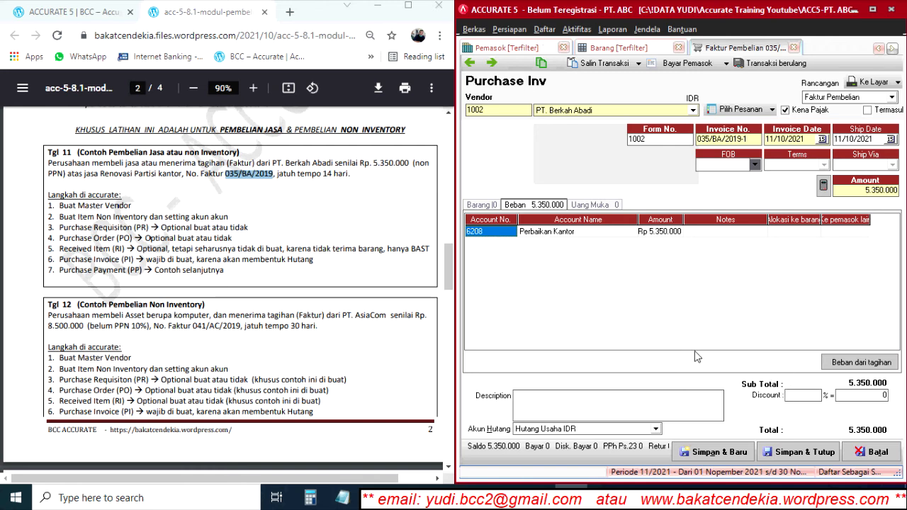
Save and close the PT. Berkah Abadi expense invoice, and close the filtered item list.
click(813, 454)
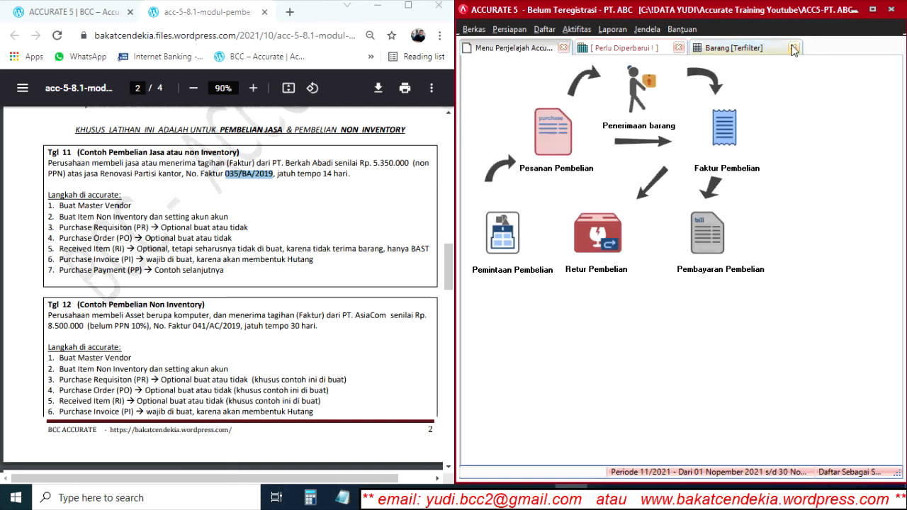
click(794, 48)
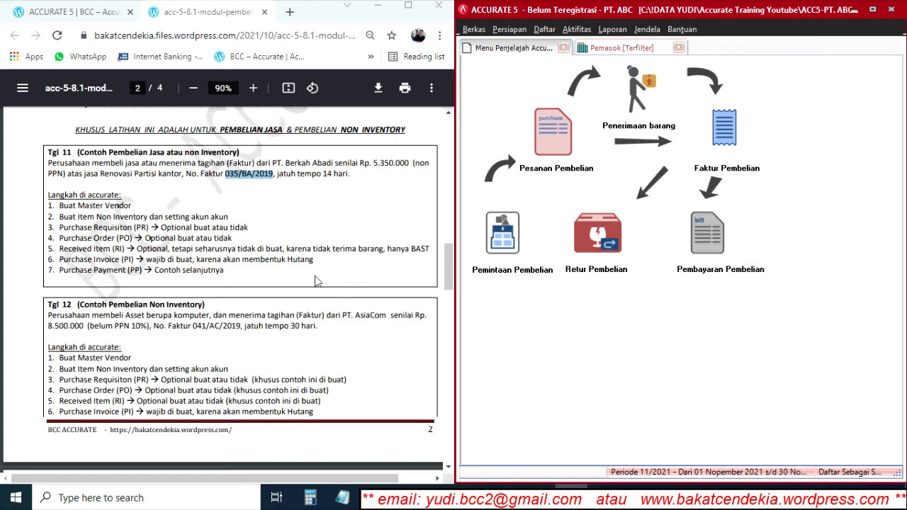
scroll(311, 264, down, 2)
scroll(311, 261, up, 1)
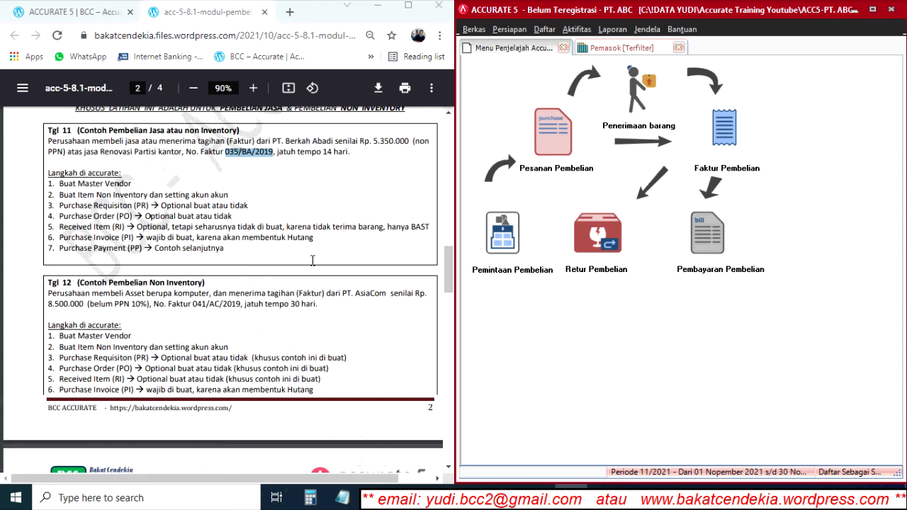
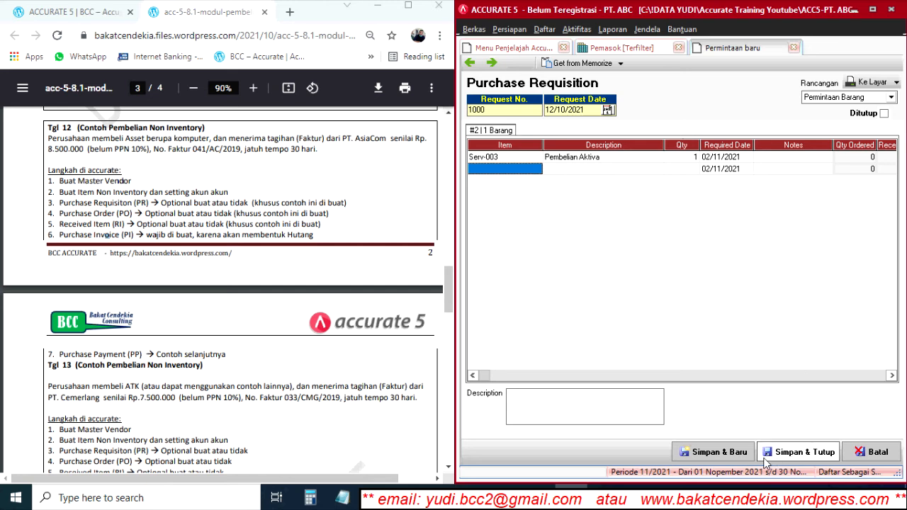
Save and close the Pembelian Aktiva purchase requisition, and start a new purchase order for vendor PT. AsiaCom.
click(808, 452)
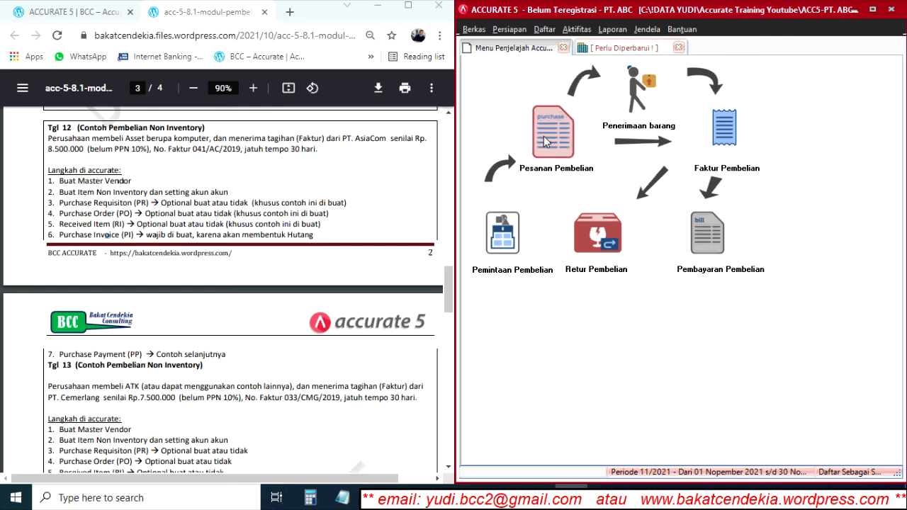
click(550, 131)
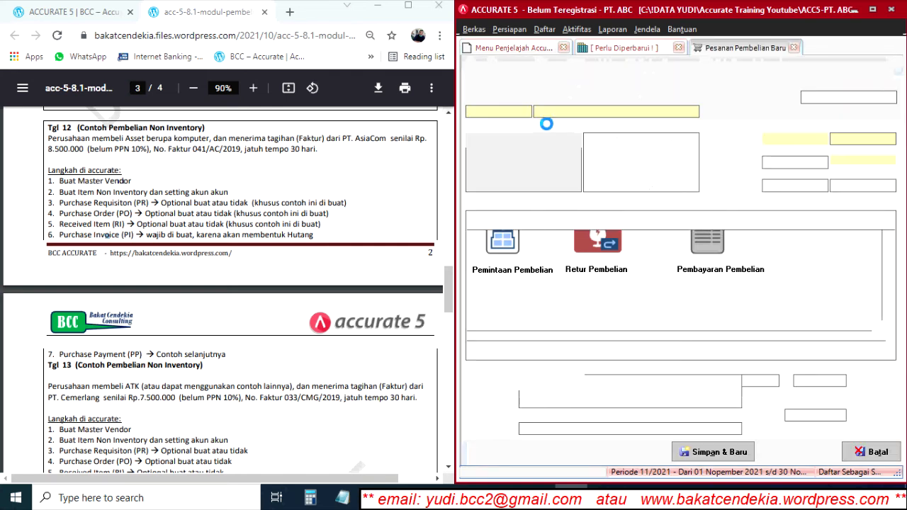
click(568, 112)
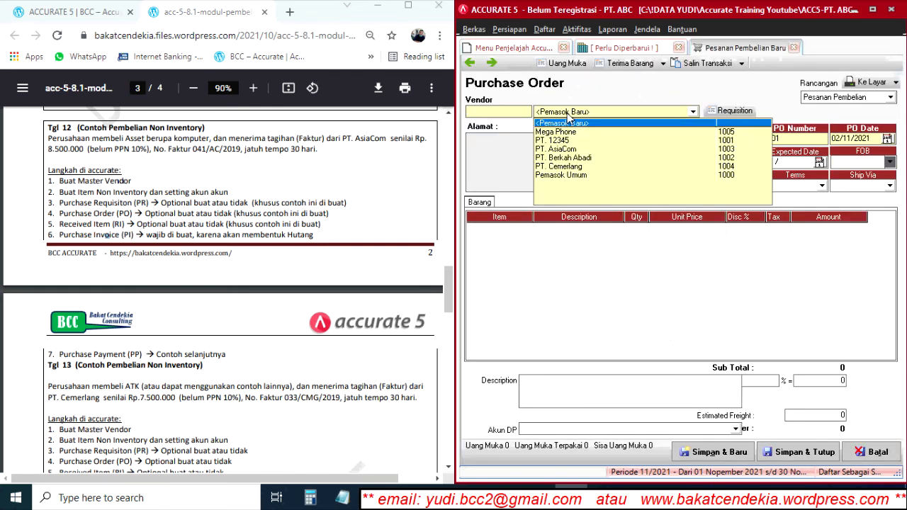
click(556, 150)
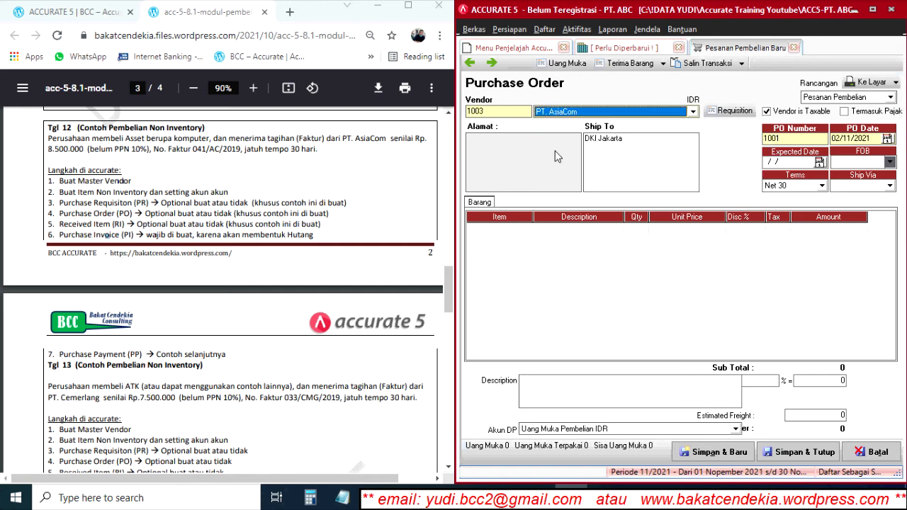
Set the purchase order's PO date and expected date to 12/10/2021.
click(799, 140)
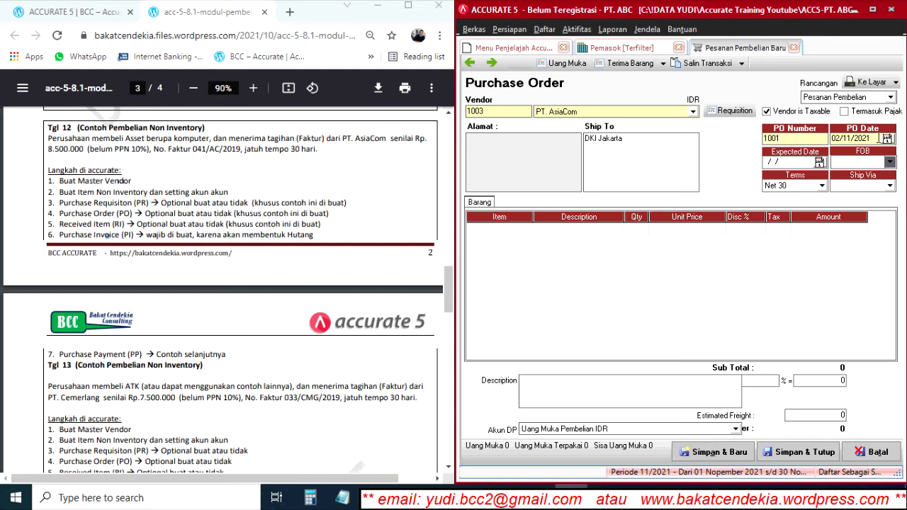
click(888, 138)
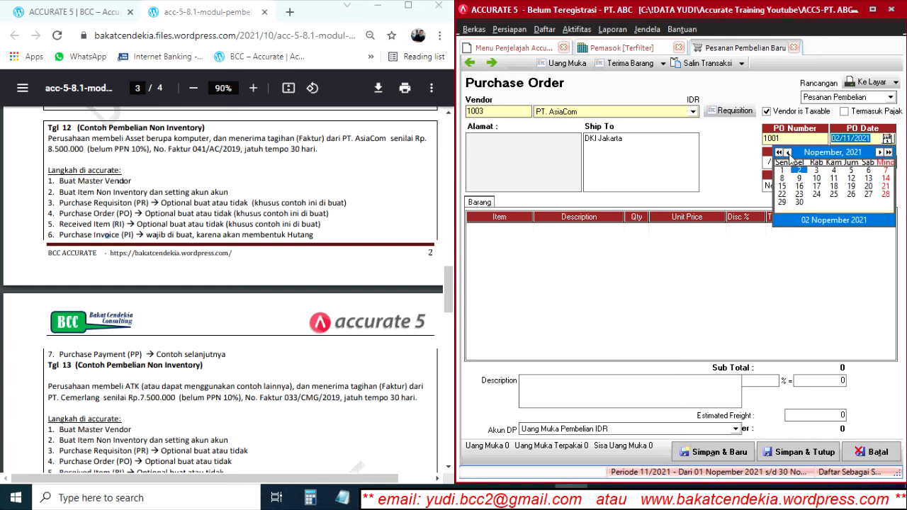
click(787, 153)
click(801, 187)
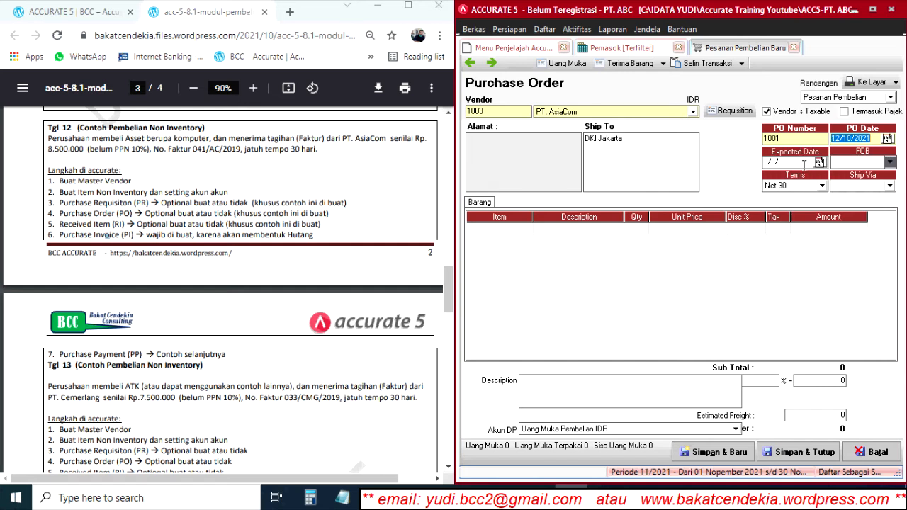
click(798, 163)
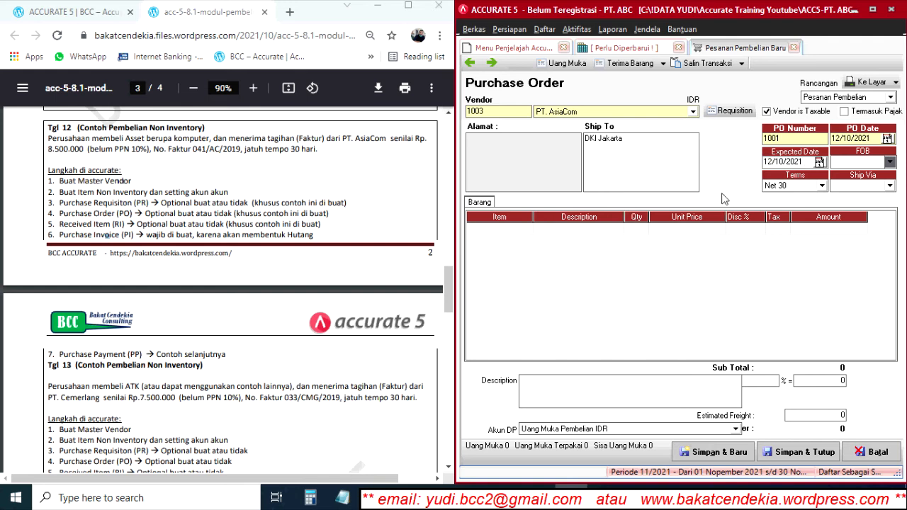
Bring the Serv-003 Pembelian Aktiva line into the purchase order from its purchase requisition.
click(730, 112)
click(370, 206)
click(461, 326)
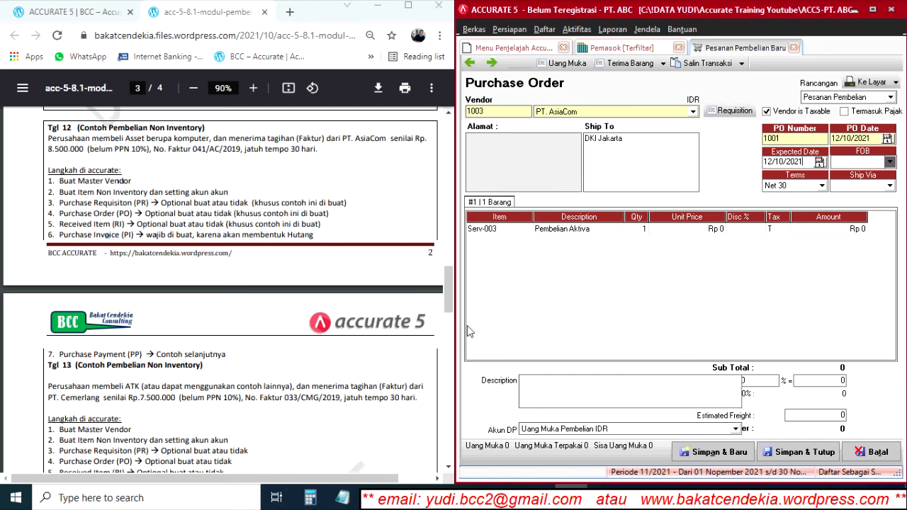
Set the Serv-003 line's unit price to Rp 8.500.000 and preview the purchase order on screen, closing the preview when done.
click(698, 229)
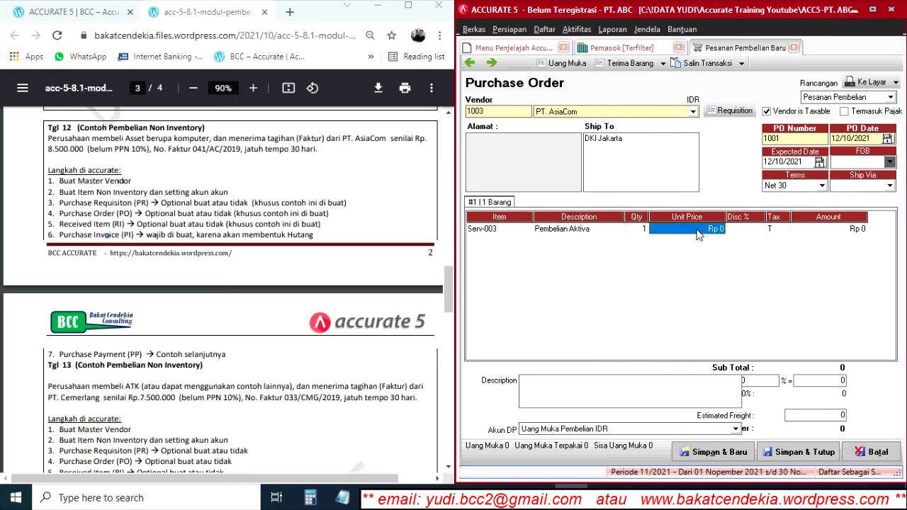
text(8.5)
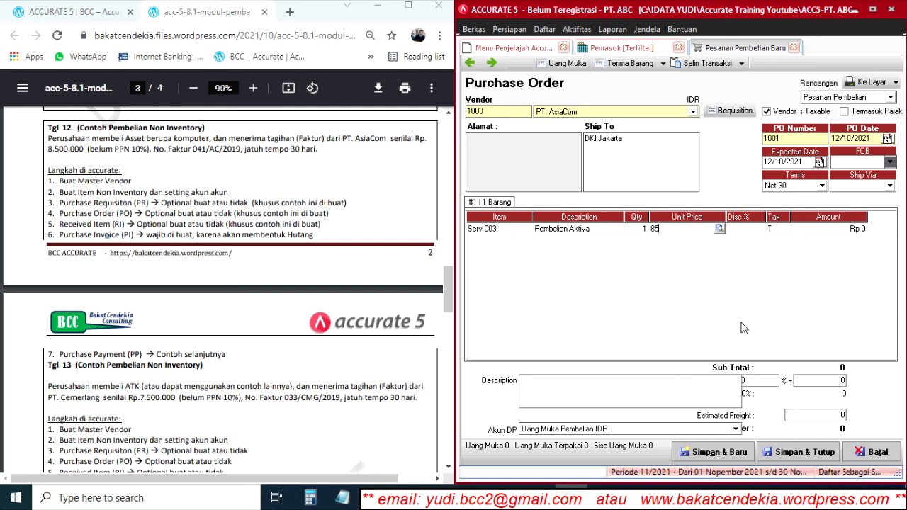
text(00.000)
key(Tab)
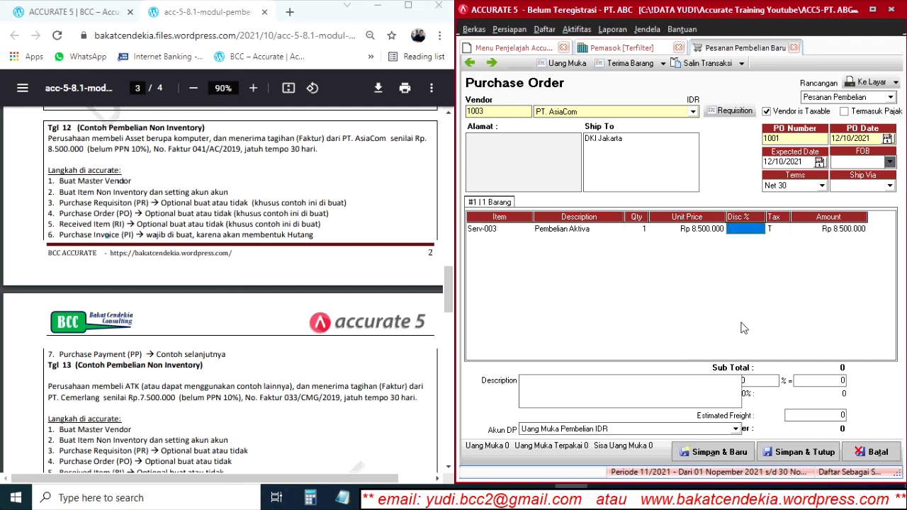
click(779, 229)
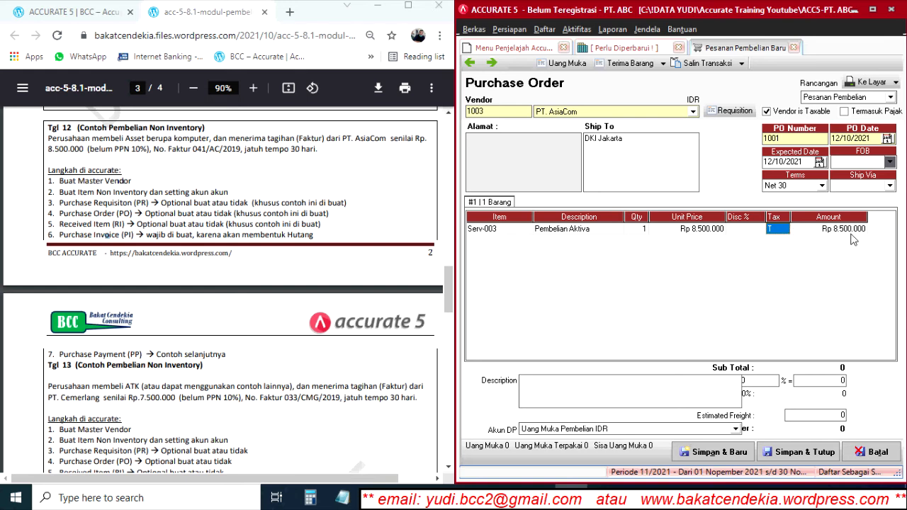
key(Tab)
key(Tab)
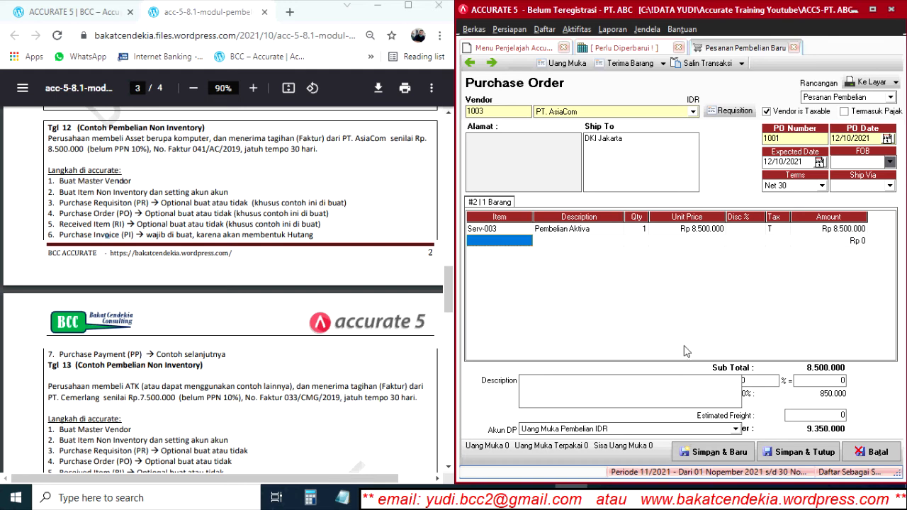
click(871, 84)
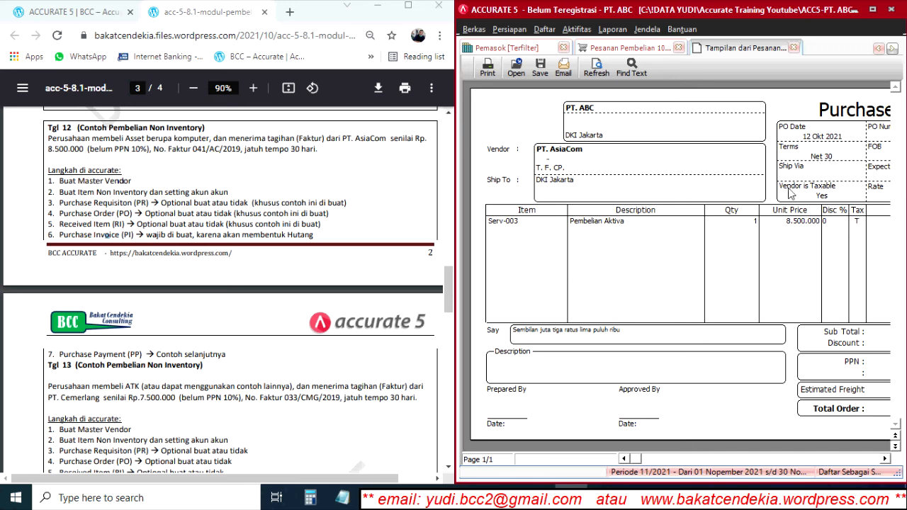
click(793, 48)
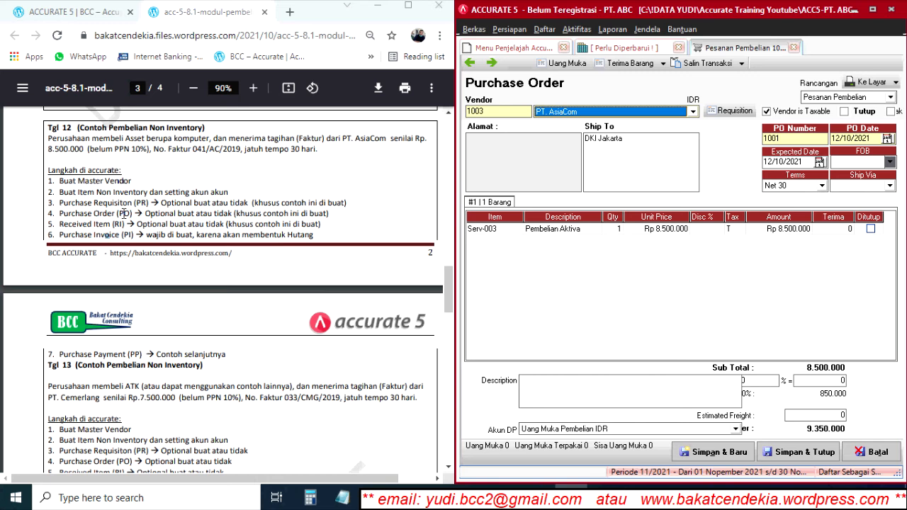
Highlight the Received Item (RI) step in the exercise and start a new item receipt for vendor PT. AsiaCom.
drag(60, 223, 139, 225)
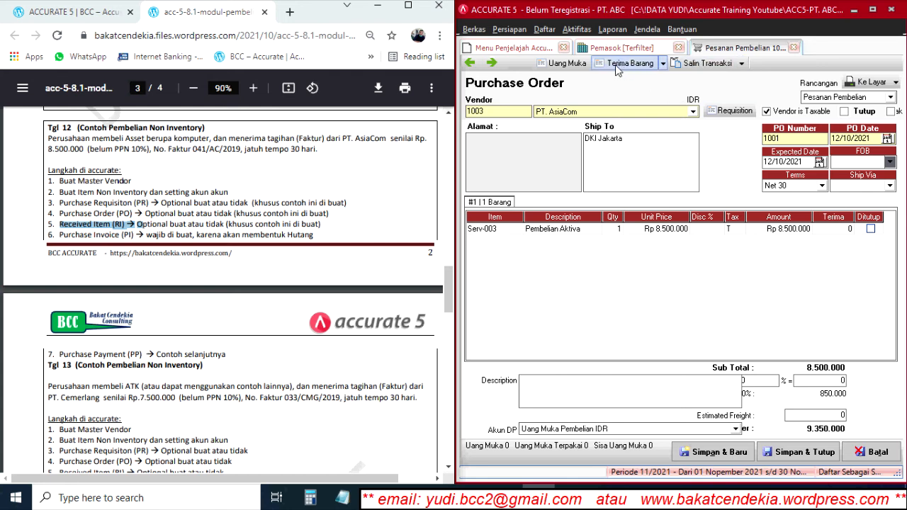
click(506, 51)
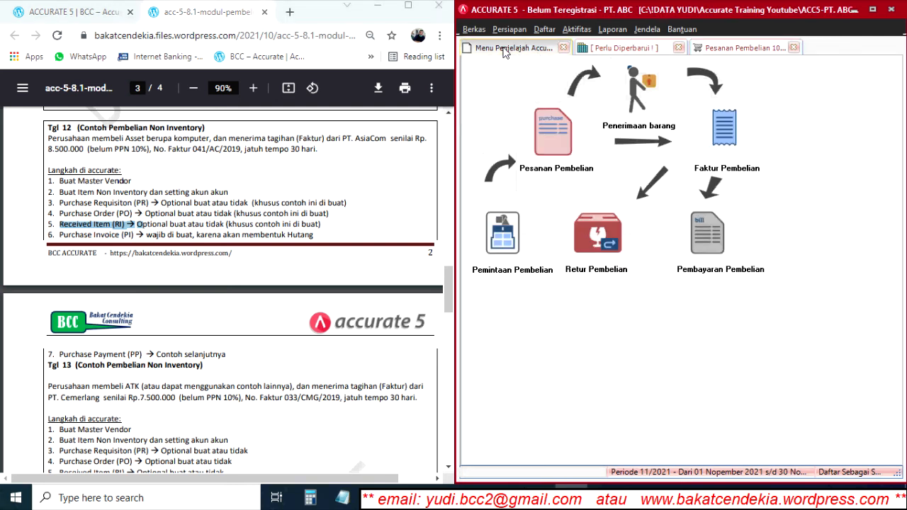
click(630, 92)
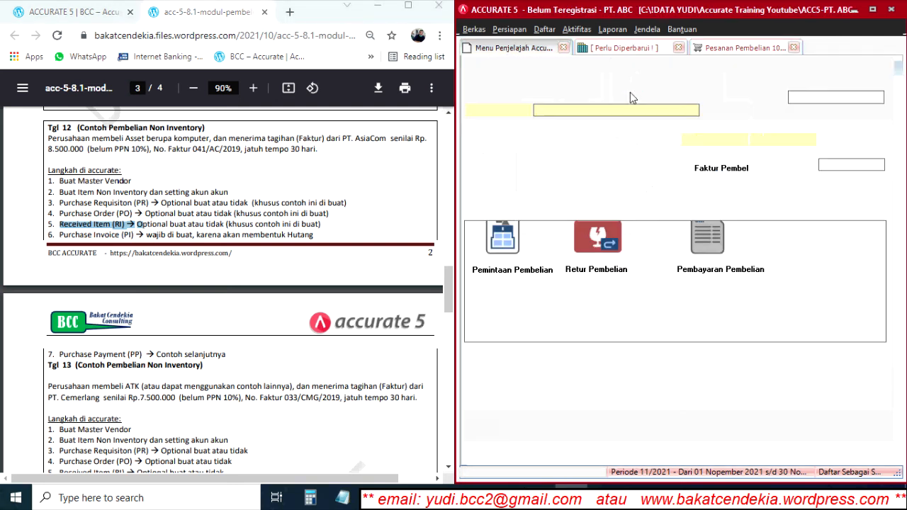
click(587, 112)
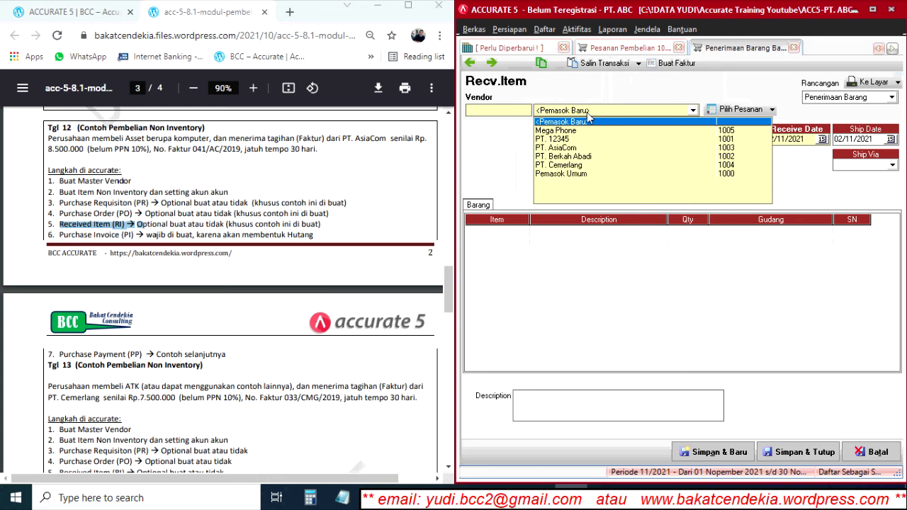
click(566, 148)
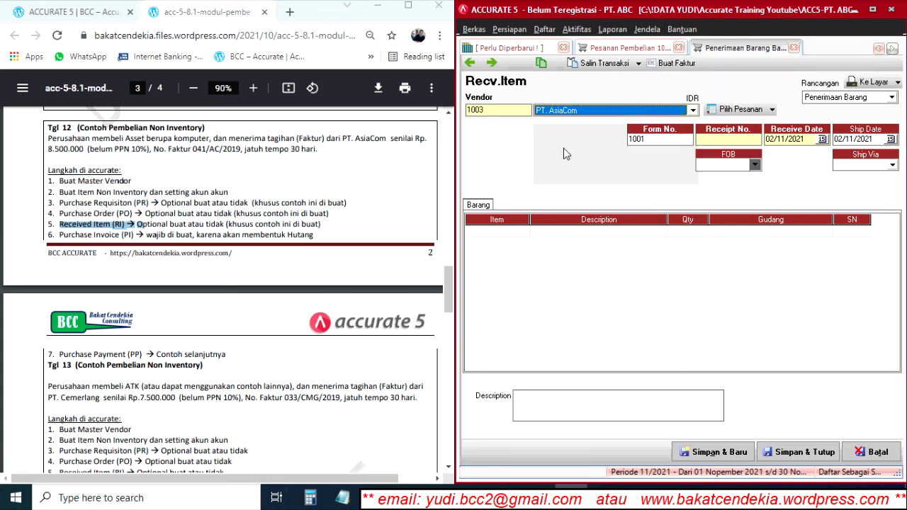
Set the item receipt's receipt number to SJ-001 and both its receive date and ship date to 12/10/2021.
click(719, 142)
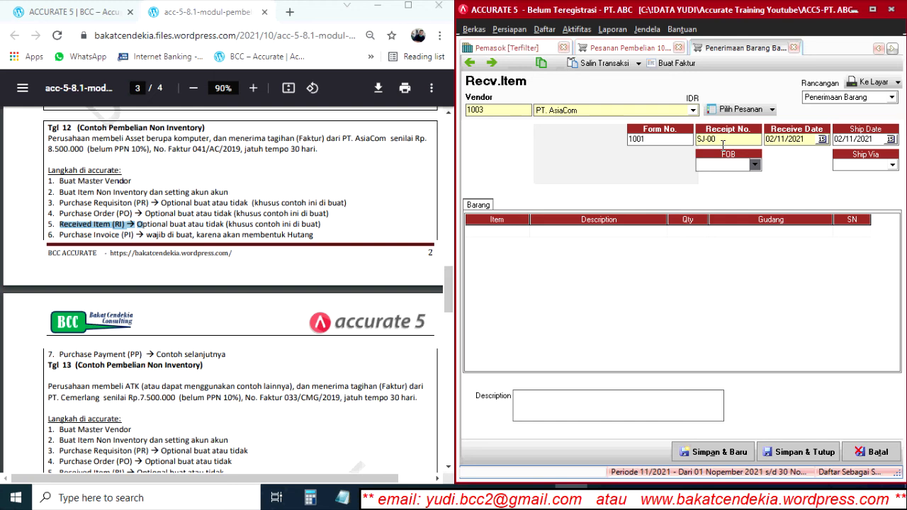
click(822, 138)
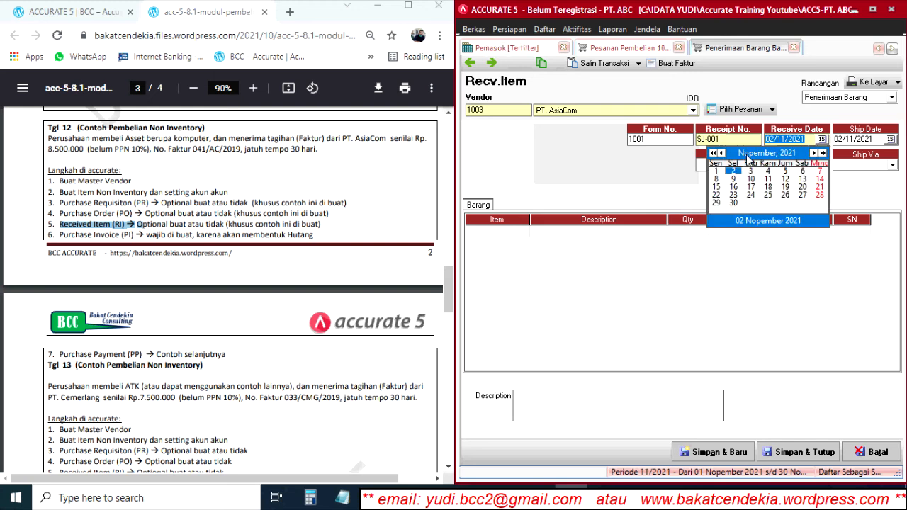
click(721, 154)
click(733, 186)
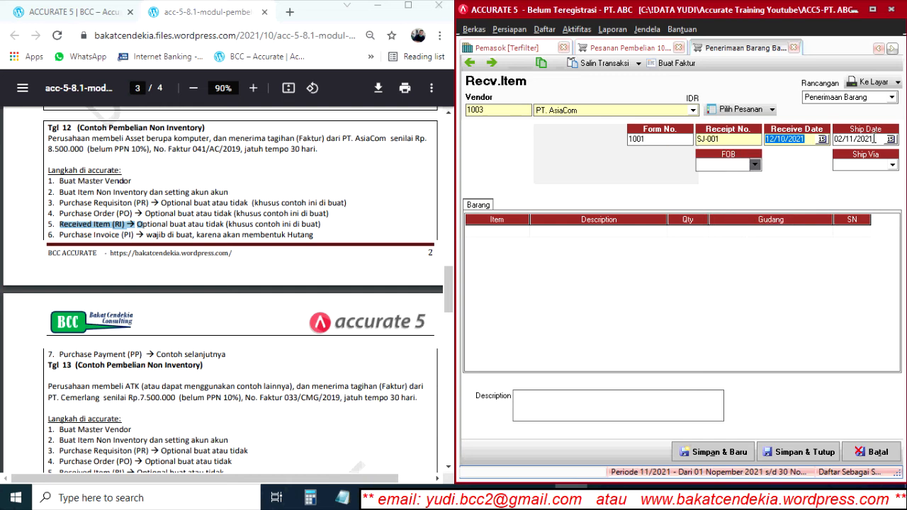
click(876, 139)
text(12/10/2021)
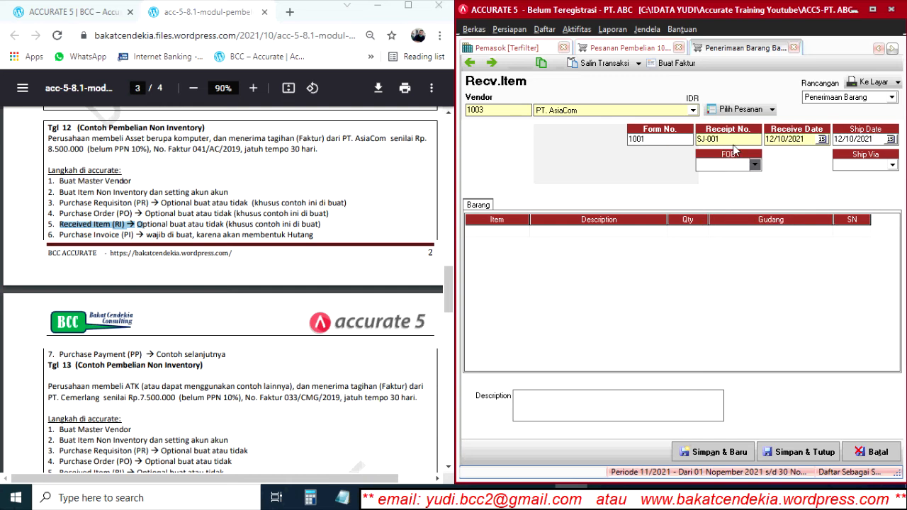
Bring the Serv-003 Pembelian Aktiva line into the item receipt from PT. AsiaCom's purchase order.
click(773, 111)
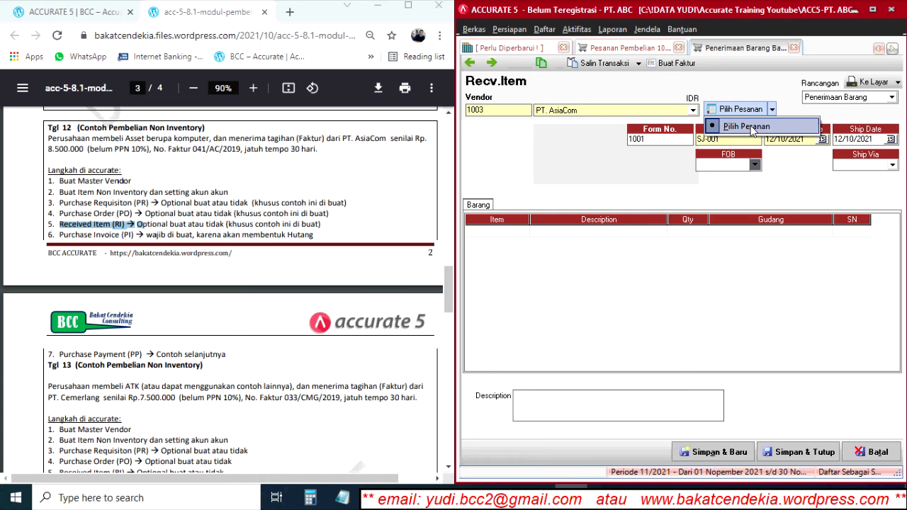
click(750, 126)
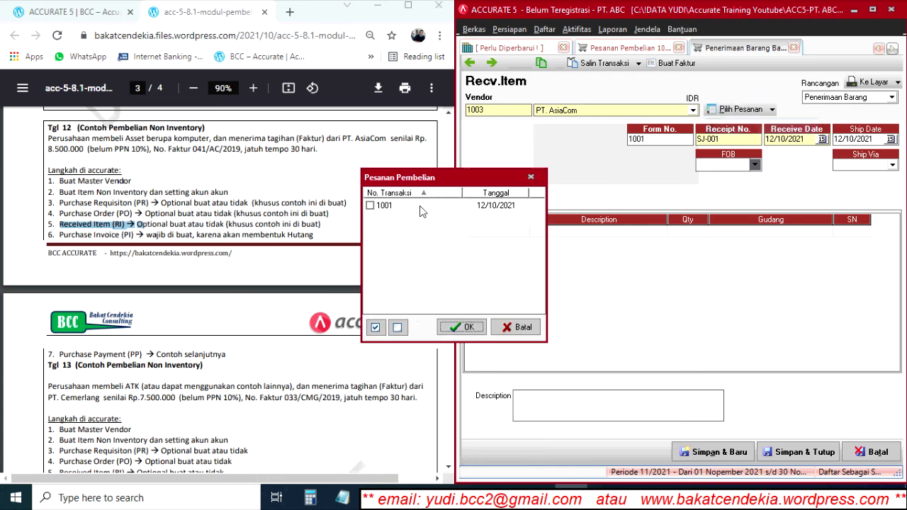
click(370, 206)
click(462, 326)
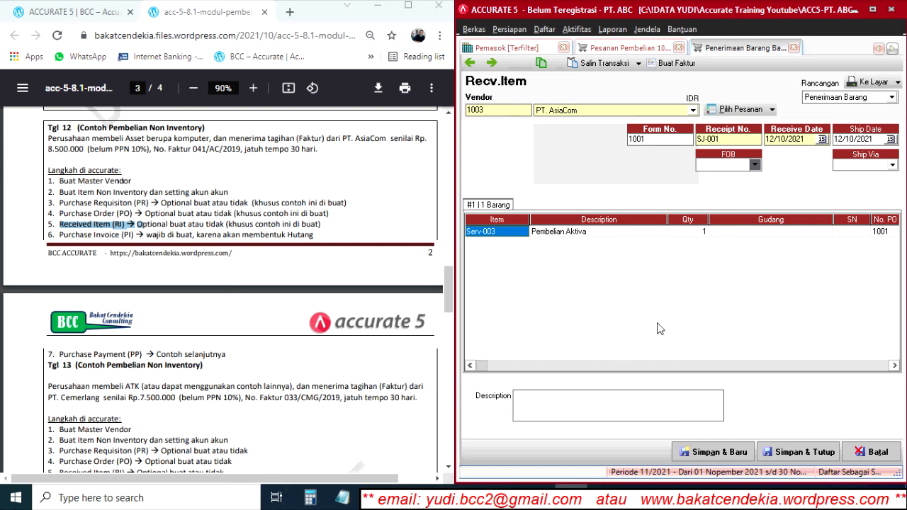
Preview the SJ-001 item receipt on screen and view its transaction journal, closing each when done.
click(868, 82)
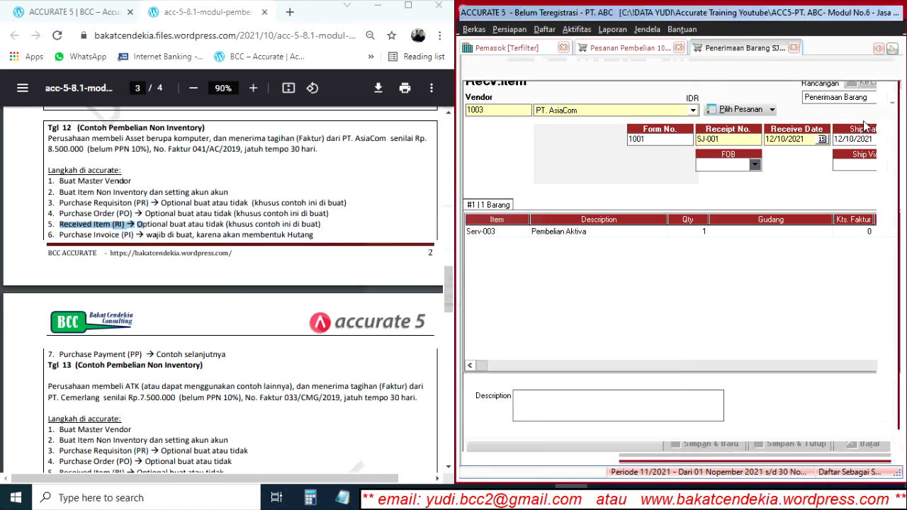
drag(781, 272, 708, 253)
click(794, 47)
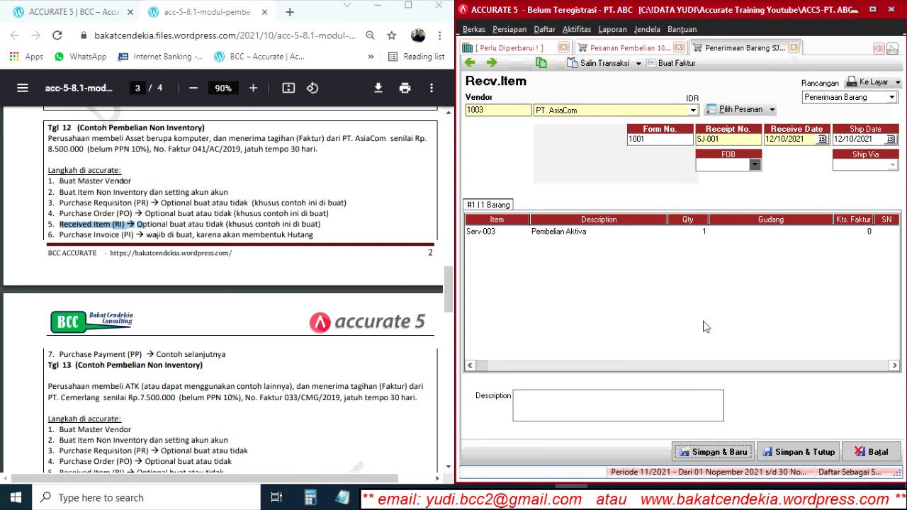
click(542, 64)
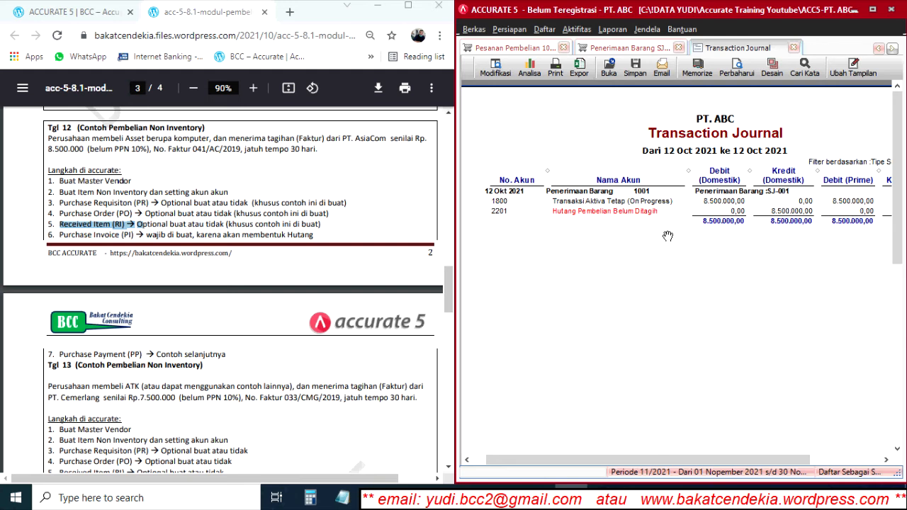
click(795, 48)
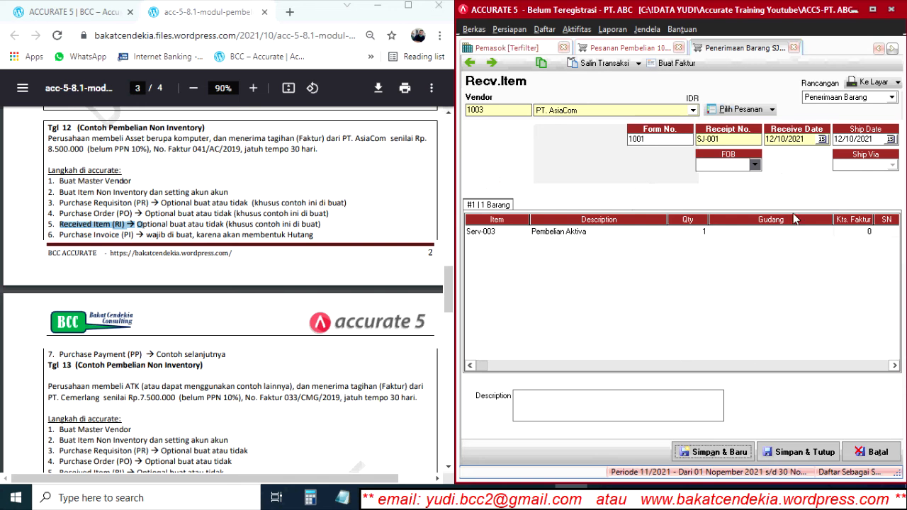
Highlight the Purchase Invoice (PI) step in the Tgl 12 exercise instructions.
click(705, 231)
text(1)
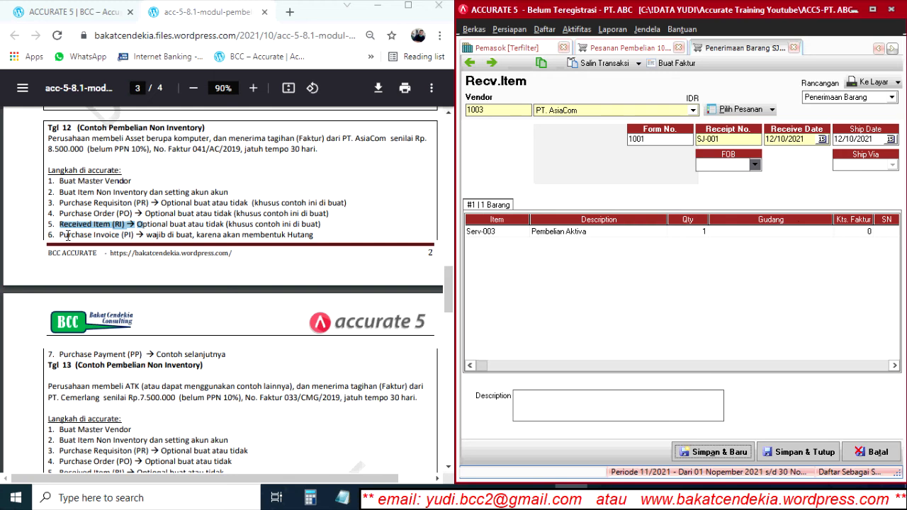
drag(57, 234, 139, 246)
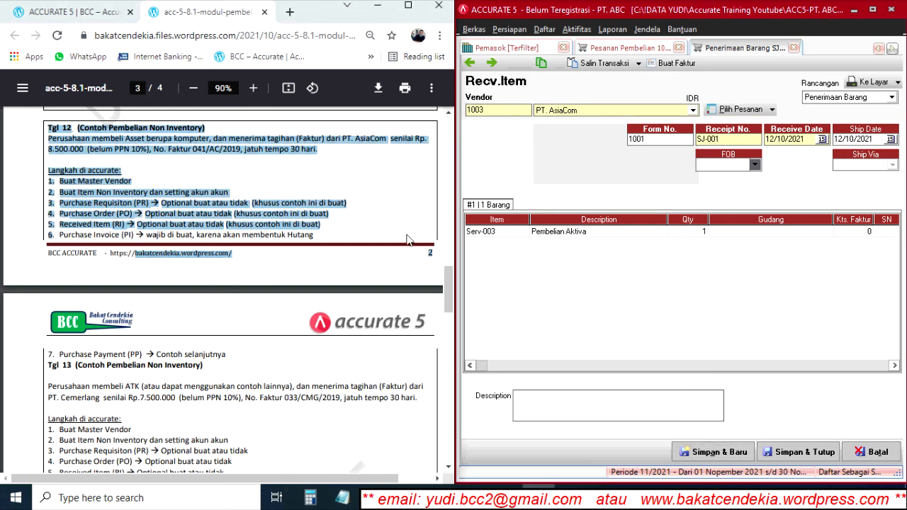
click(279, 211)
drag(59, 235, 134, 235)
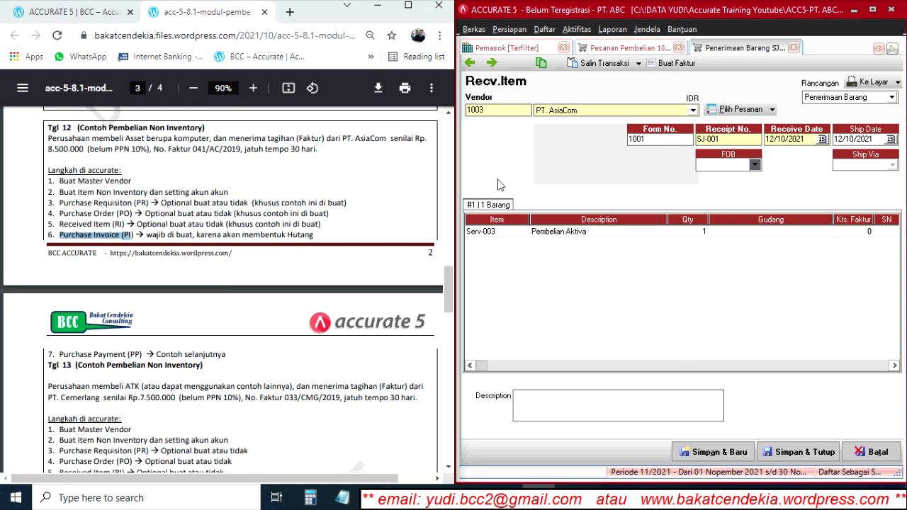
click(879, 50)
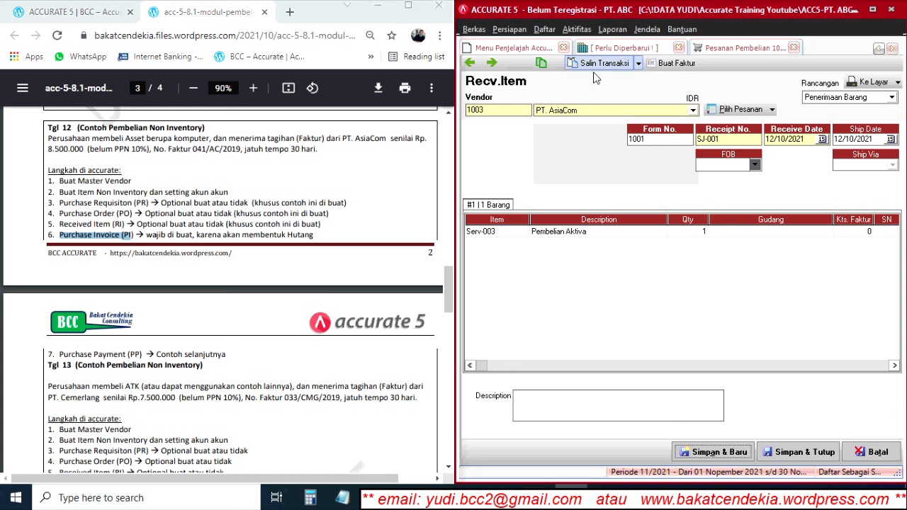
click(516, 48)
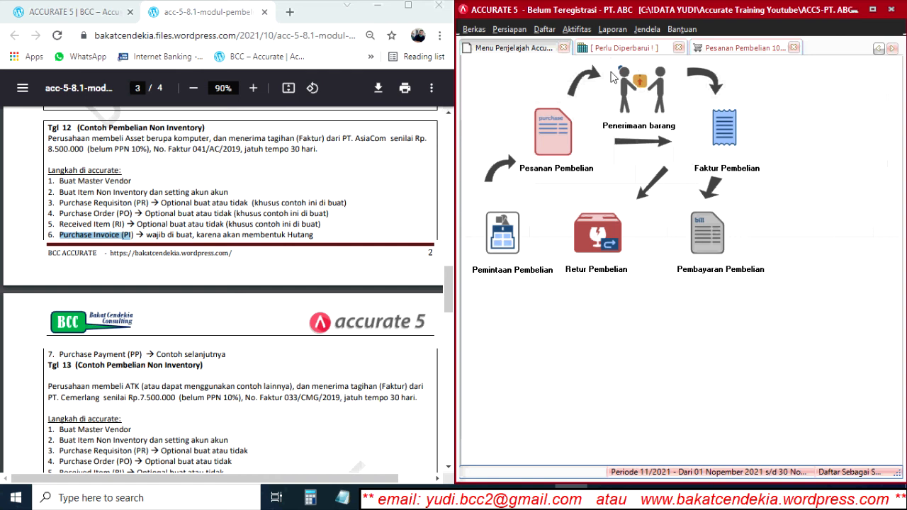
click(576, 30)
mouse_move(609, 103)
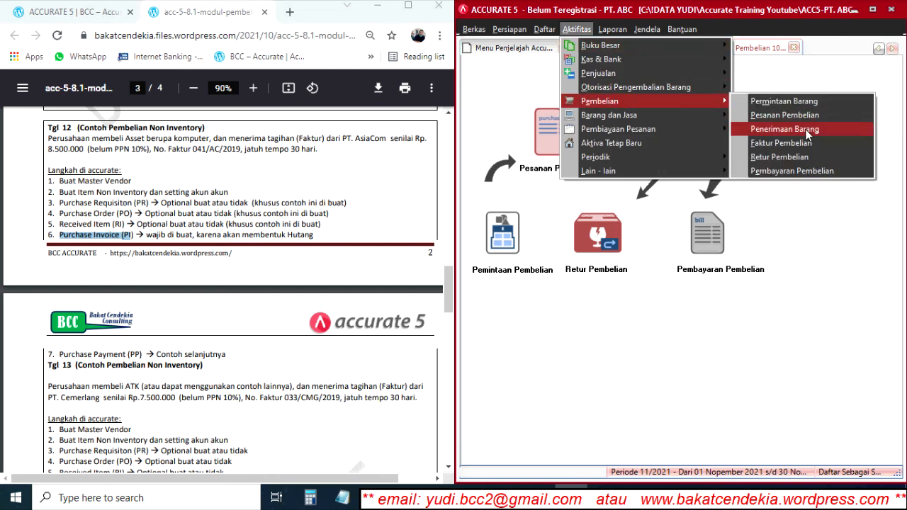
click(803, 176)
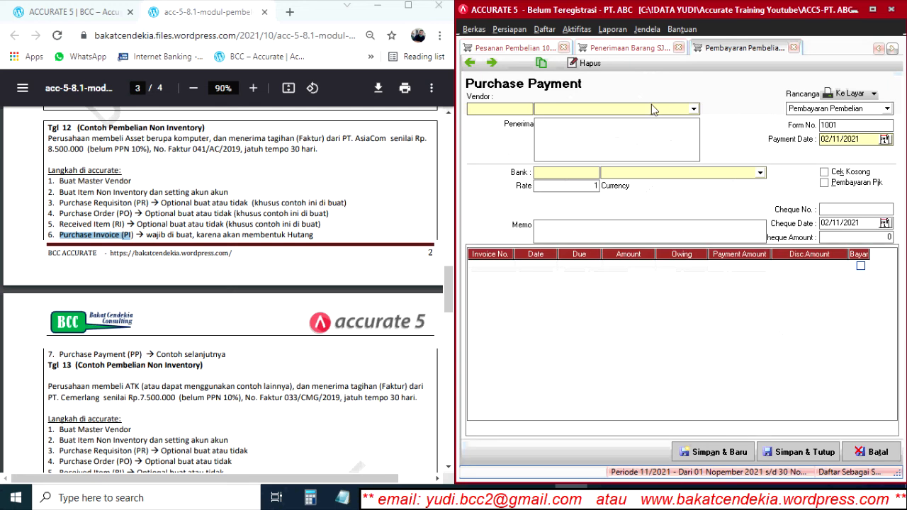
click(650, 109)
click(567, 138)
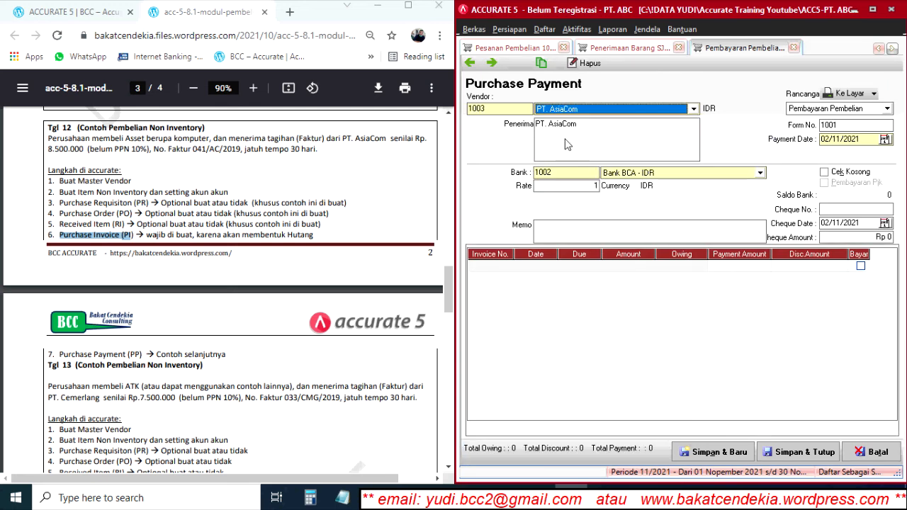
click(885, 140)
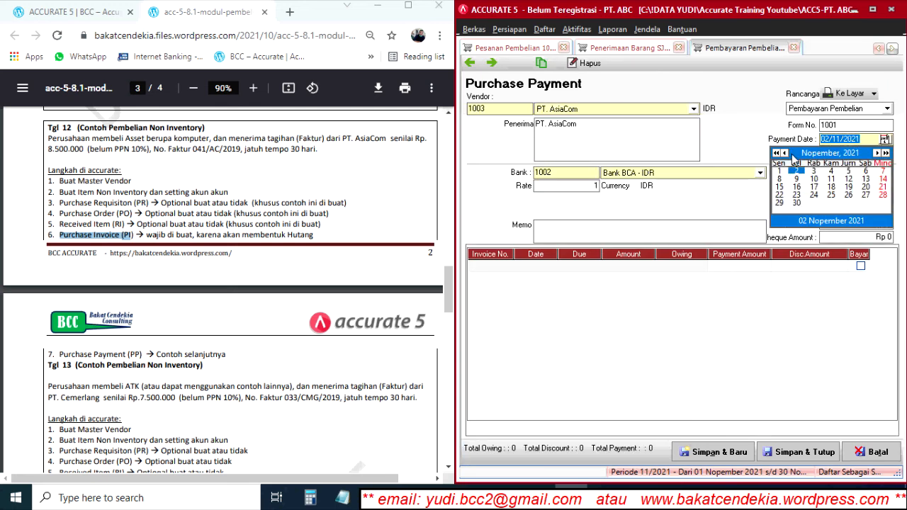
click(785, 154)
click(796, 188)
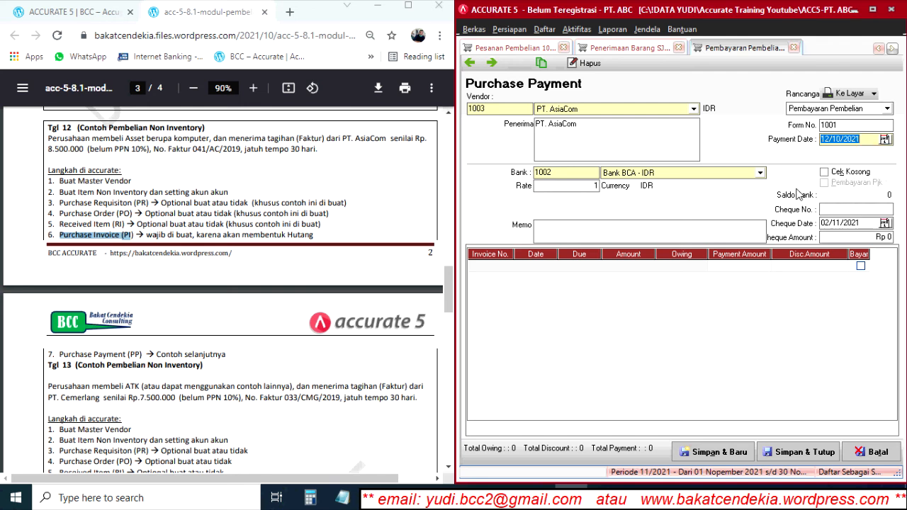
click(794, 48)
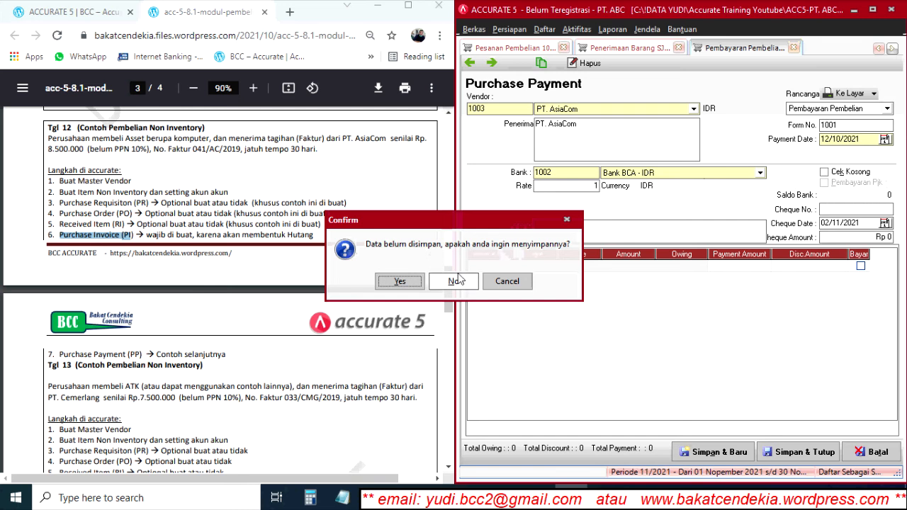
click(457, 280)
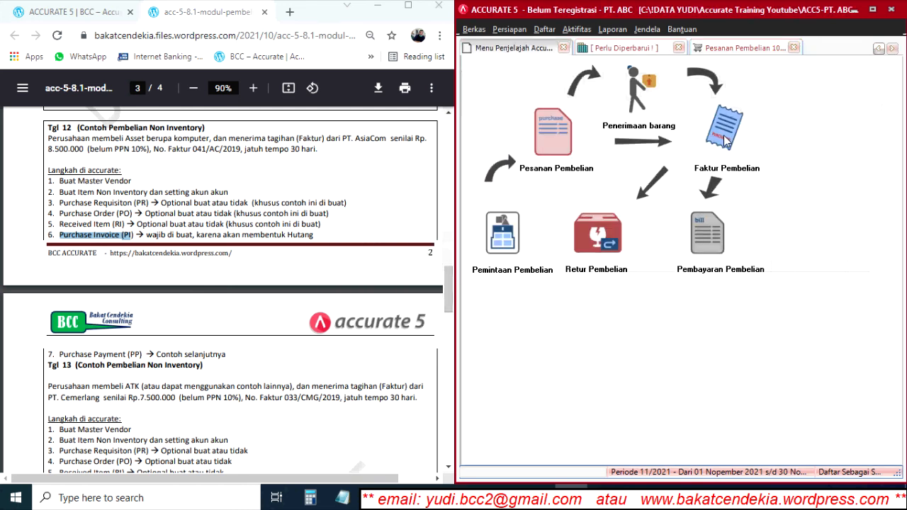
Start a new purchase invoice for vendor PT. AsiaCom.
click(576, 29)
mouse_move(610, 101)
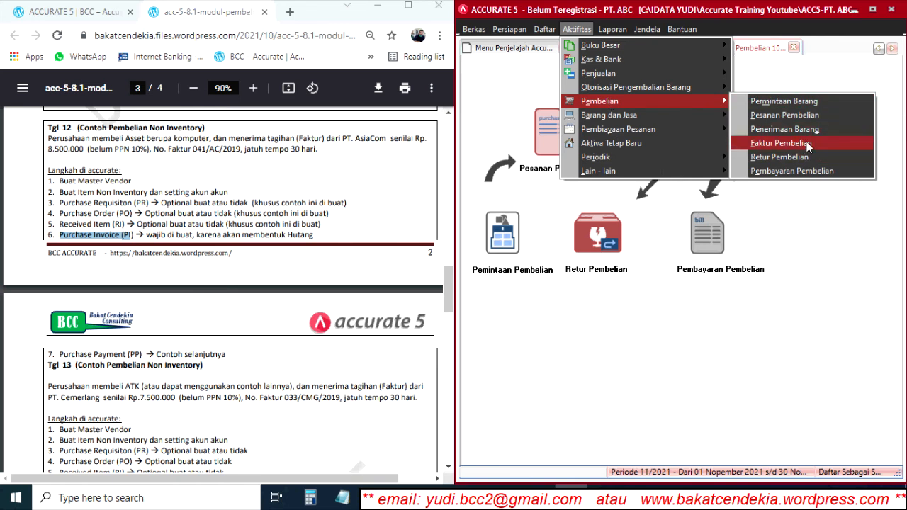
click(803, 256)
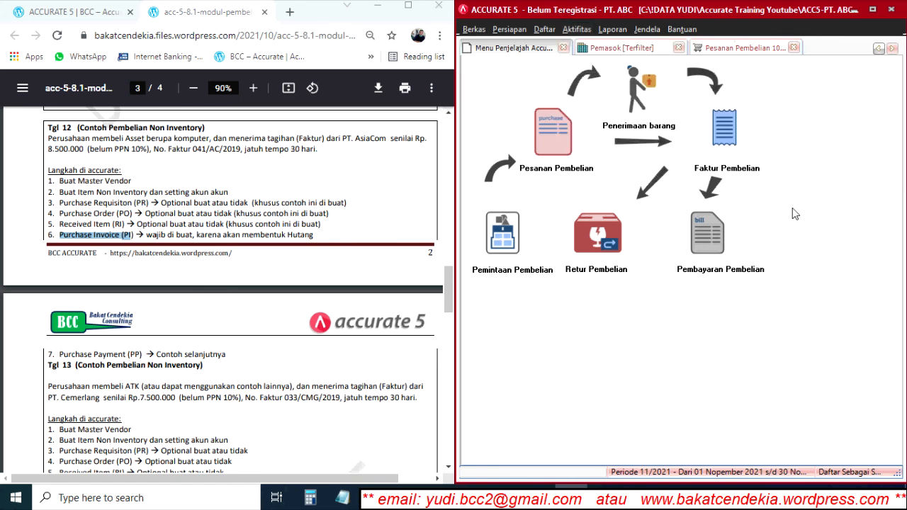
click(721, 134)
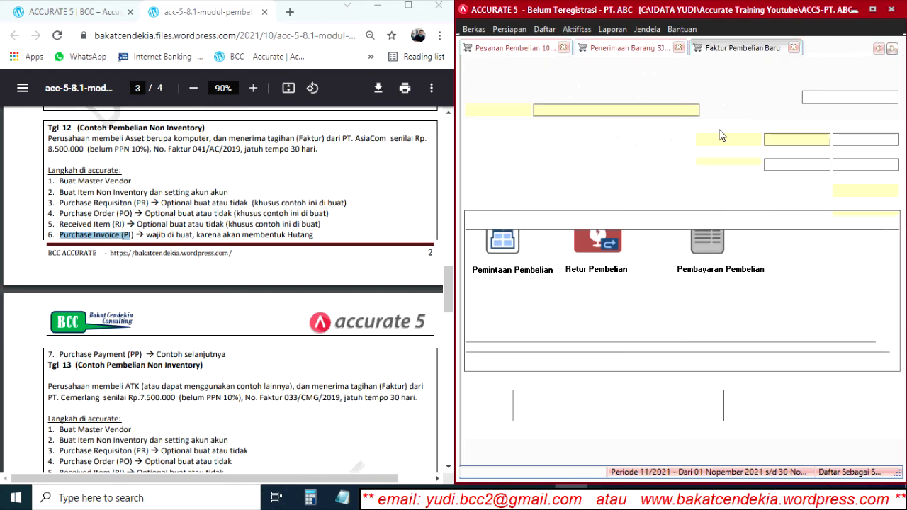
click(623, 112)
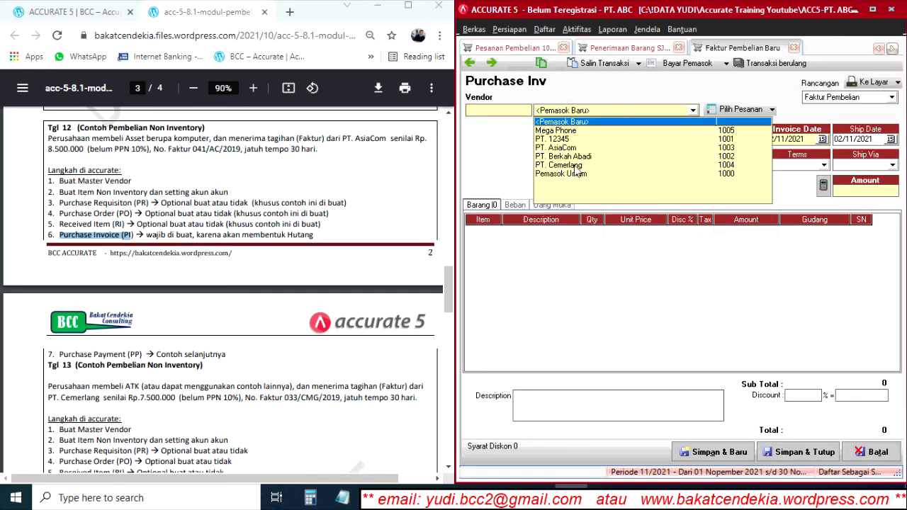
click(566, 149)
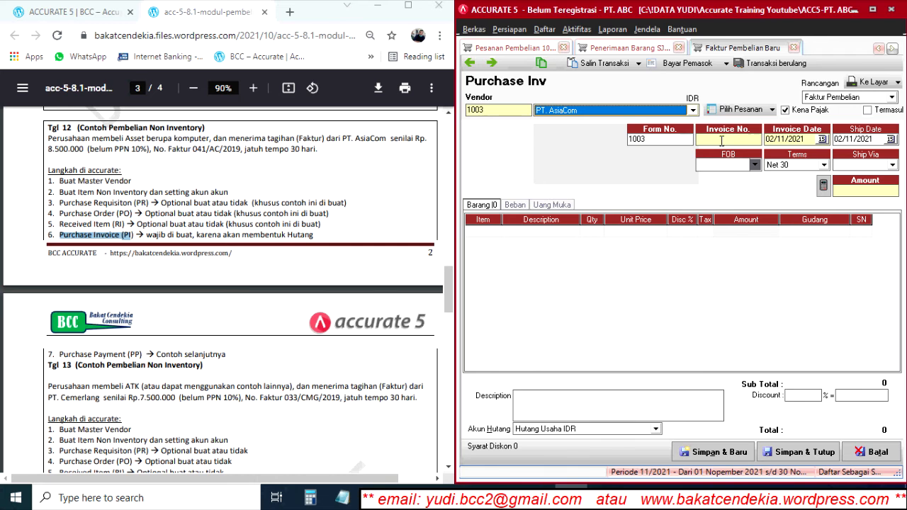
Copy the invoice number 041/AC/2019 from the Tgl 12 exercise into the PT. AsiaCom purchase invoice.
drag(193, 148, 238, 152)
key(ctrl+c)
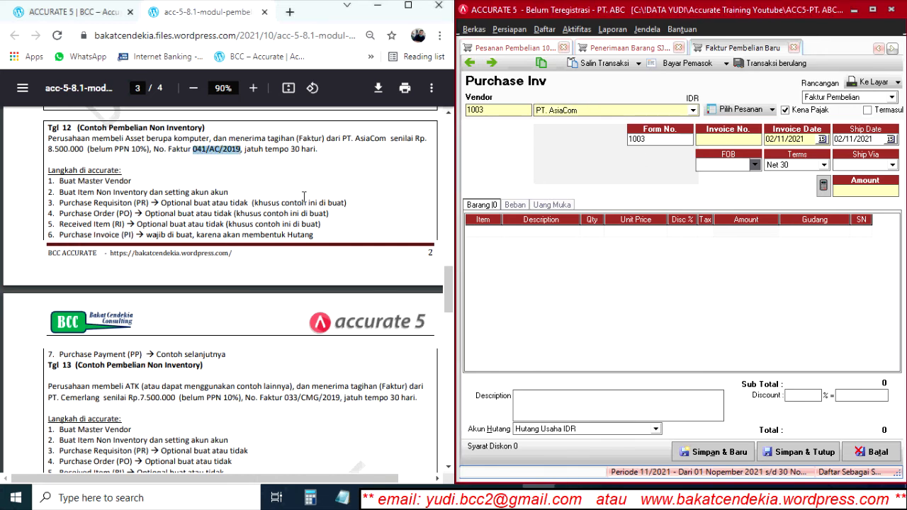
click(712, 140)
key(ctrl+v)
Set both the invoice date and the ship date of the purchase invoice to 12/10/2021.
click(822, 139)
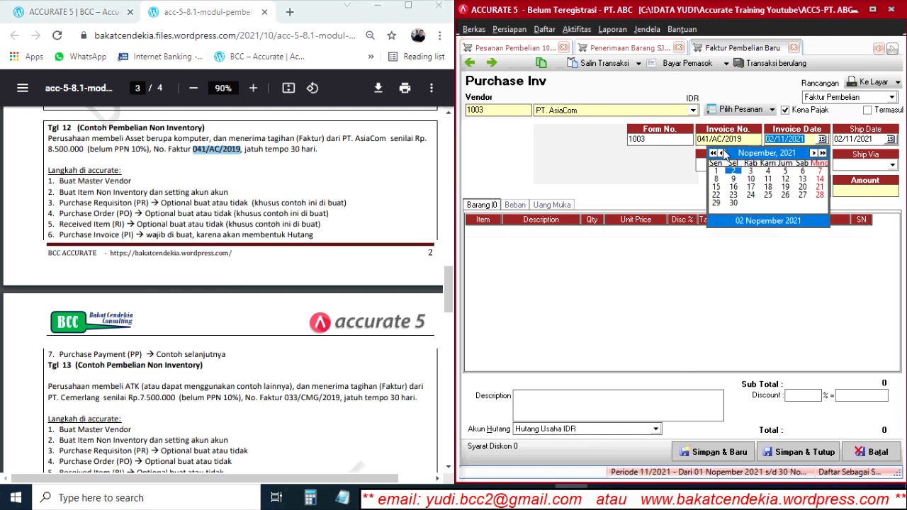
click(722, 153)
click(733, 186)
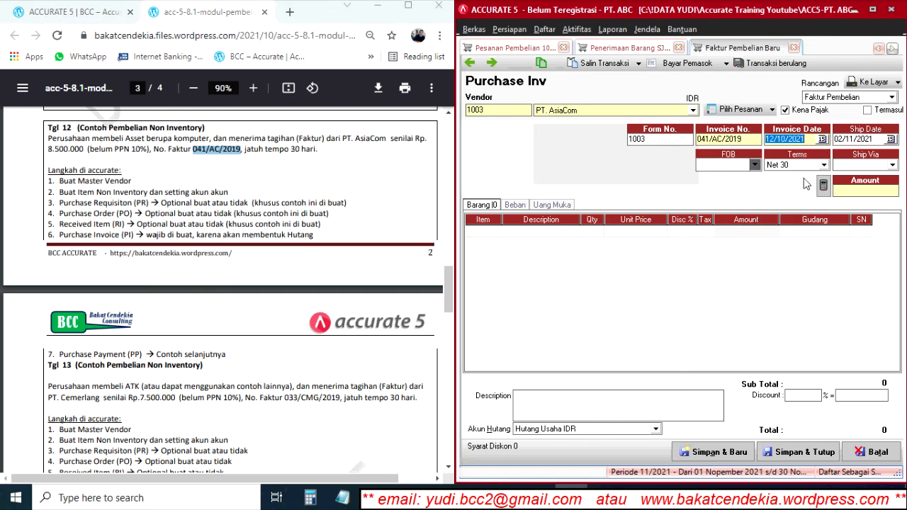
click(882, 139)
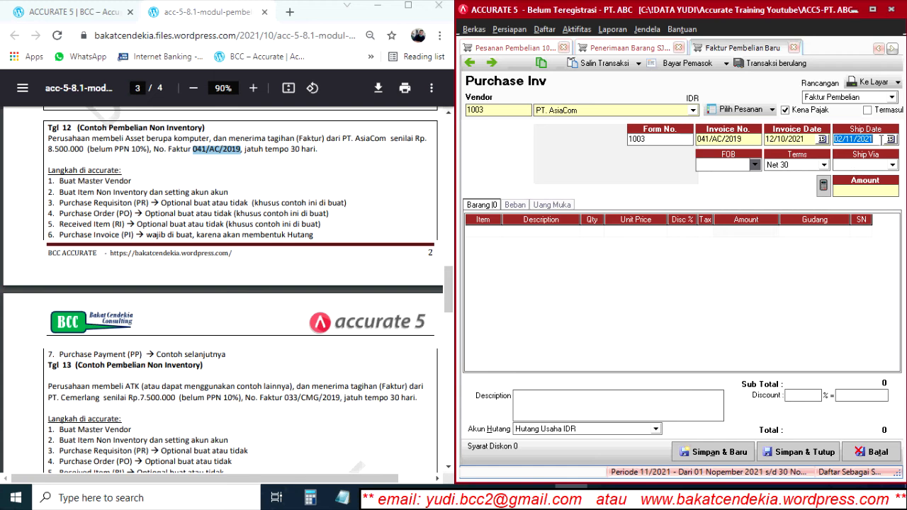
text(12/10/2021)
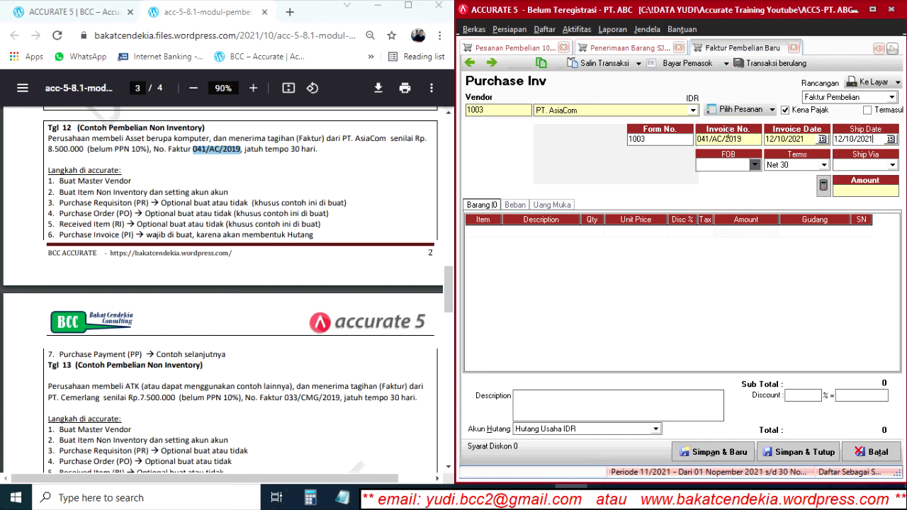
Bring the SJ-001 item receipt from PT. AsiaCom into the purchase invoice.
click(772, 110)
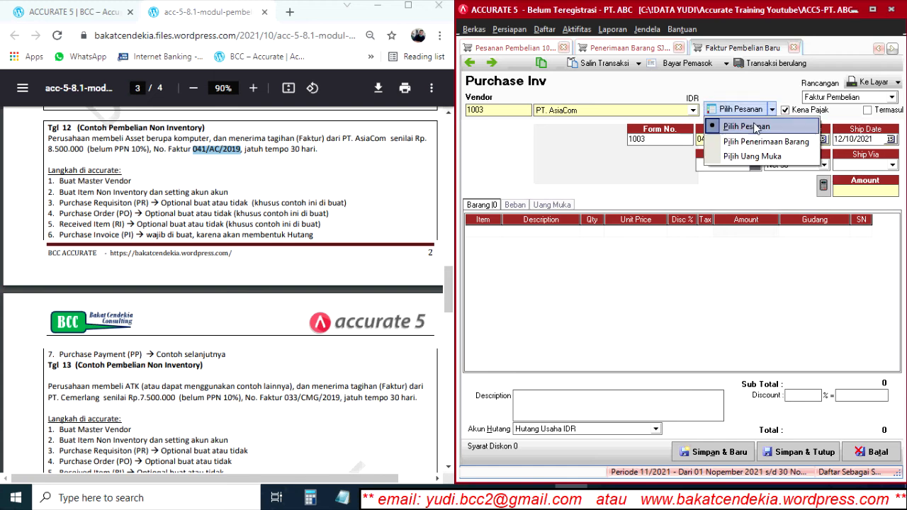
click(786, 144)
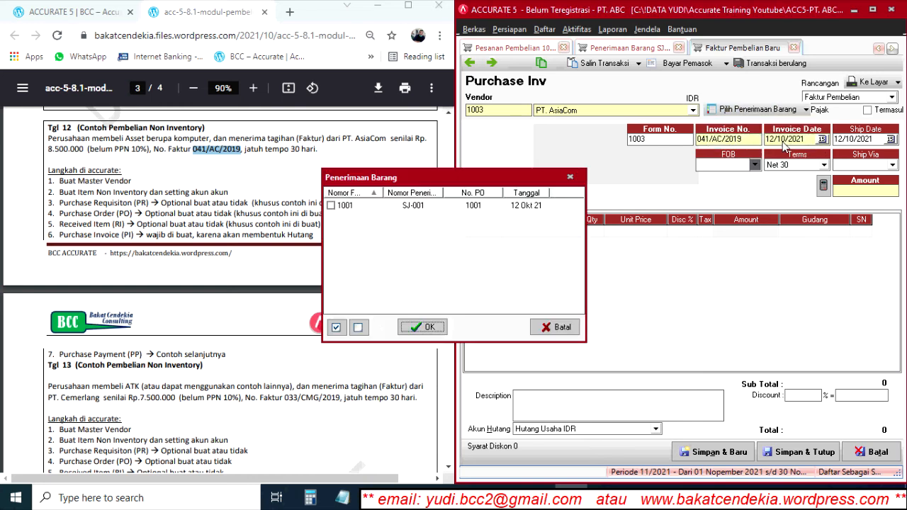
click(330, 205)
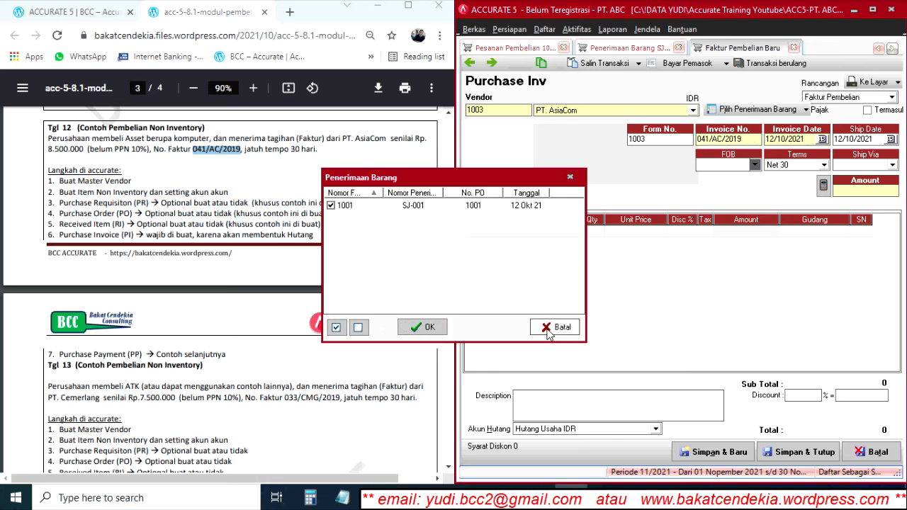
click(422, 327)
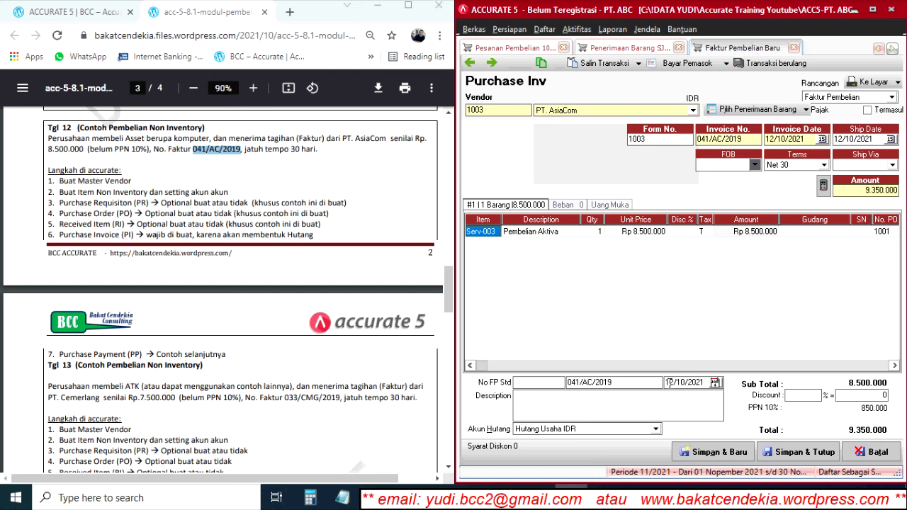
Preview the 041/AC/2019 purchase invoice and view its transaction journal with a narrower account-name column, closing each when done.
click(879, 82)
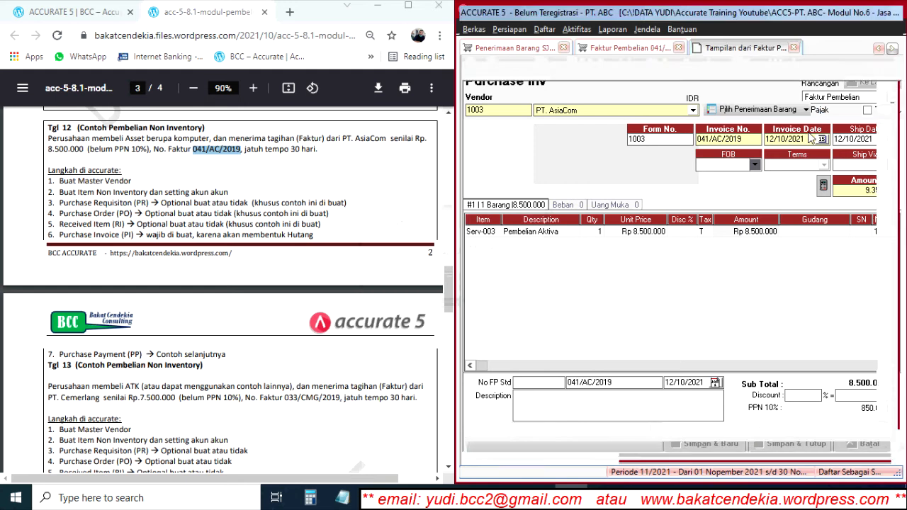
click(793, 47)
click(541, 62)
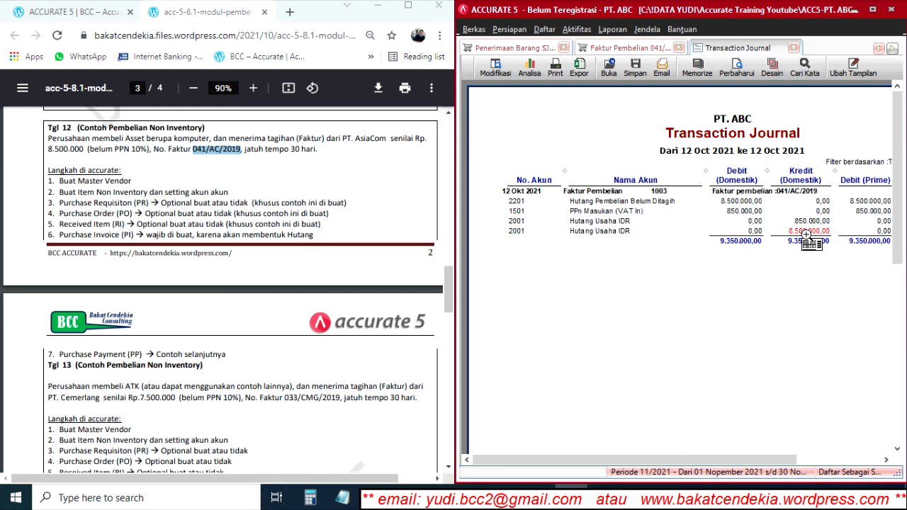
drag(706, 171, 678, 175)
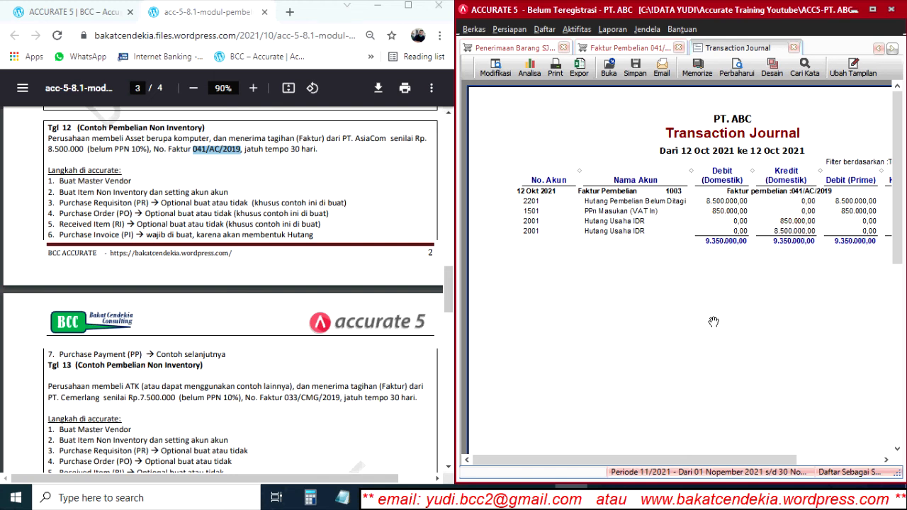
click(793, 48)
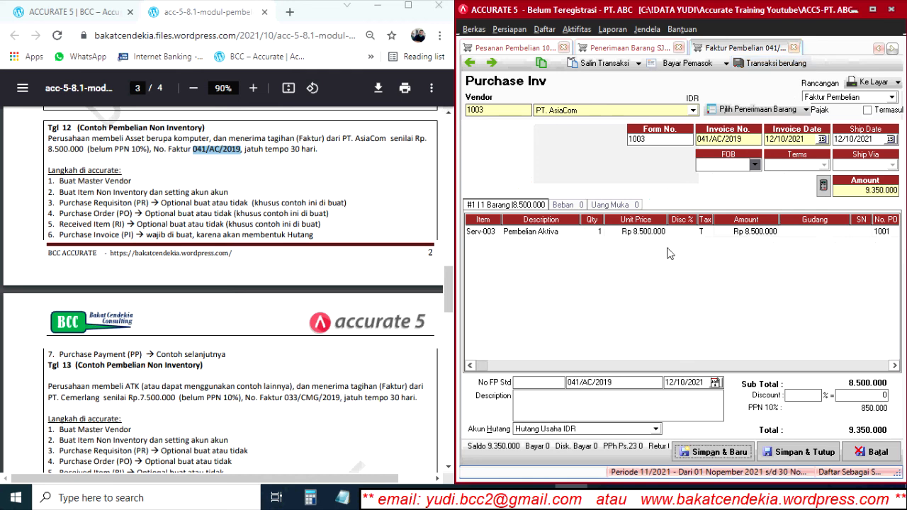
Close the purchase invoice, item receipt and purchase order forms to return to the purchasing flowchart.
click(794, 48)
click(891, 50)
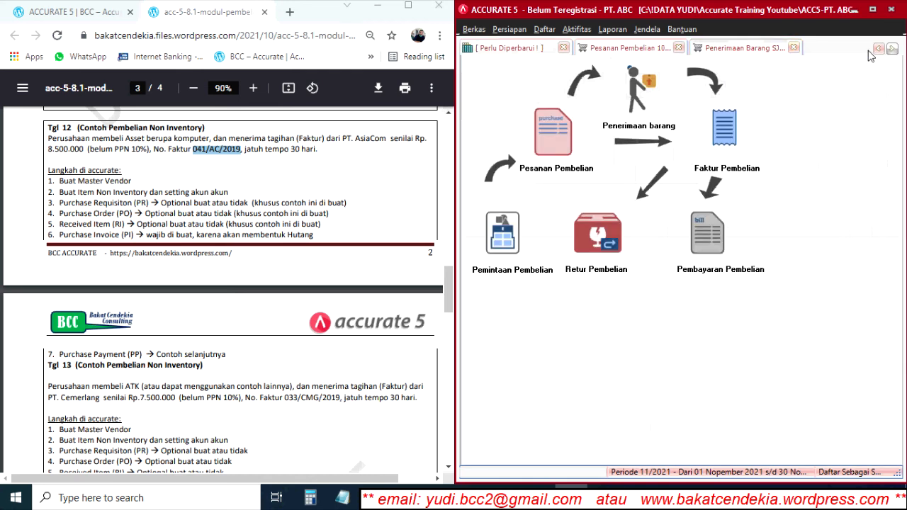
click(795, 48)
click(794, 48)
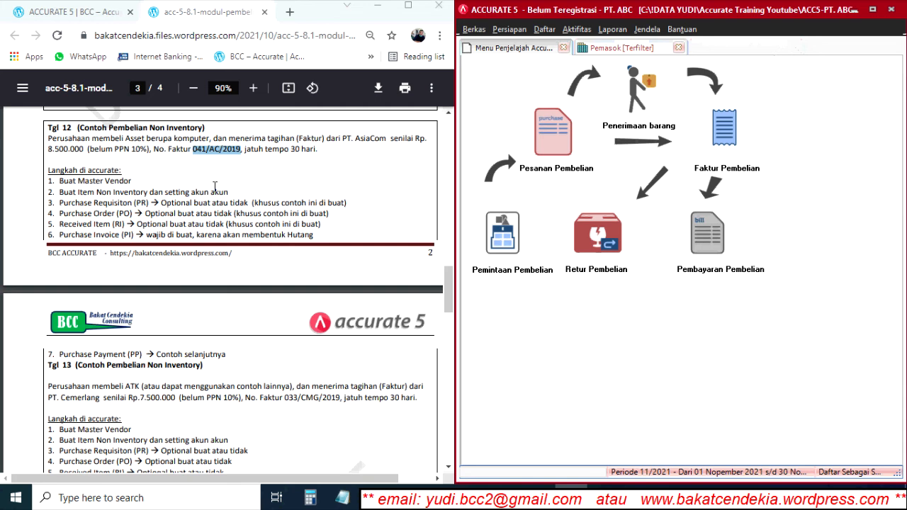
Read the Tgl 13 non-inventory purchase exercise and highlight "setting akun akun" in its item step.
scroll(225, 184, down, 1)
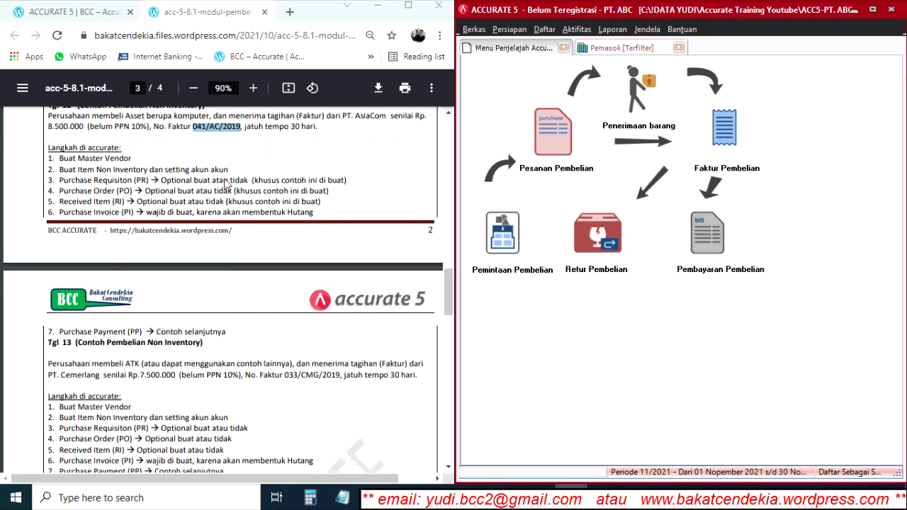
scroll(225, 185, down, 3)
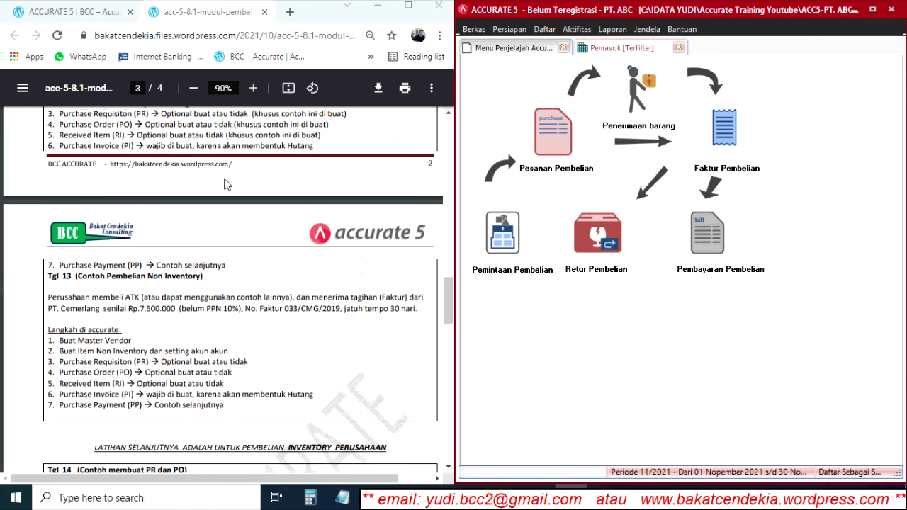
scroll(226, 184, down, 6)
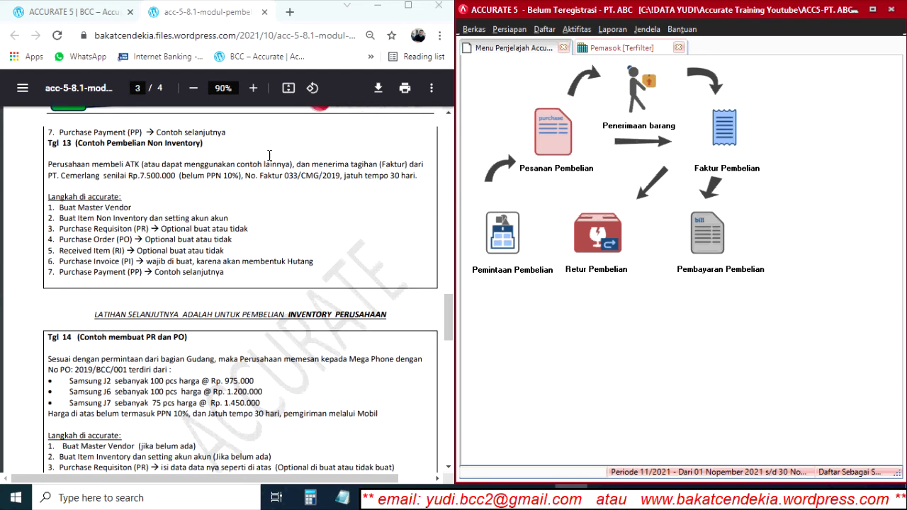
scroll(222, 202, up, 1)
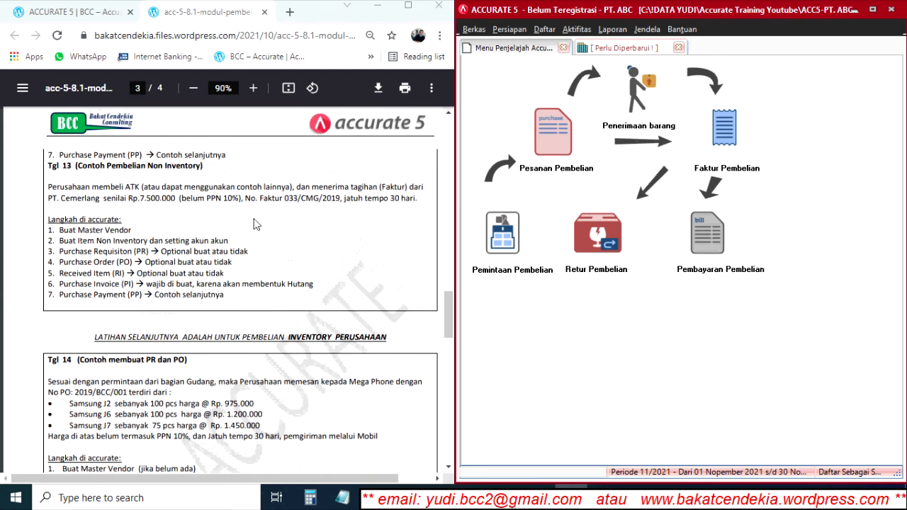
scroll(163, 250, up, 9)
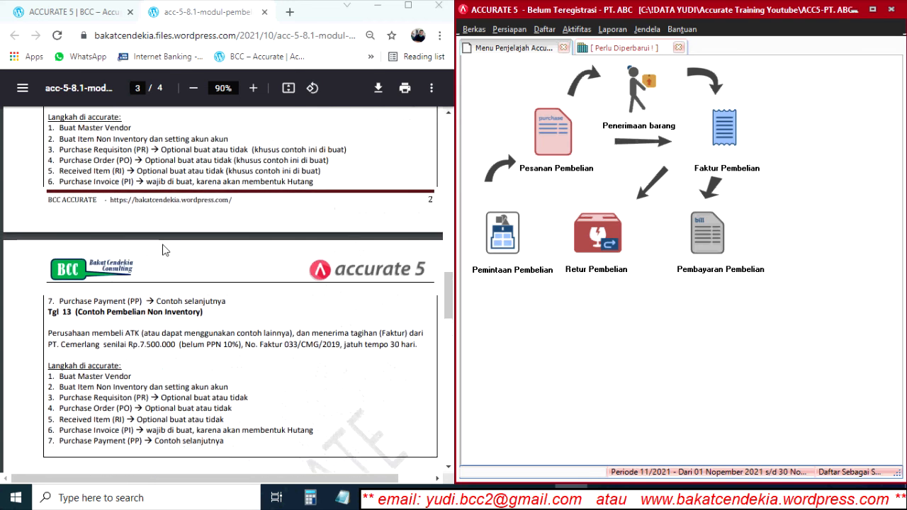
scroll(177, 210, down, 8)
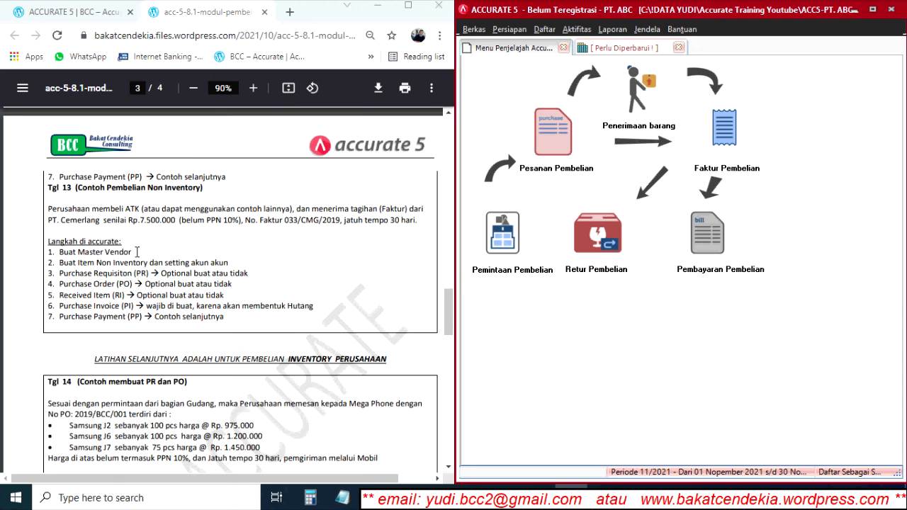
drag(231, 263, 167, 266)
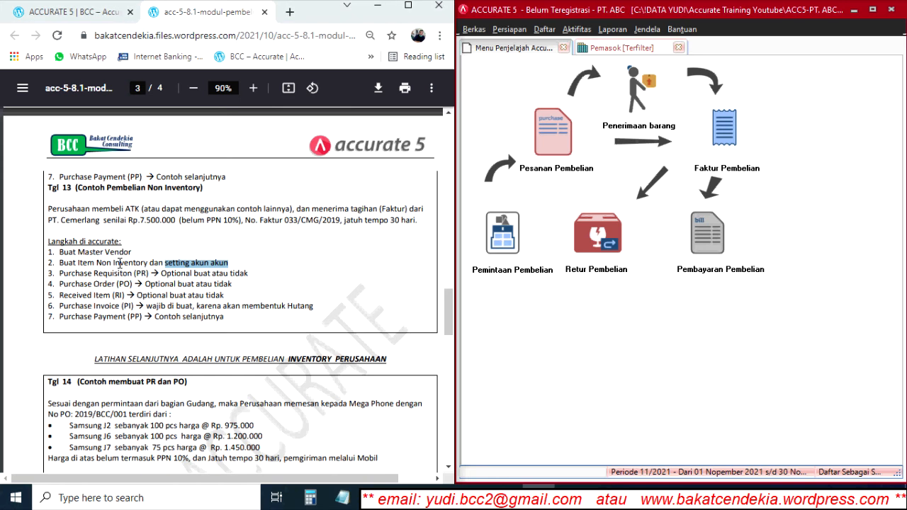
Open item Serv-003 Pembelian Aktiva from the goods and services list and review its account settings.
click(544, 29)
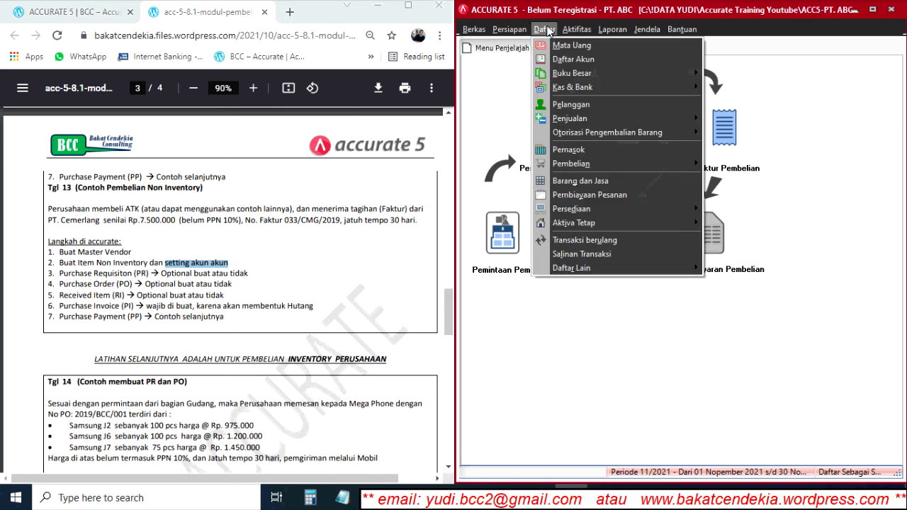
click(587, 180)
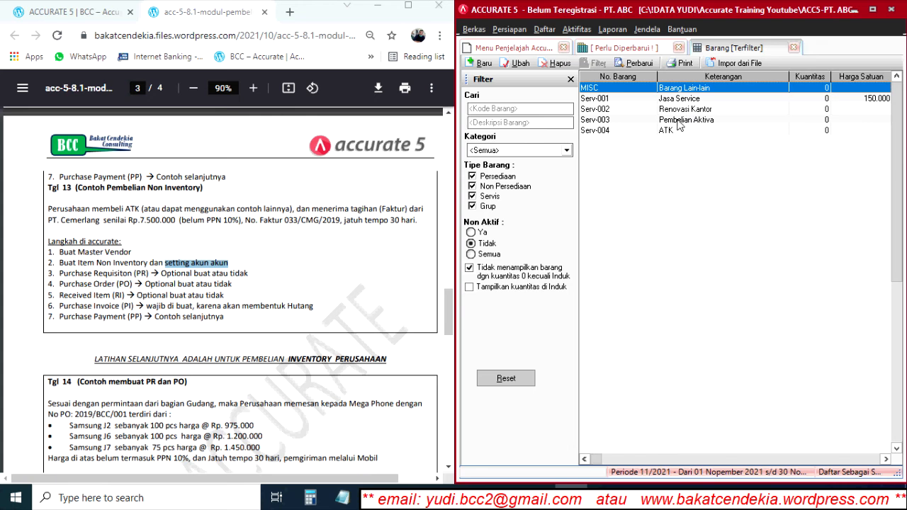
double_click(681, 119)
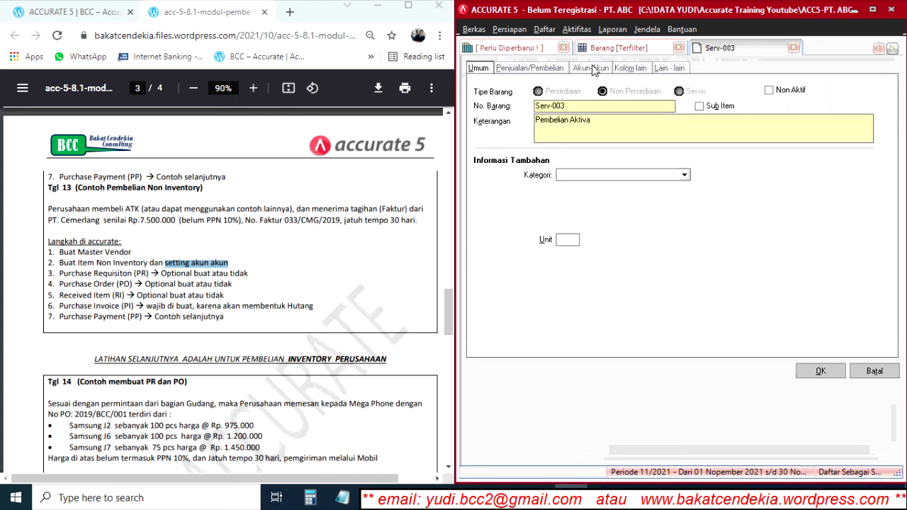
click(593, 68)
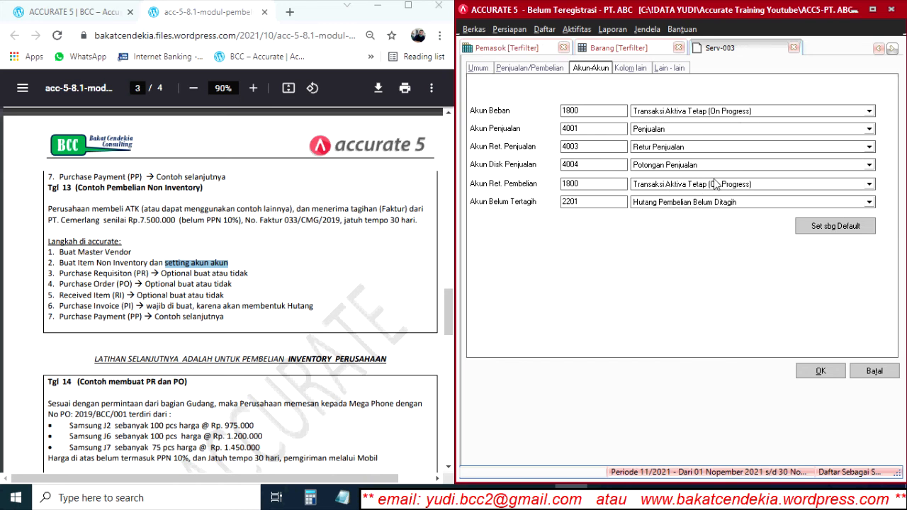
Review the account settings of item Serv-004 ATK, closing the item records and the item list when done.
click(604, 50)
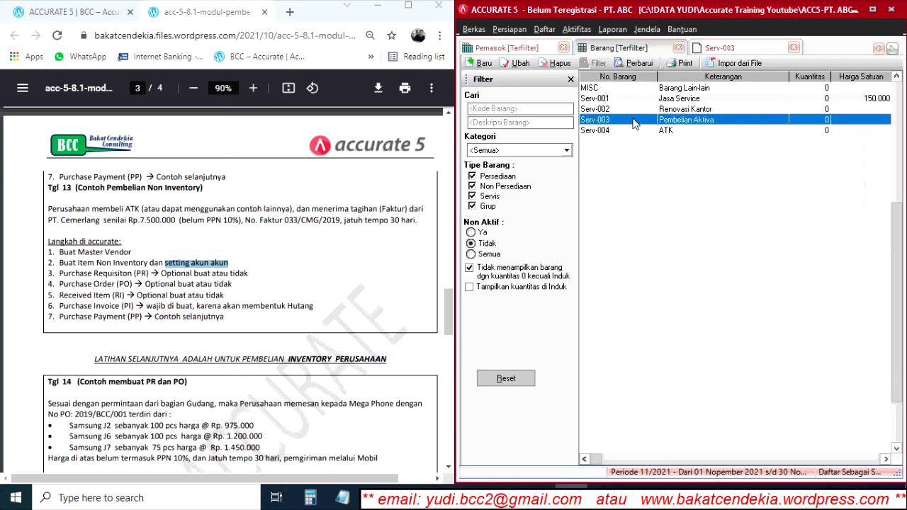
double_click(596, 131)
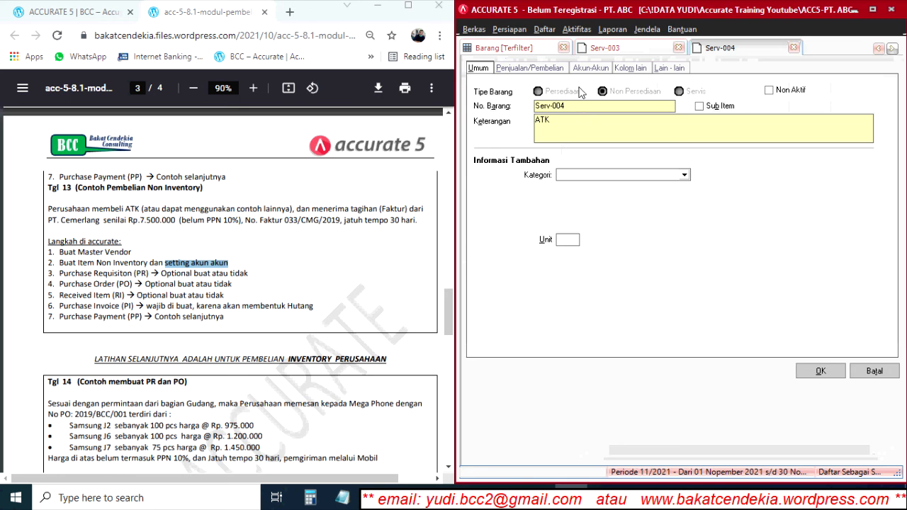
click(599, 69)
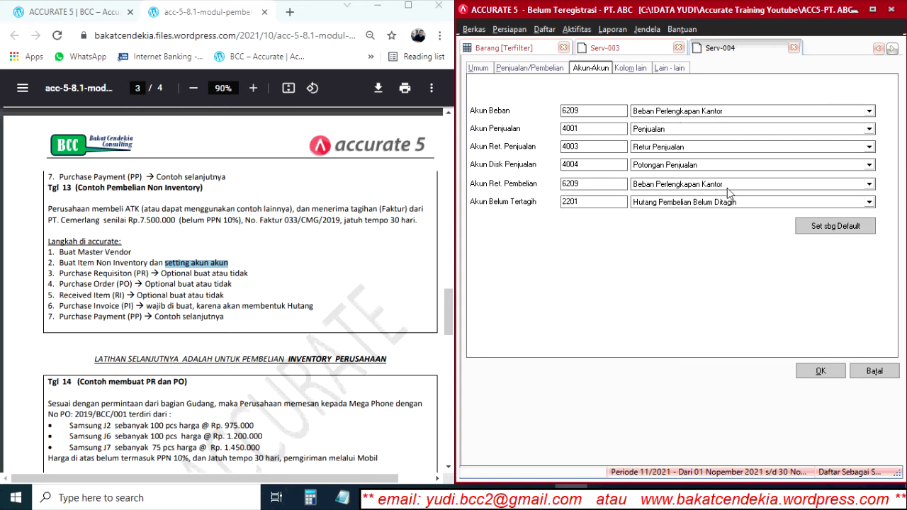
click(874, 372)
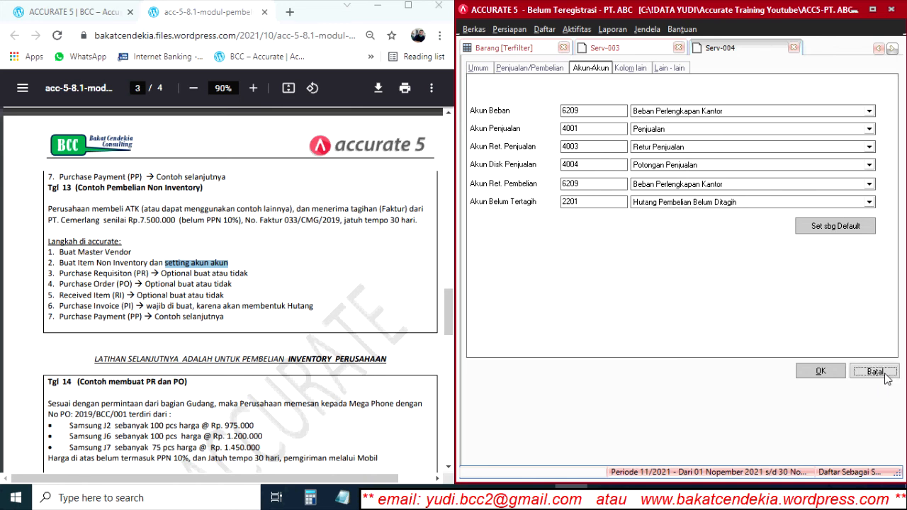
click(794, 49)
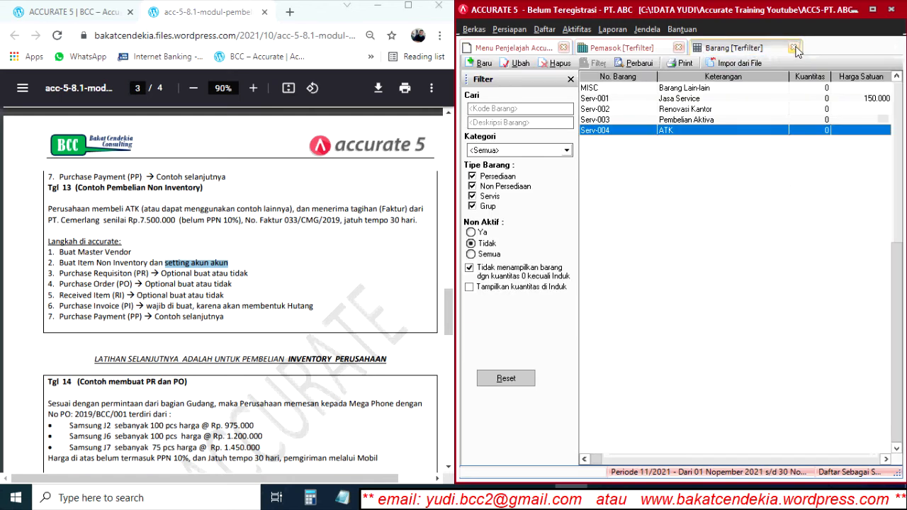
click(794, 48)
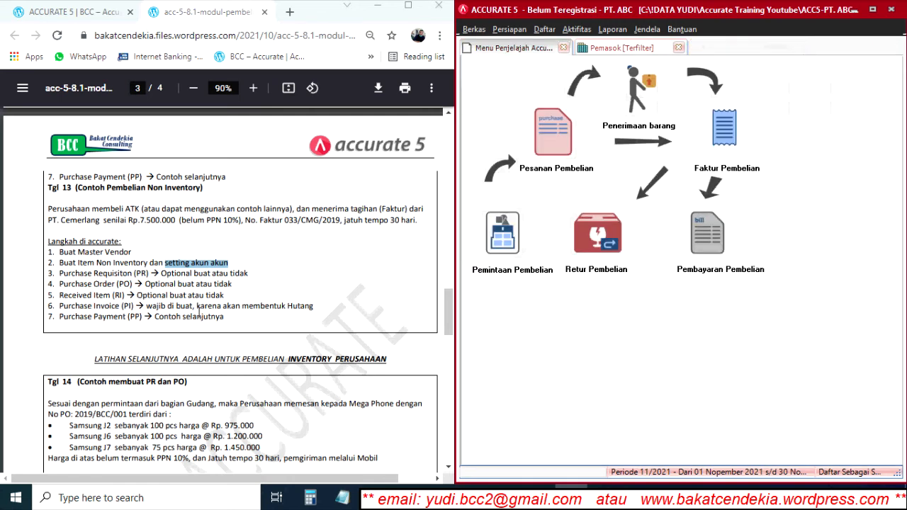
Highlight the optional Purchase Requisition (PR) and Purchase Order (PO) steps in the Tgl 13 exercise, one after the other.
click(186, 286)
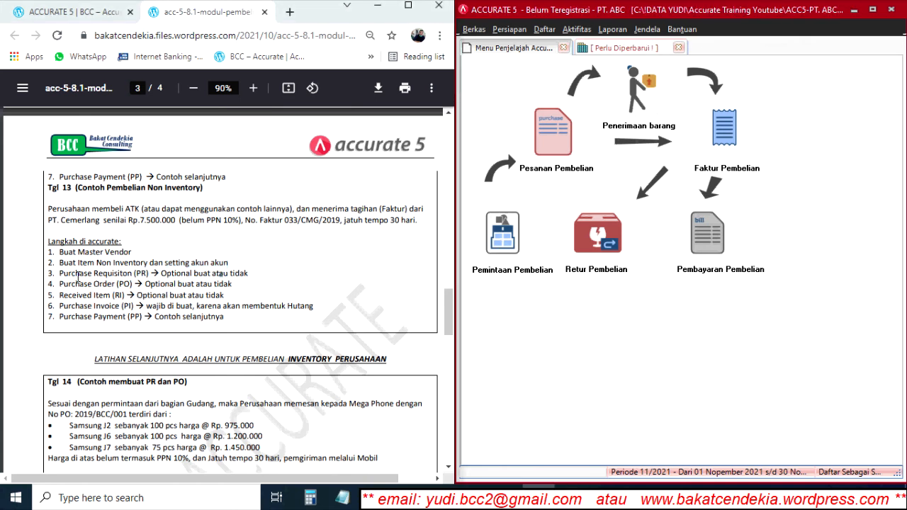
drag(59, 272, 255, 268)
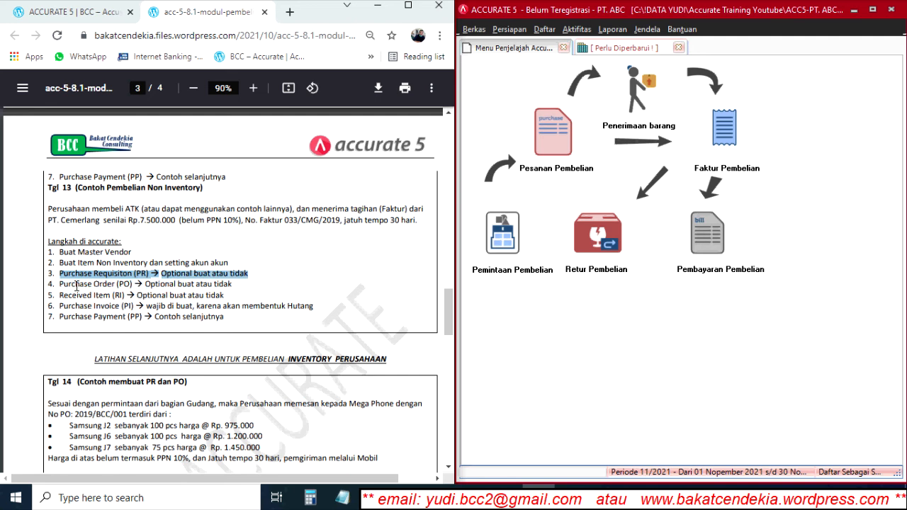
drag(59, 285, 238, 295)
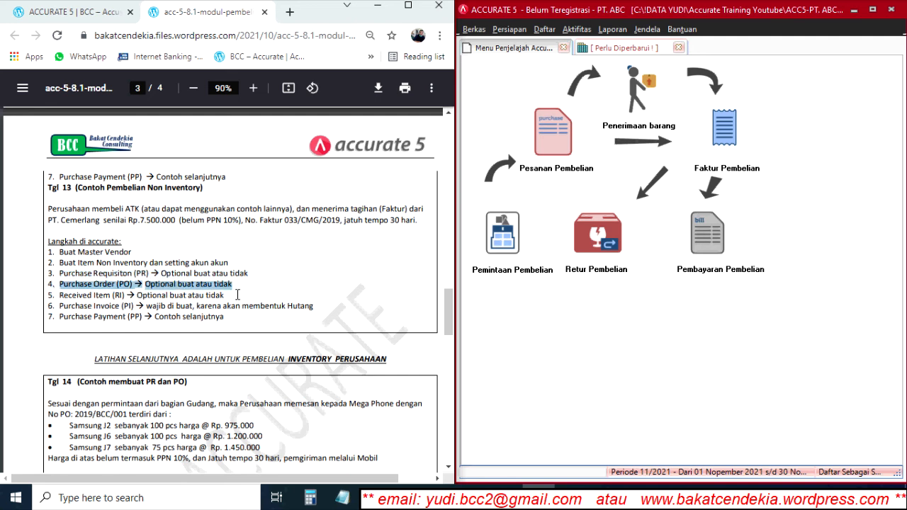
Highlight the Received Item (RI) step and the Purchase Invoice (PI) step in the Tgl 13 exercise, one after the other.
drag(59, 295, 223, 299)
drag(53, 305, 314, 310)
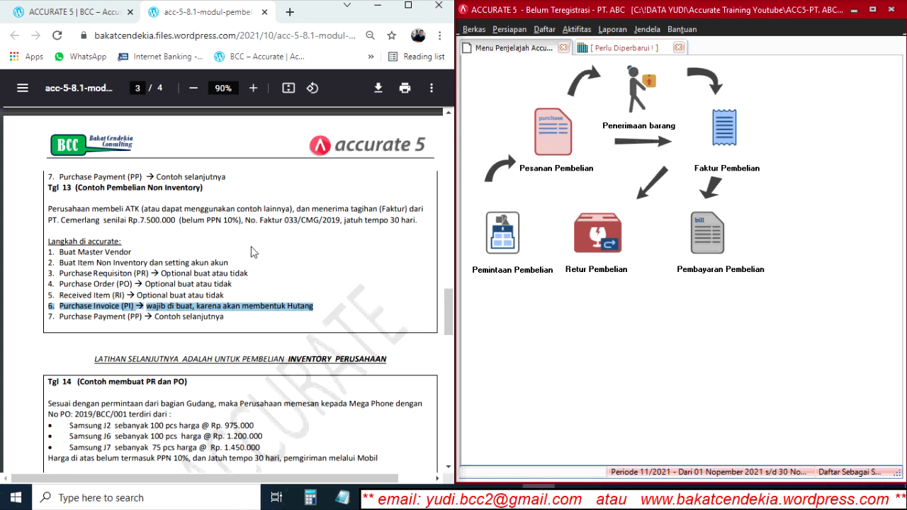
Start a new purchase invoice for vendor PT. Cemerlang and copy the invoice number 033/CMG/2019 into it from the exercise.
click(726, 136)
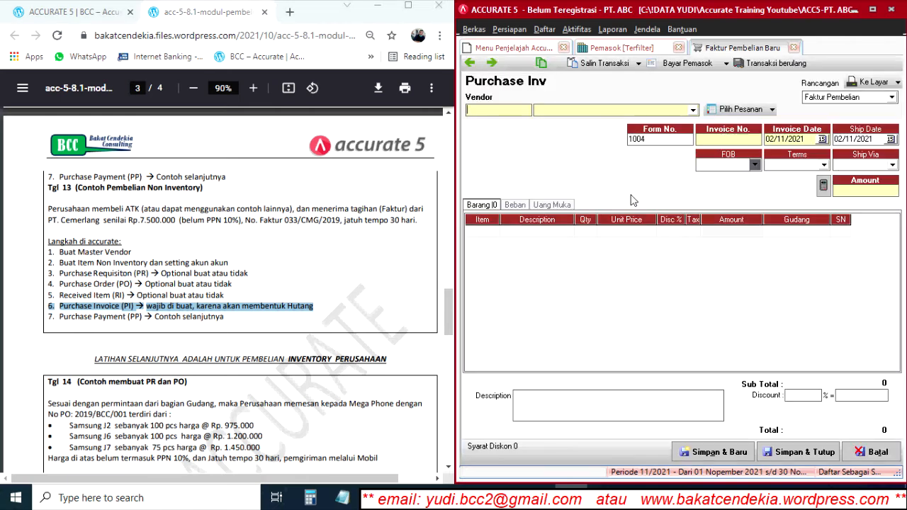
click(571, 111)
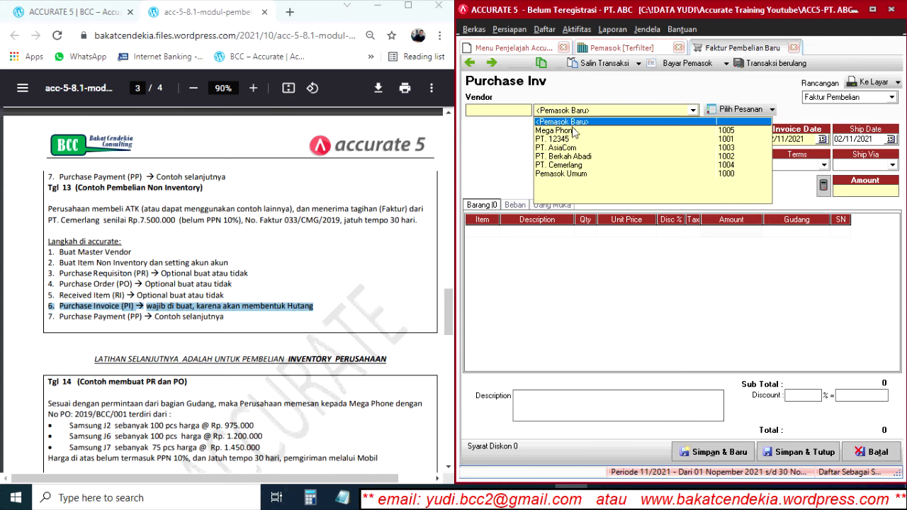
click(560, 166)
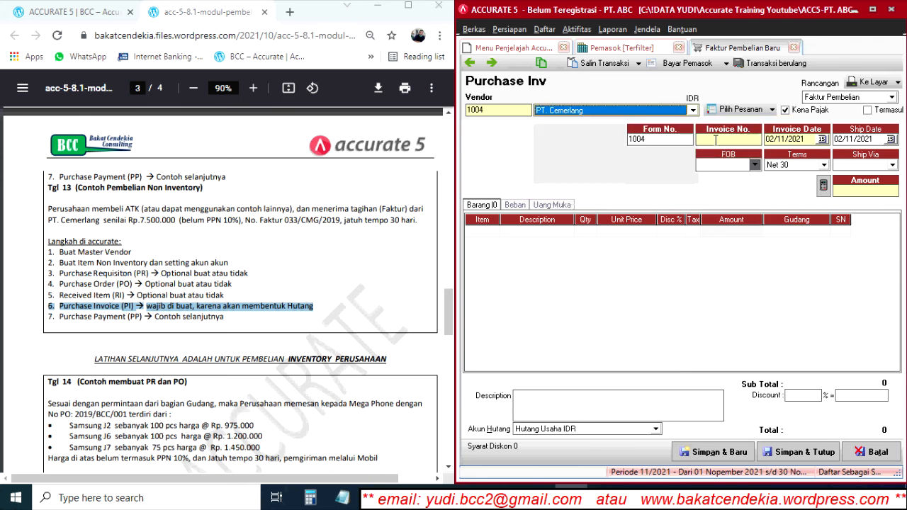
drag(283, 220, 338, 216)
key(ctrl+c)
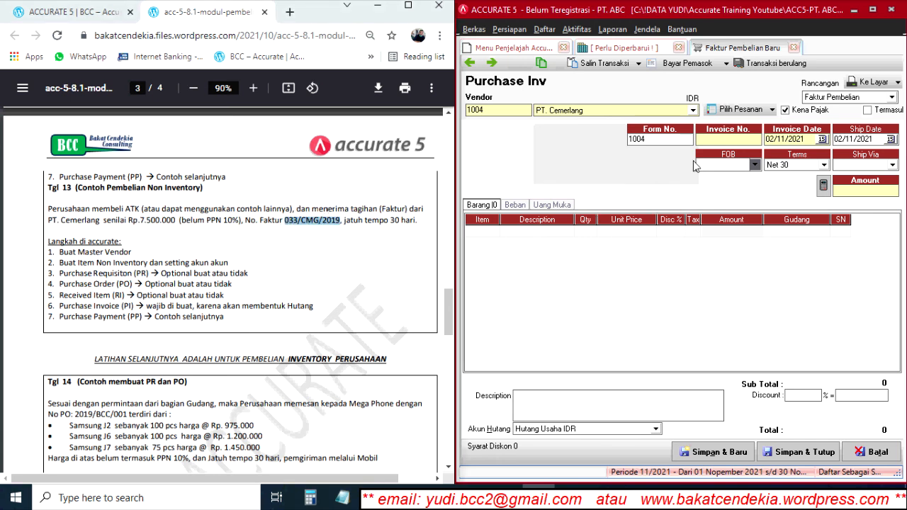
click(723, 138)
key(ctrl+v)
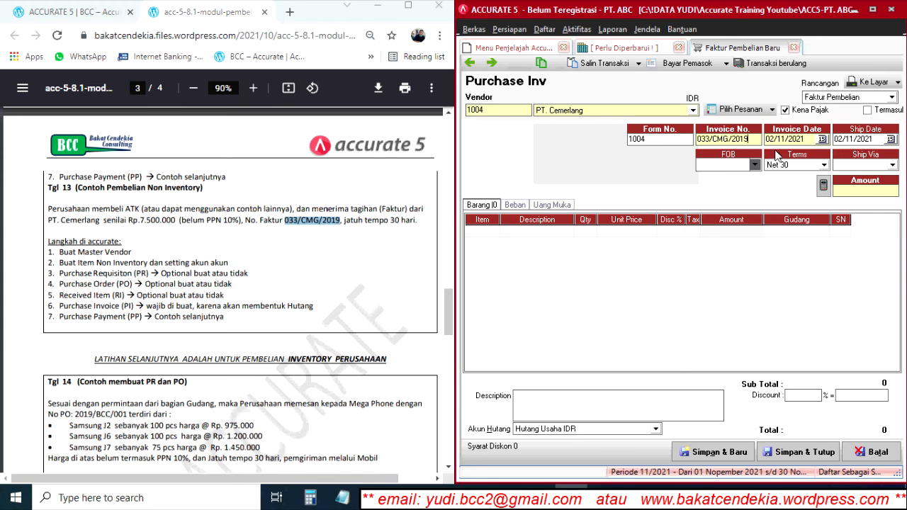
Set the invoice date and the ship date to 13/10/2021.
click(822, 139)
click(721, 153)
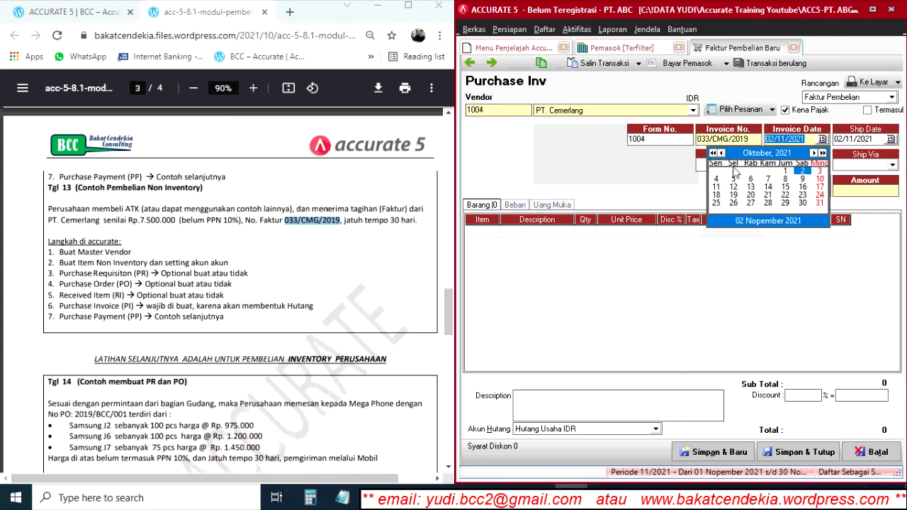
click(751, 187)
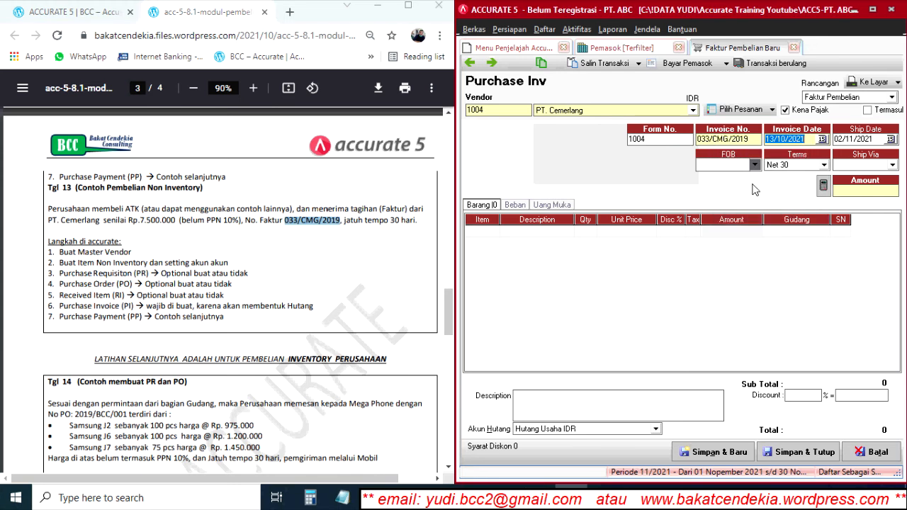
click(879, 139)
Add item Serv-004 ATK as the first item line of the purchase invoice.
click(488, 232)
click(485, 233)
click(493, 233)
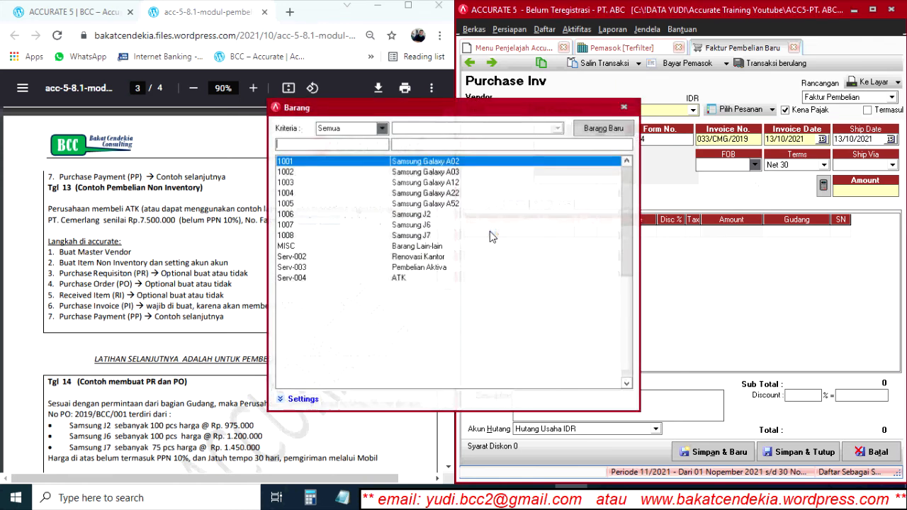
click(288, 280)
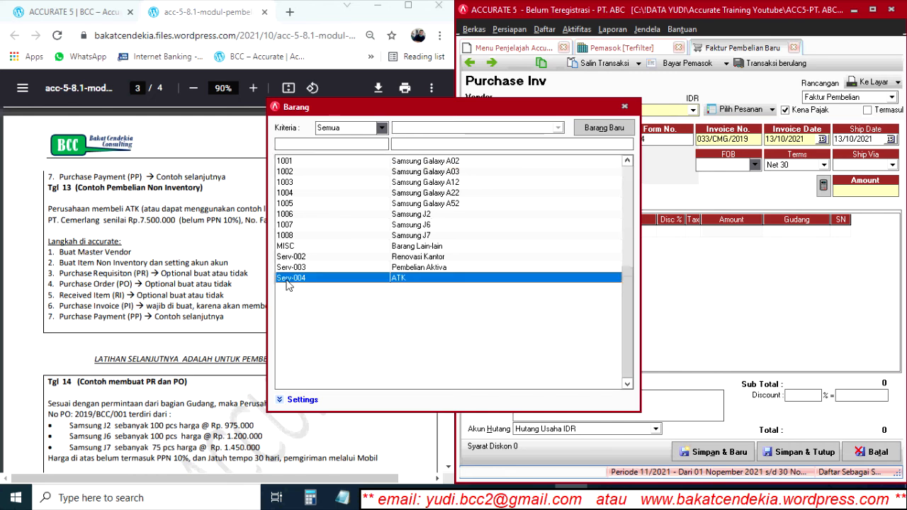
double_click(348, 280)
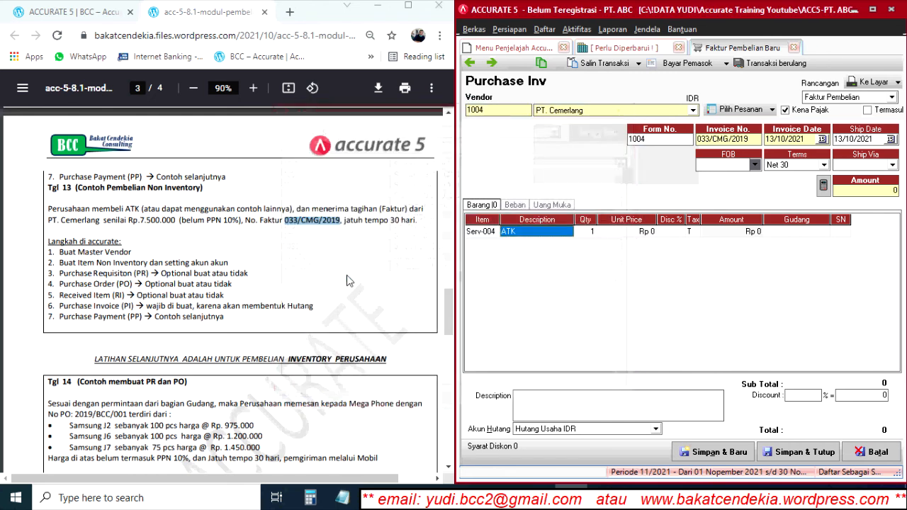
Set the unit price of the ATK line to Rp 7.500.000.
click(638, 232)
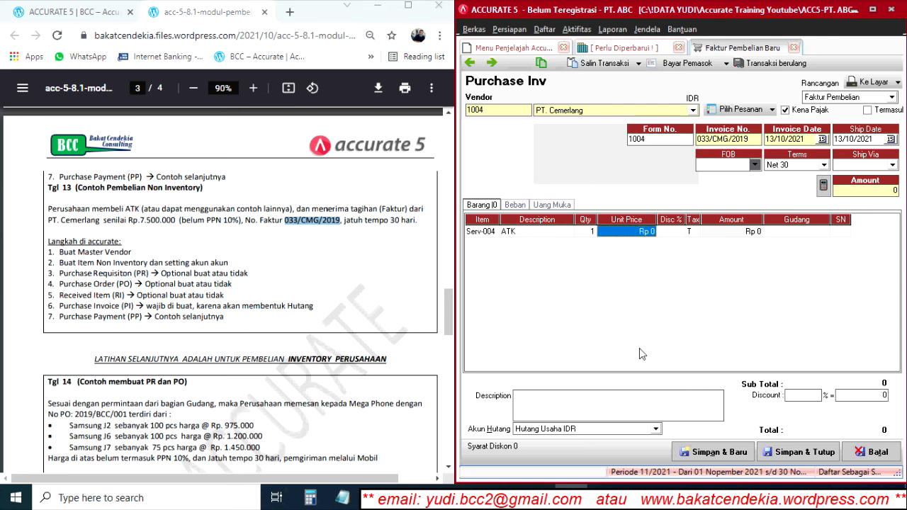
text(7.)
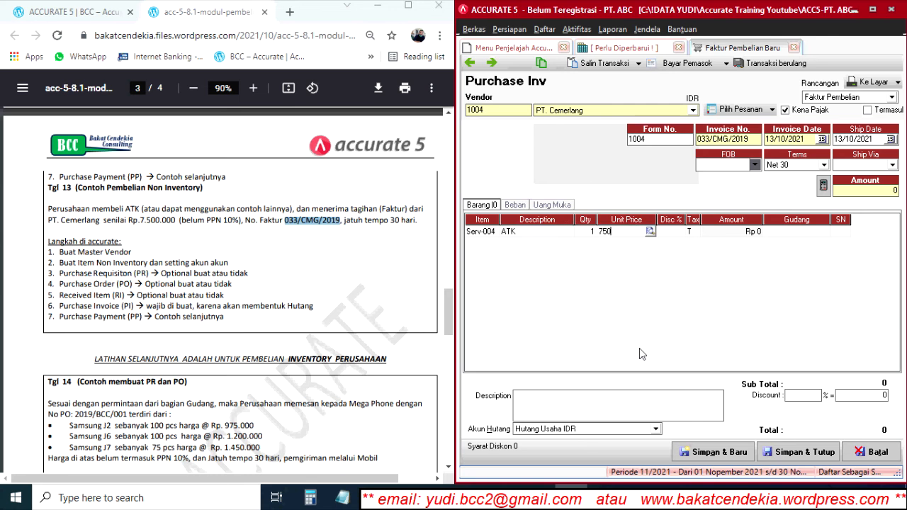
text(500.000)
key(Return)
key(Return)
key(Return)
key(Return)
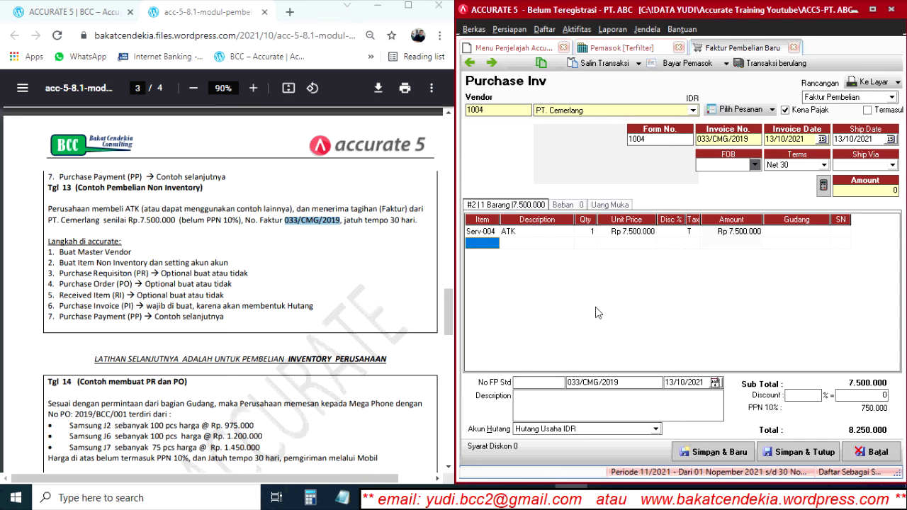
click(508, 234)
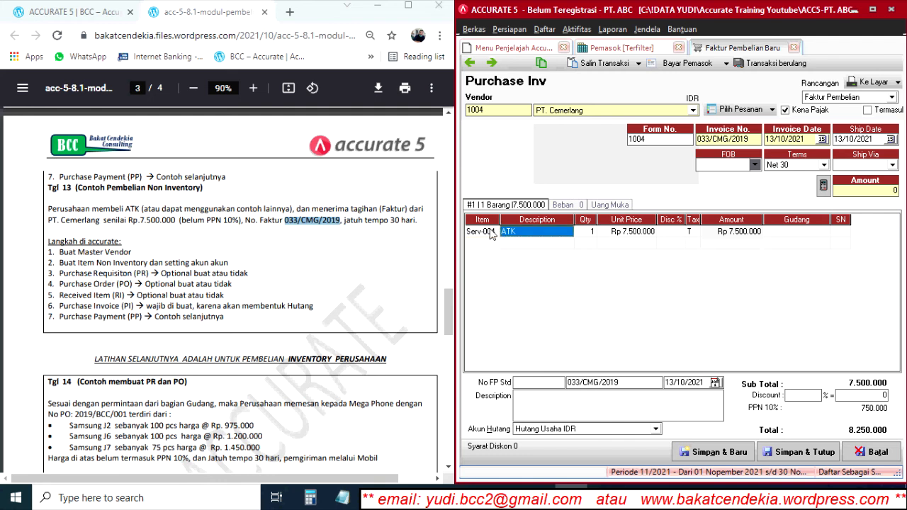
Add an expense line to the invoice for account Beban Perlengkapan Kantor with an amount of Rp 5.000.
click(567, 205)
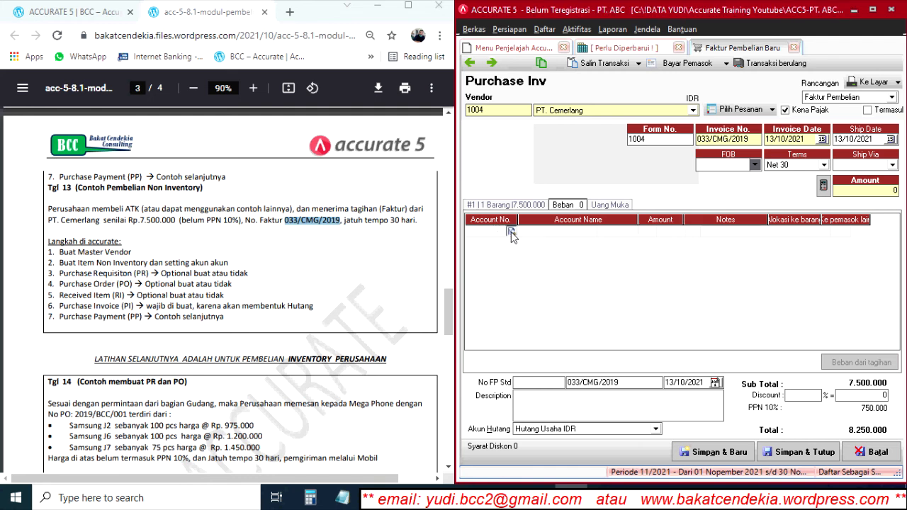
click(511, 232)
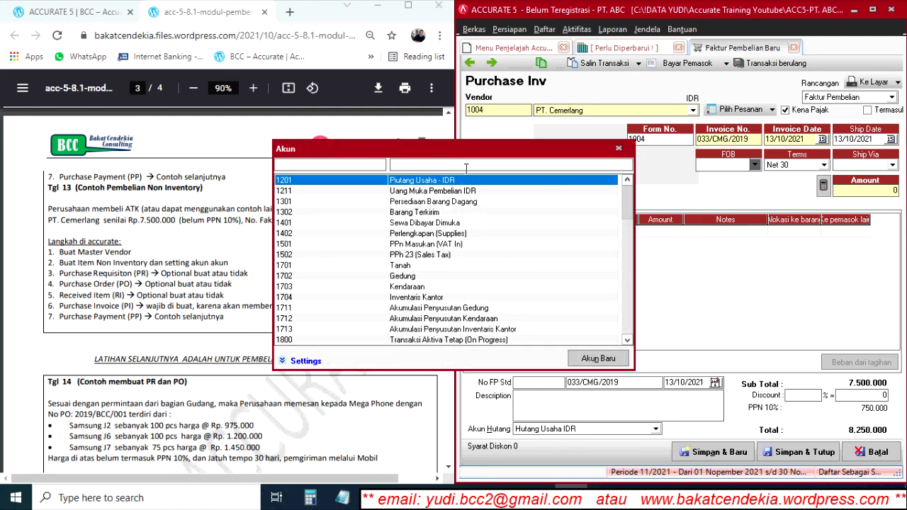
text(per)
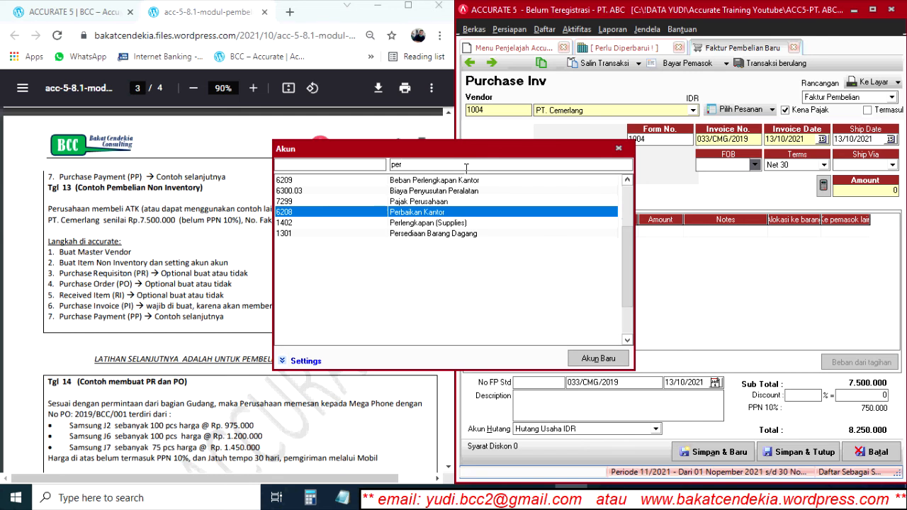
click(451, 183)
double_click(451, 182)
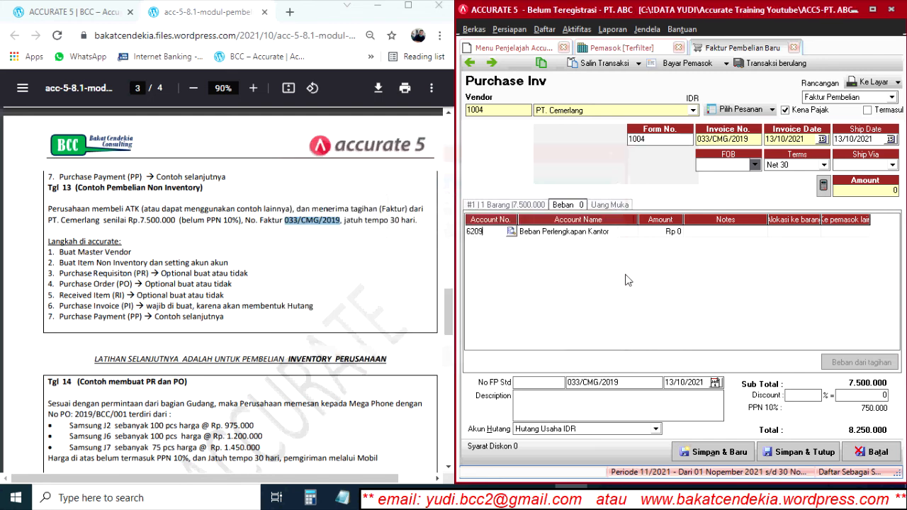
click(504, 206)
click(509, 294)
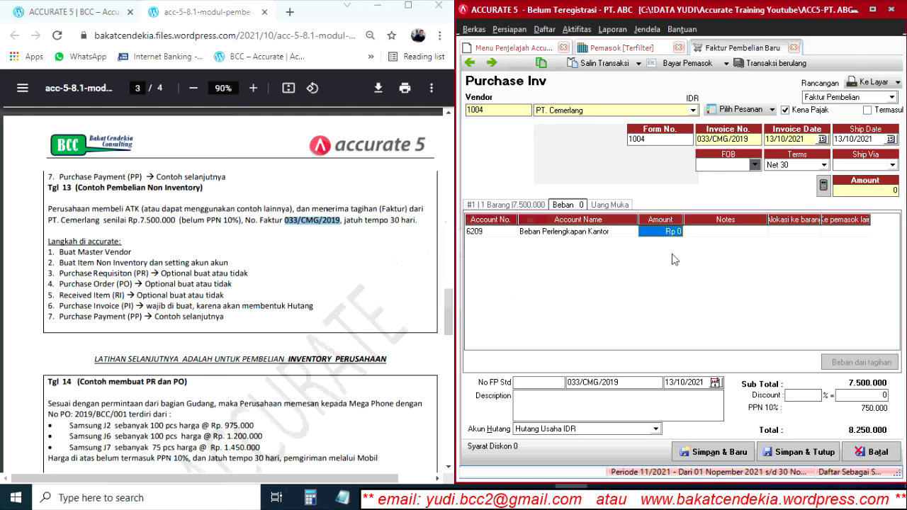
text(5000)
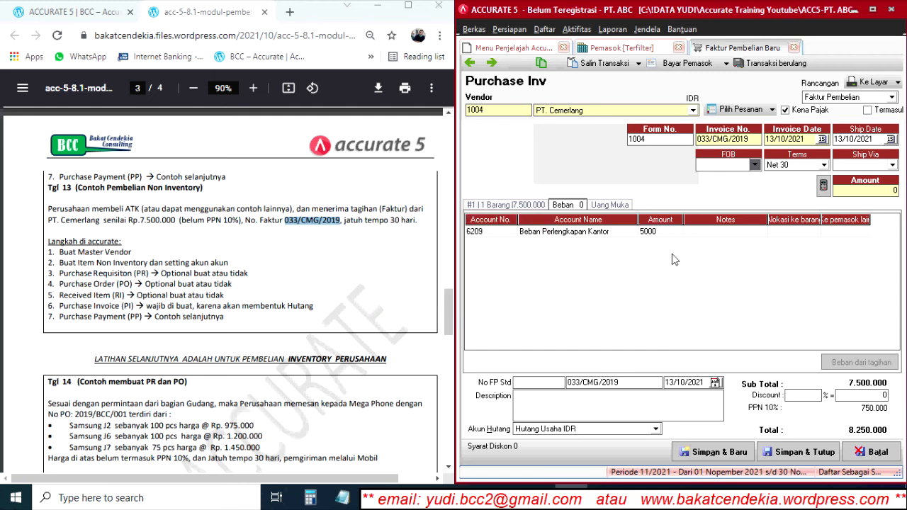
key(Tab)
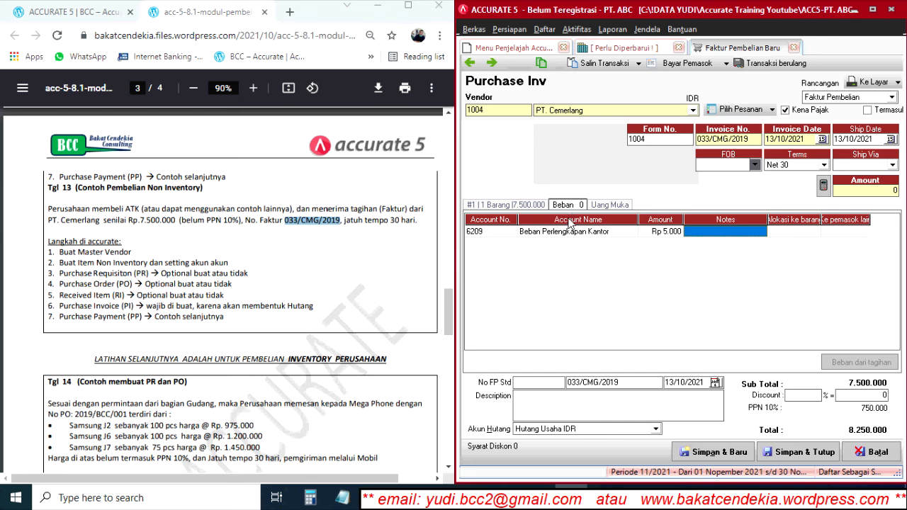
click(516, 207)
click(577, 207)
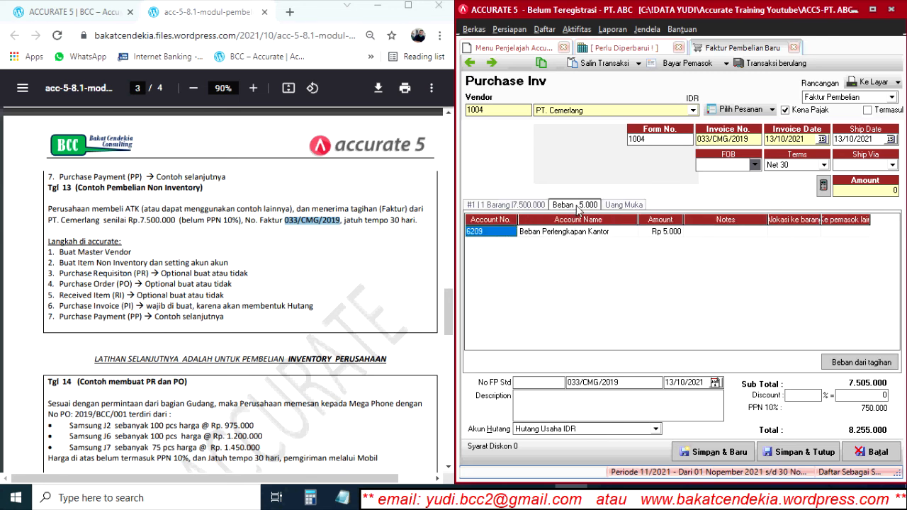
Preview the purchase invoice on screen and review its transaction journal, closing both when done.
click(873, 83)
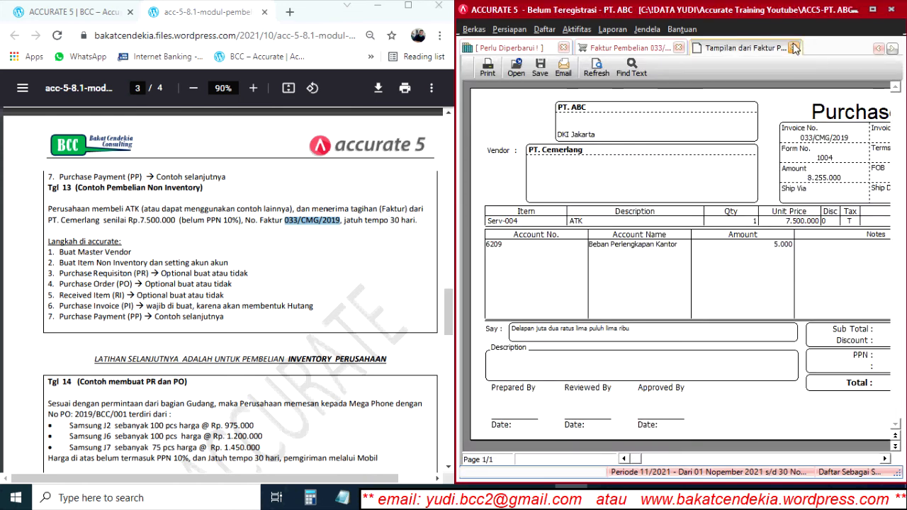
click(794, 47)
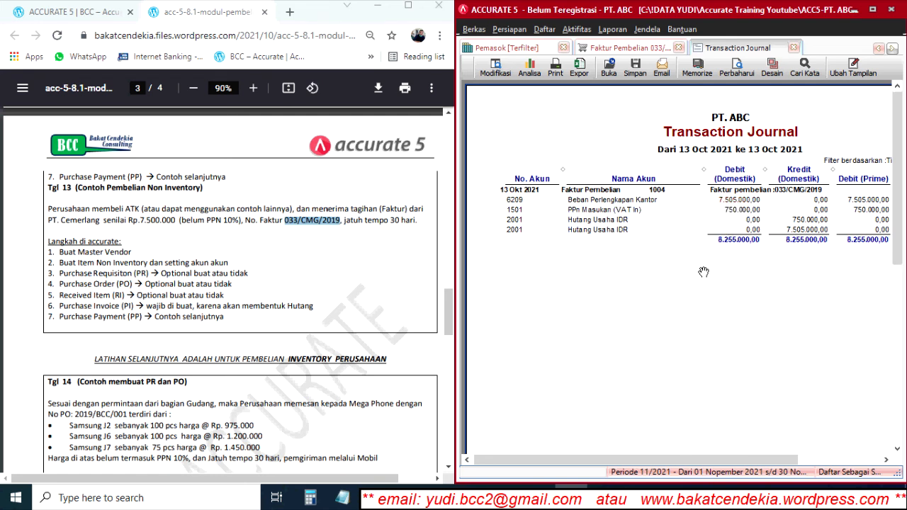
click(793, 48)
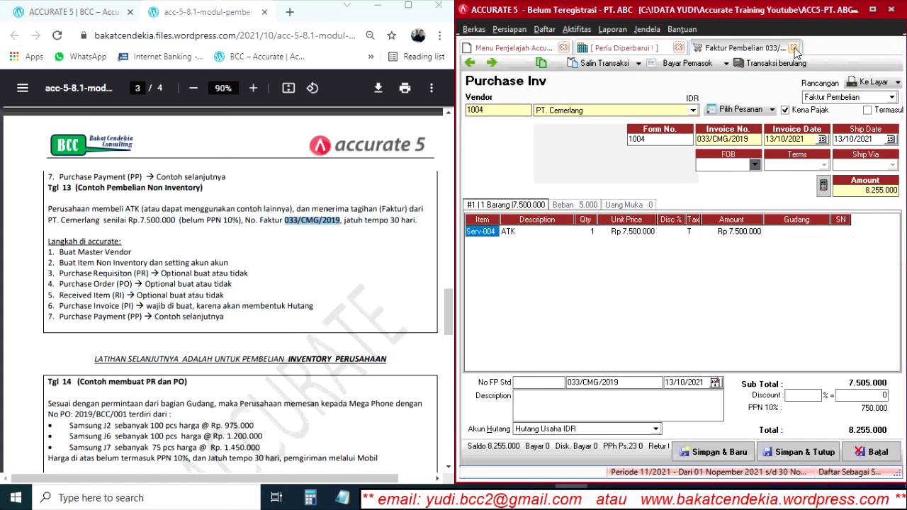
Change the account of the invoice's expense line to Beban Pengiriman.
click(570, 205)
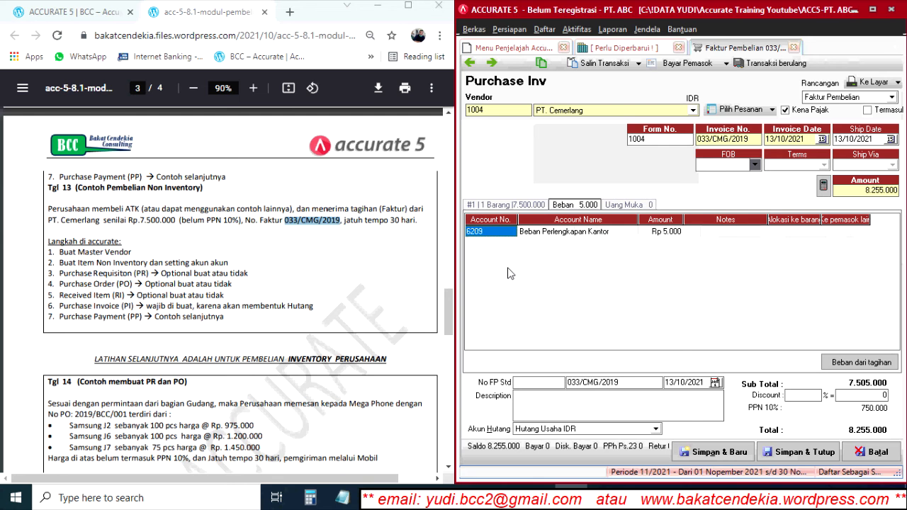
key(Down)
text(pengi)
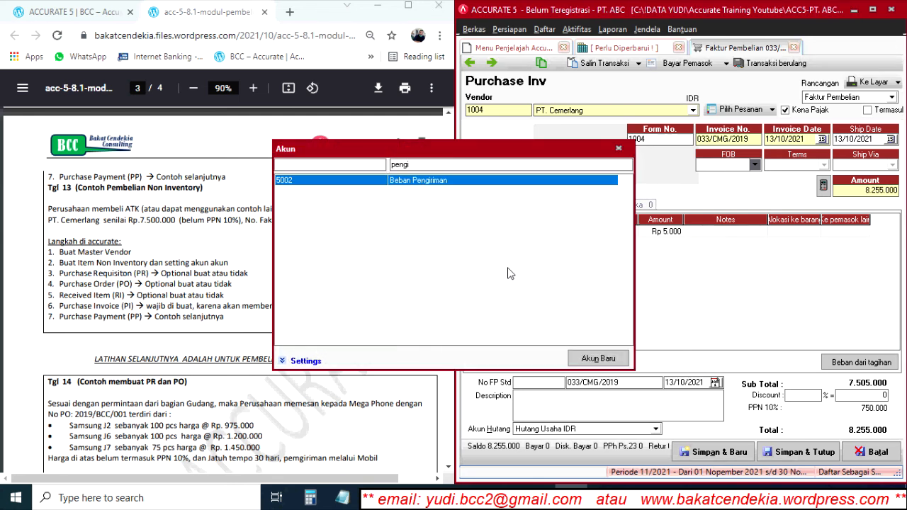
key(Return)
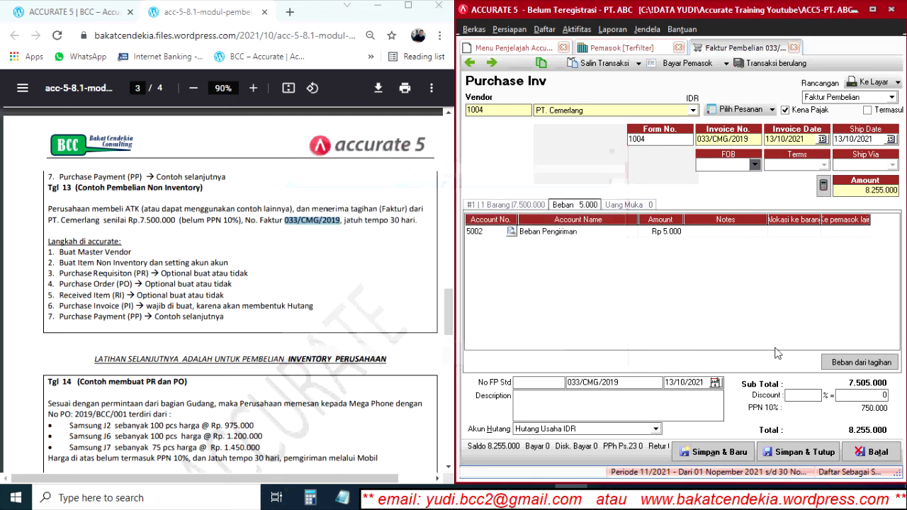
Preview the invoice with the changed expense account and check its transaction journal again, closing both views.
click(865, 83)
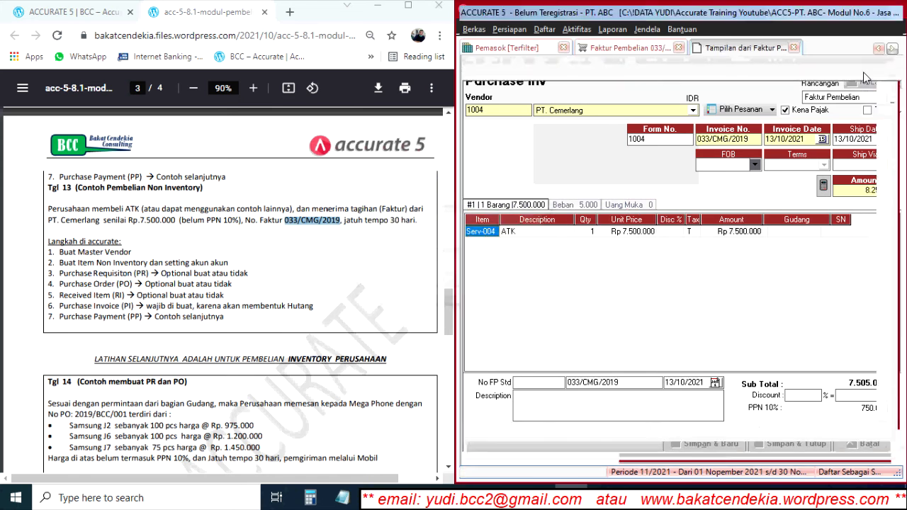
click(794, 48)
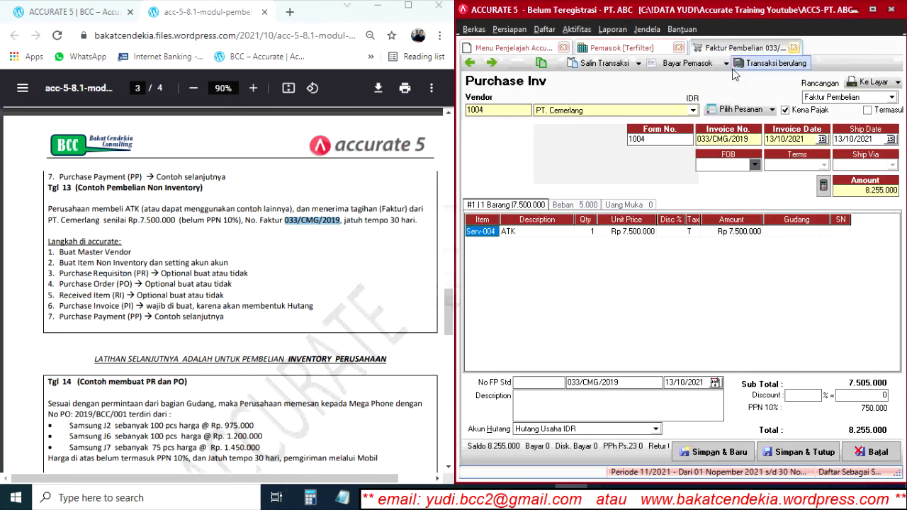
click(540, 63)
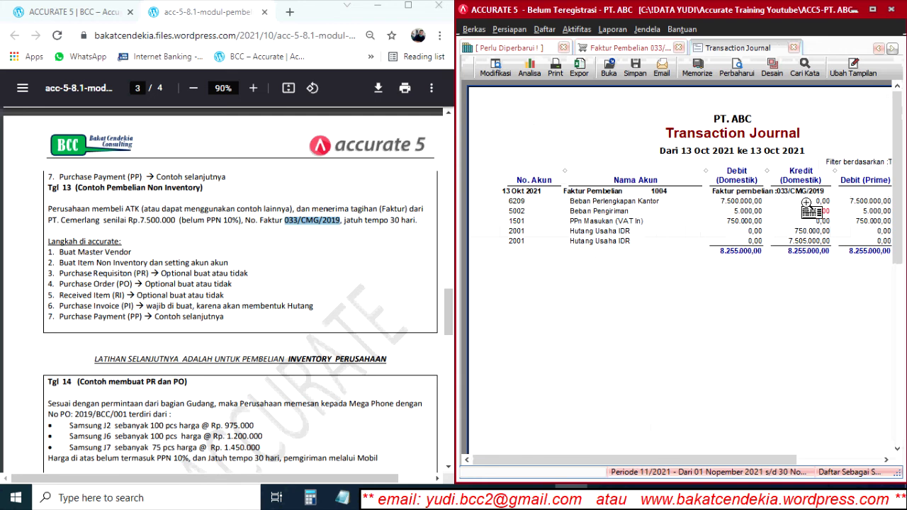
click(794, 48)
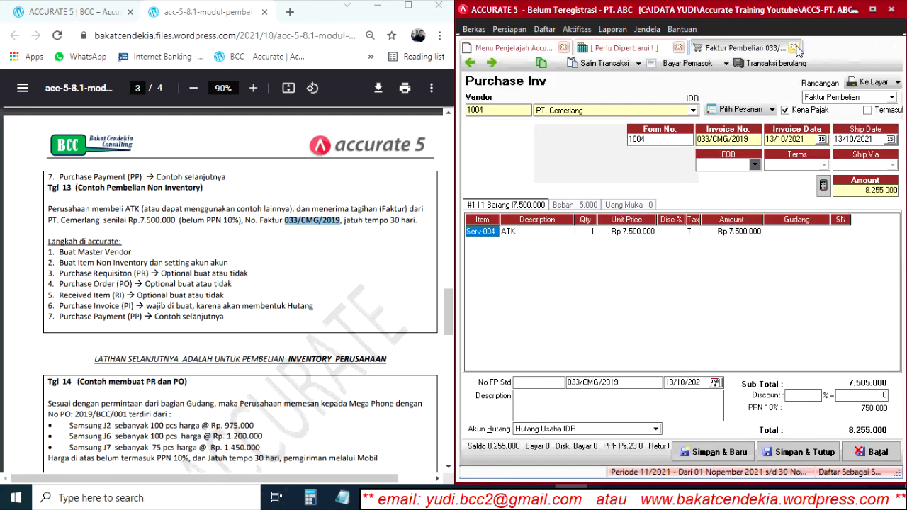
Delete the ATK item line from the PT. Cemerlang purchase invoice.
right_click(486, 234)
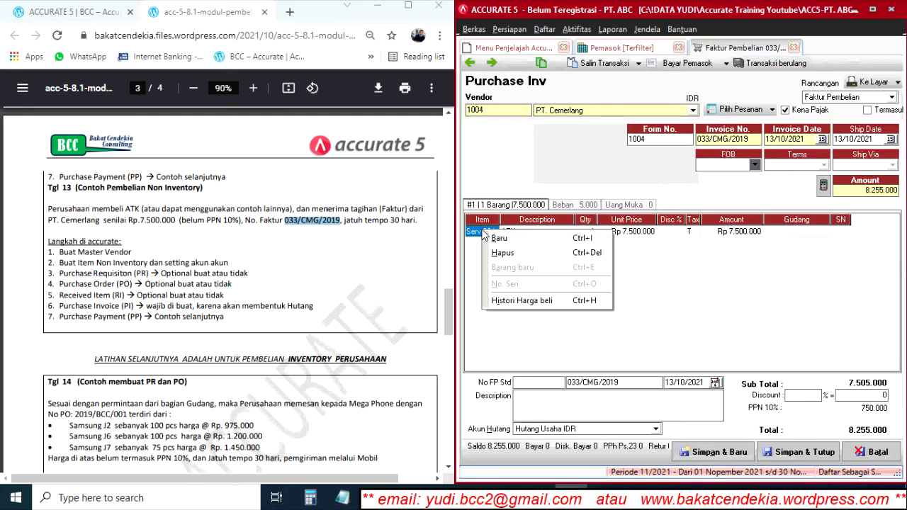
click(514, 251)
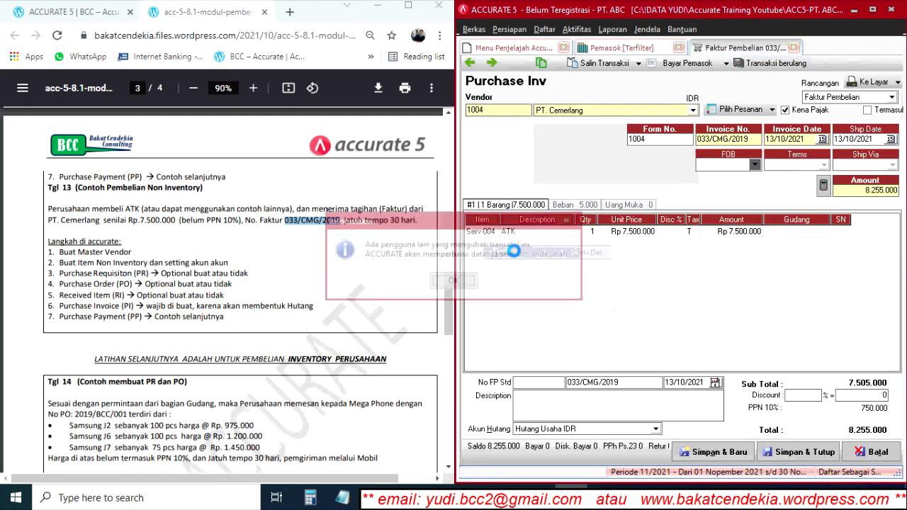
click(469, 283)
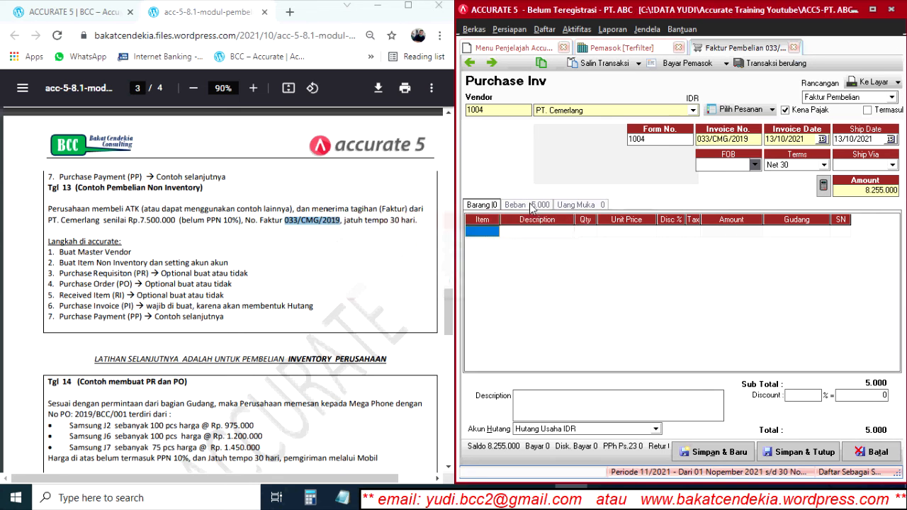
Add item Serv-004 ATK to the purchase invoice again with a unit price of Rp 7.500.000.
double_click(489, 236)
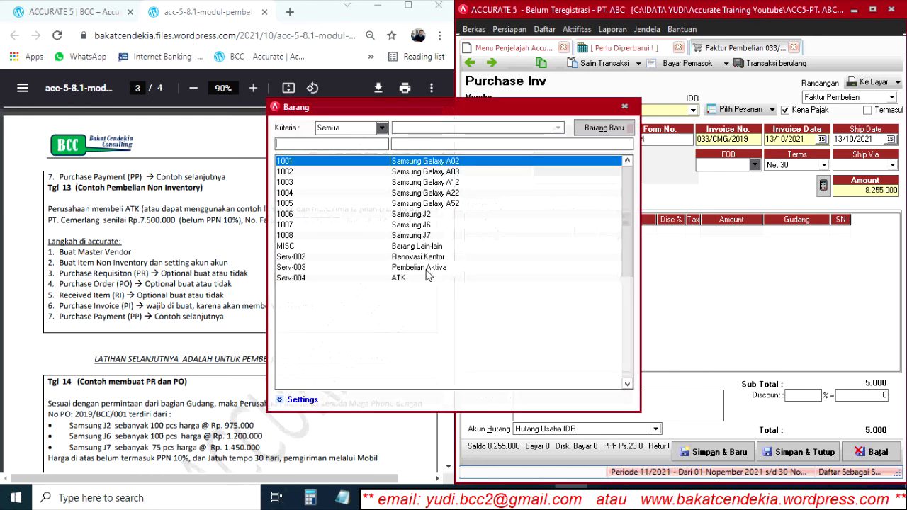
click(417, 279)
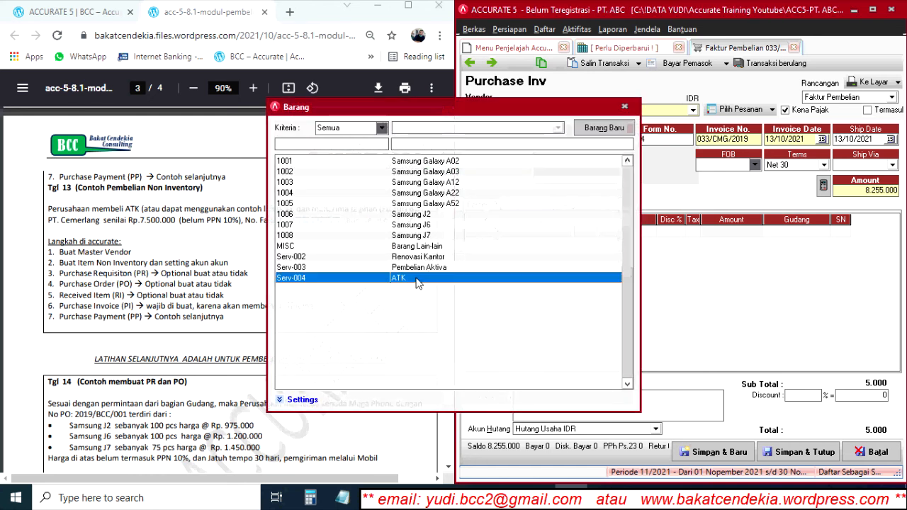
double_click(417, 279)
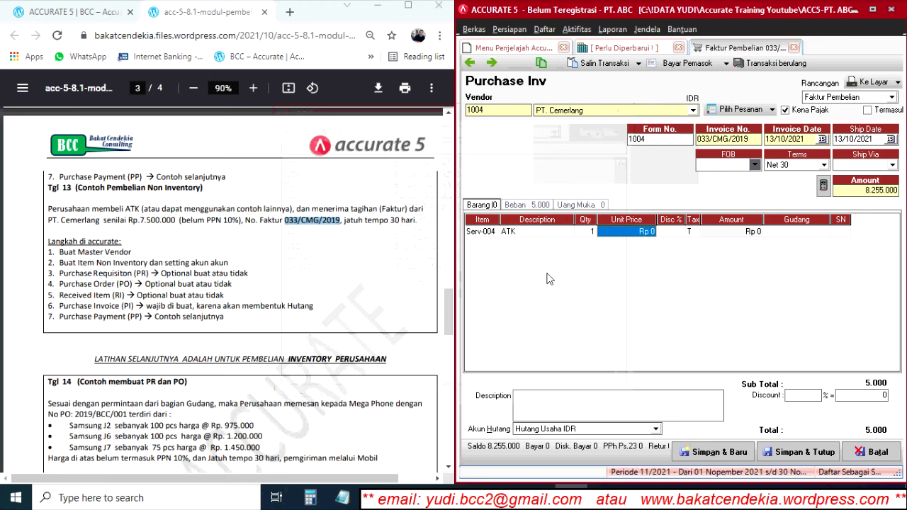
text(7.)
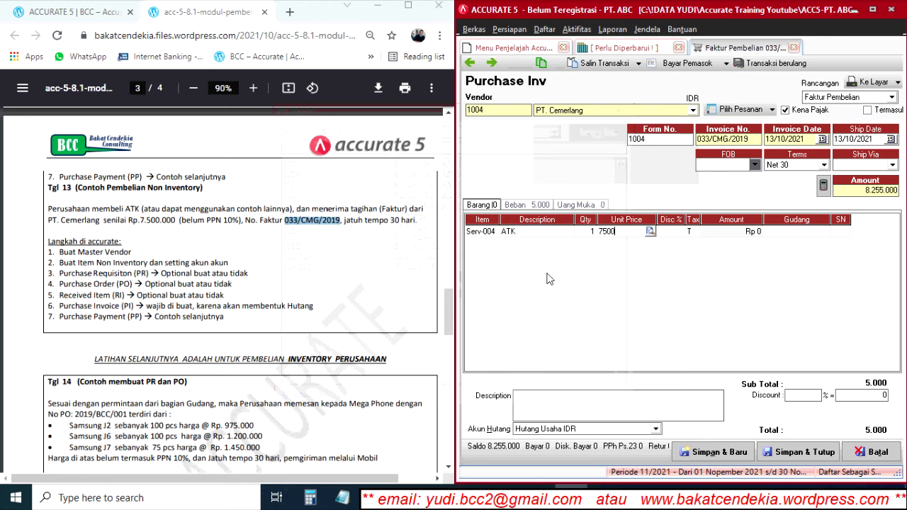
text(500.000)
key(Return)
key(Return)
key(Return)
key(Return)
key(Return)
key(Return)
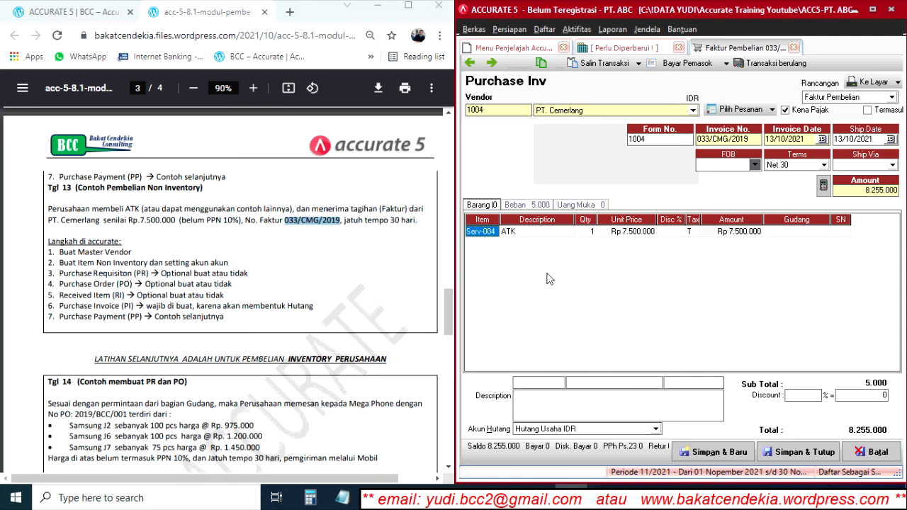
Delete the Beban Pengiriman expense line from the invoice, then save and close the invoice.
click(574, 204)
click(547, 232)
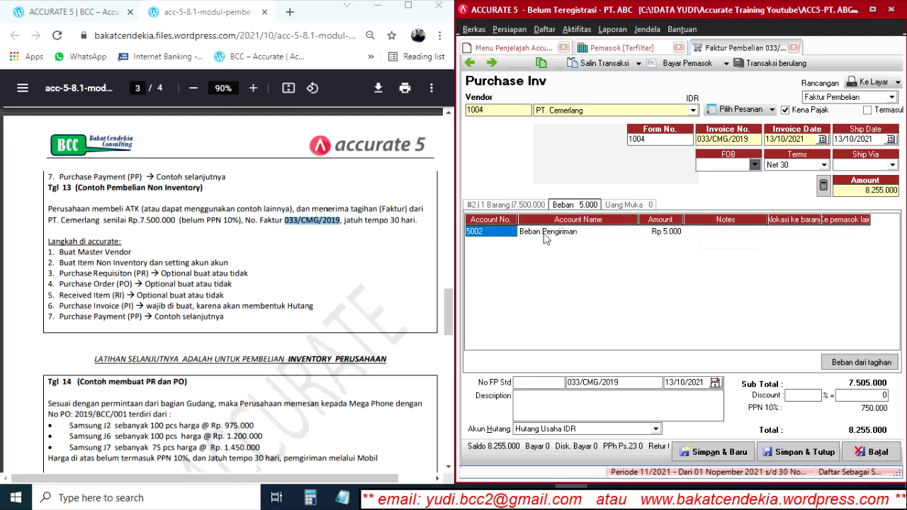
right_click(545, 236)
click(593, 256)
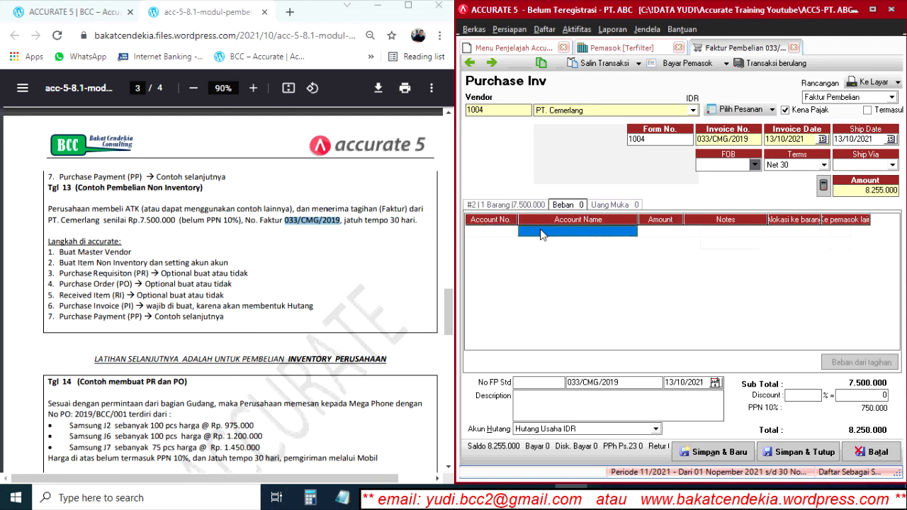
click(508, 207)
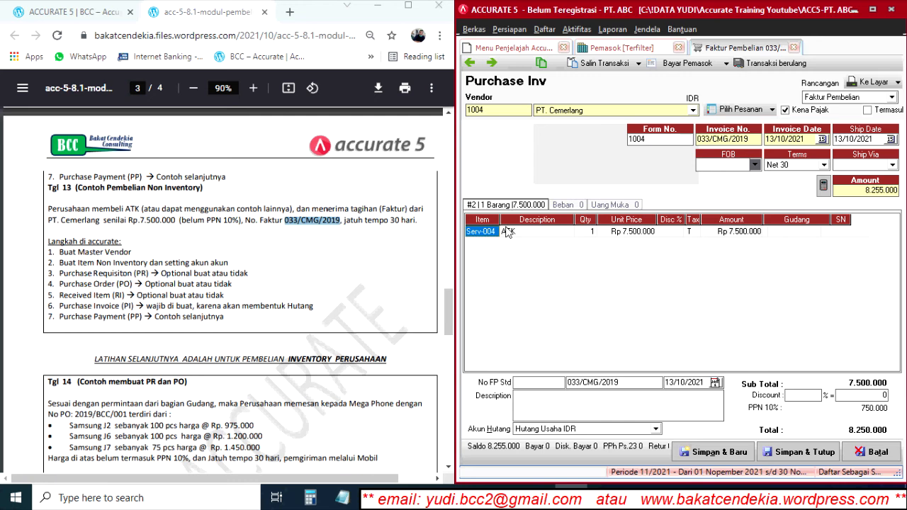
click(804, 451)
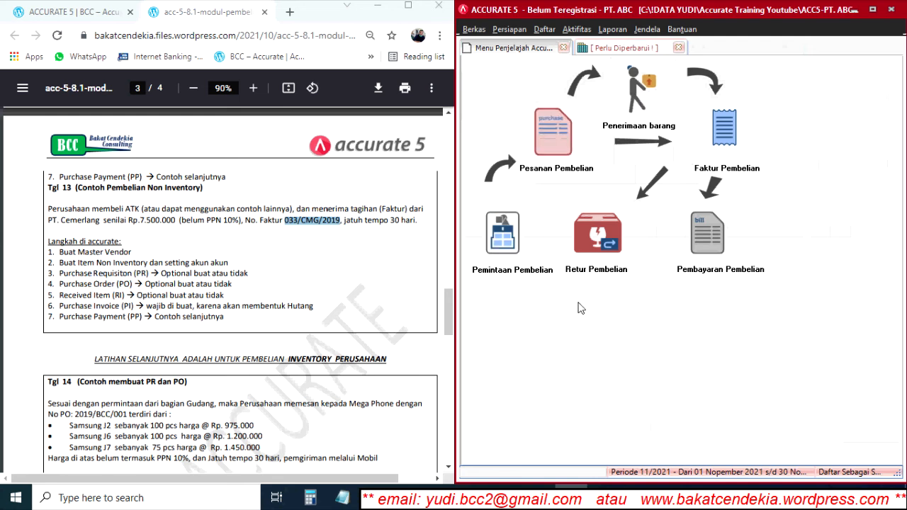
Review the Tgl 11 to Tgl 13 service and non-inventory purchase exercises in the PDF module.
scroll(305, 252, up, 3)
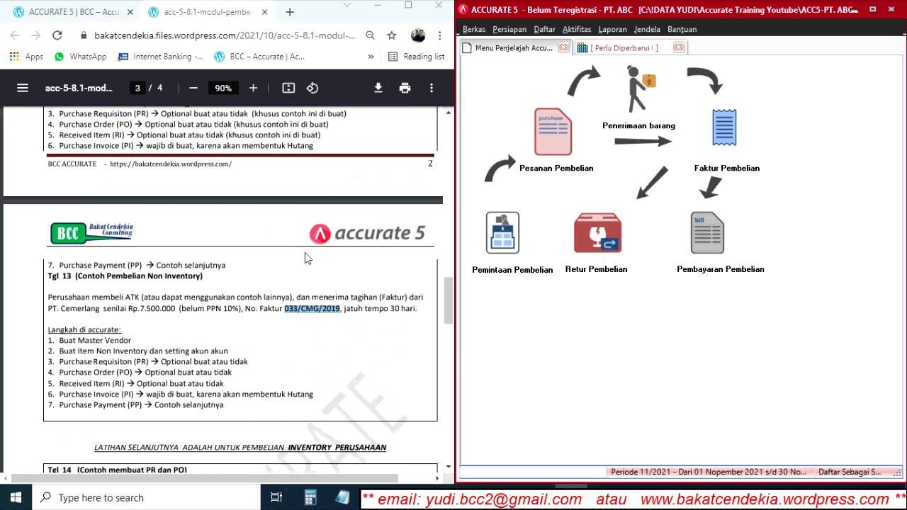
drag(141, 276, 198, 283)
scroll(304, 318, up, 4)
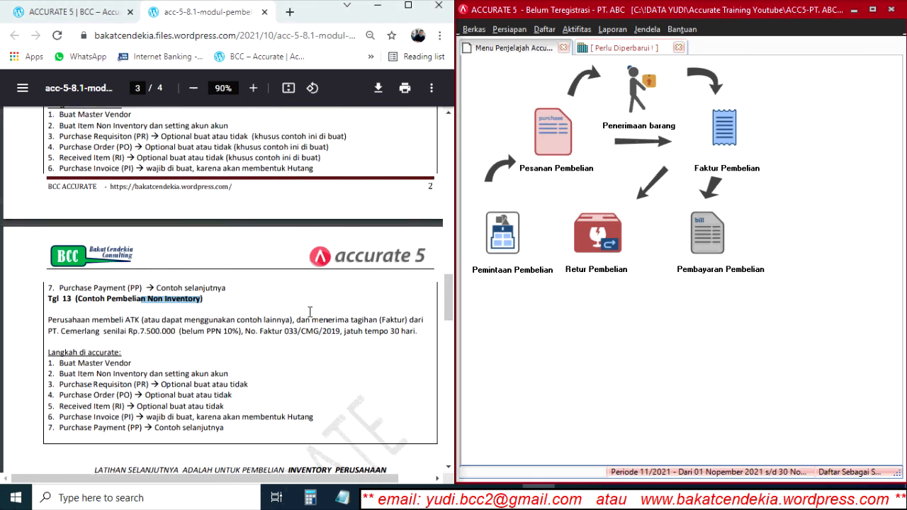
scroll(312, 314, up, 4)
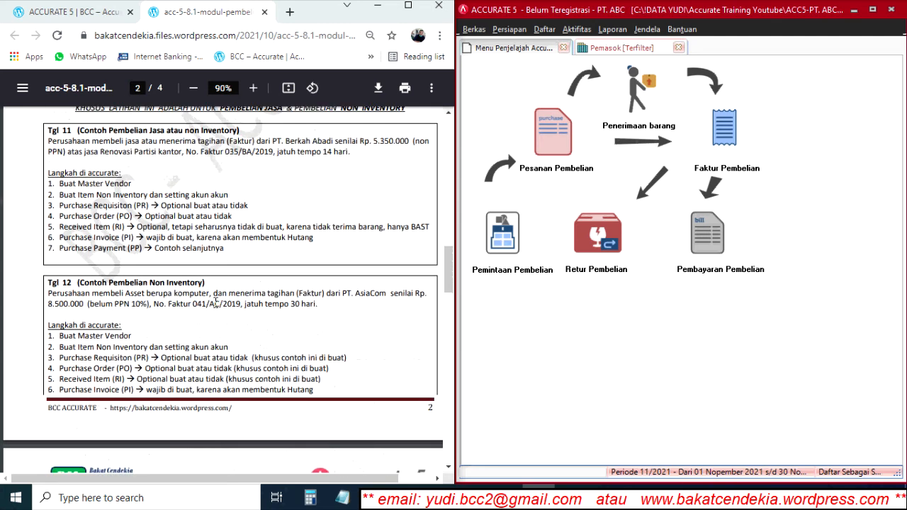
scroll(216, 312, down, 1)
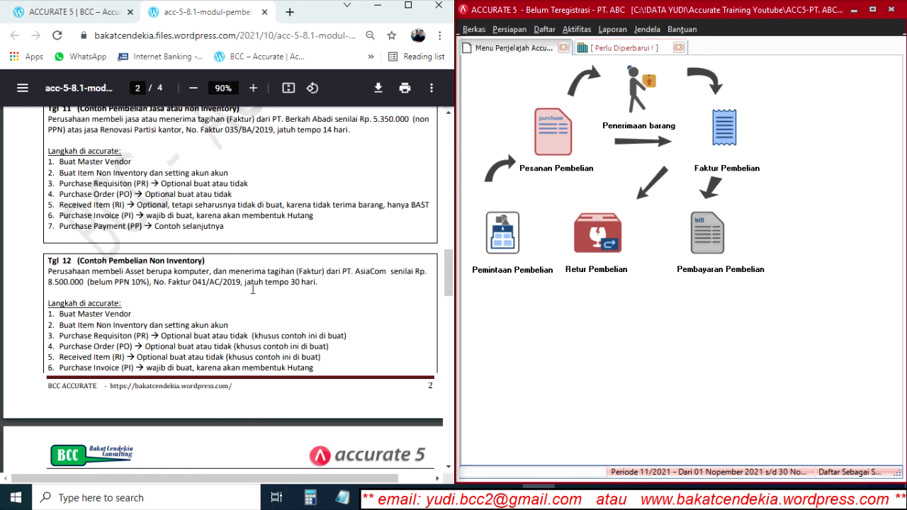
scroll(247, 281, down, 3)
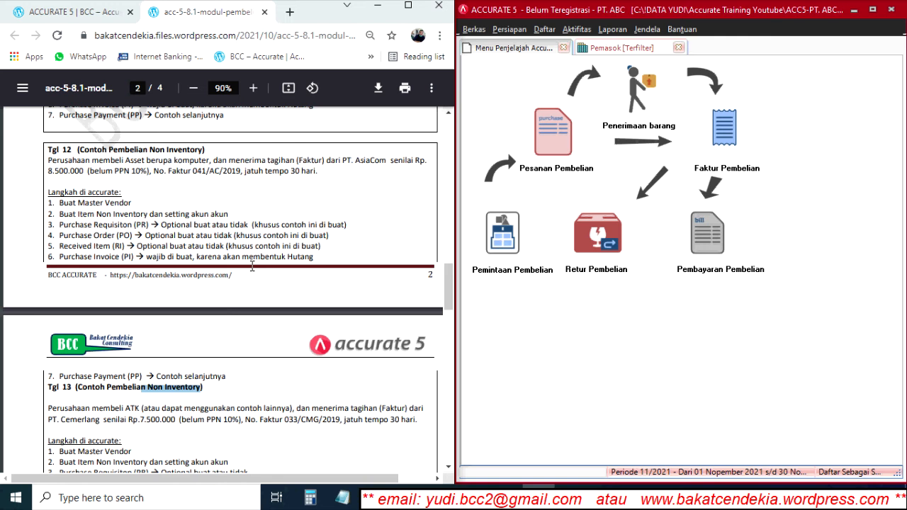
Read the Tgl 14 PR and PO exercise in the PDF, including its ordered items and work steps.
scroll(252, 265, down, 5)
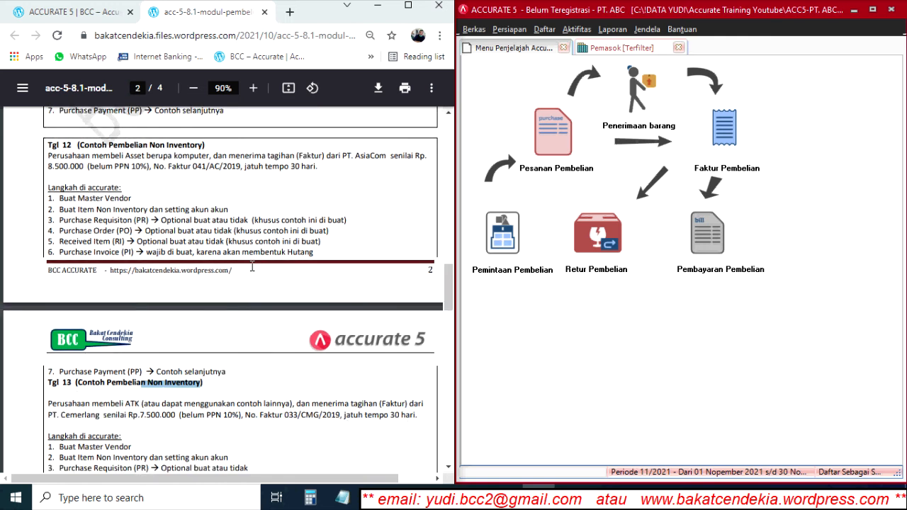
scroll(253, 260, down, 3)
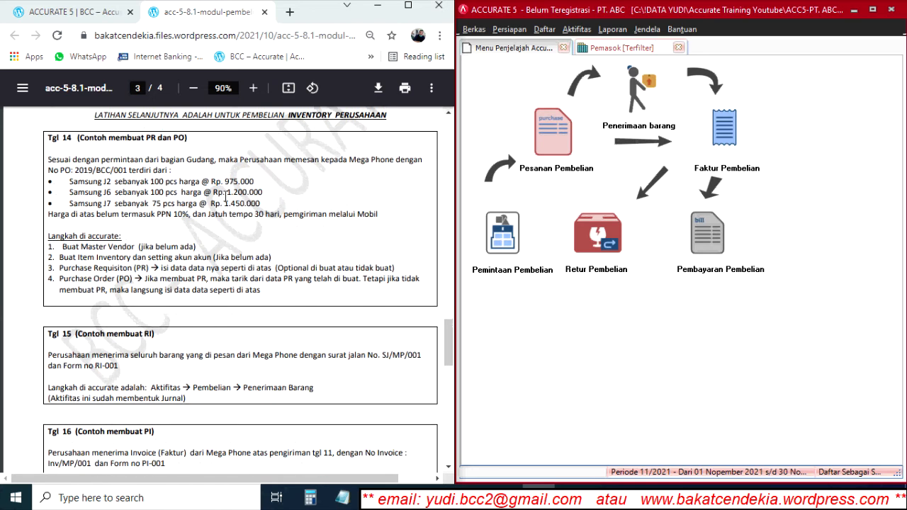
scroll(268, 161, up, 1)
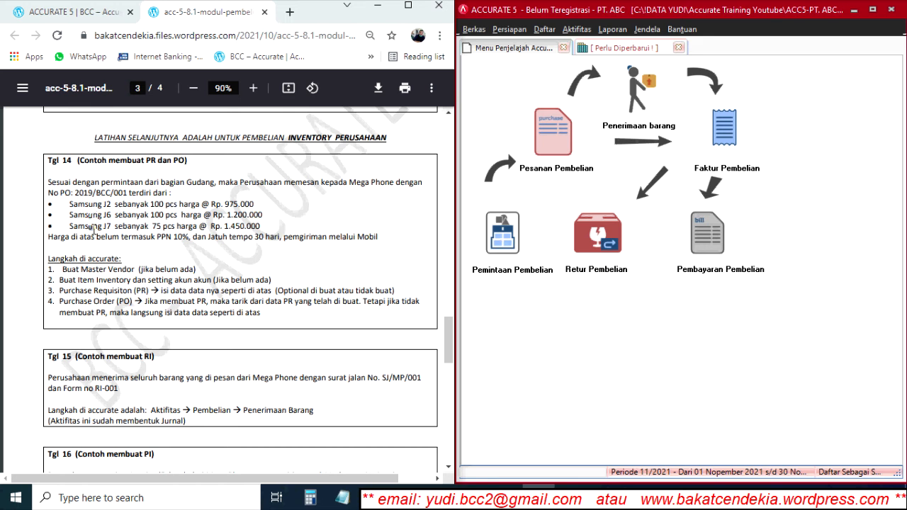
drag(63, 270, 190, 269)
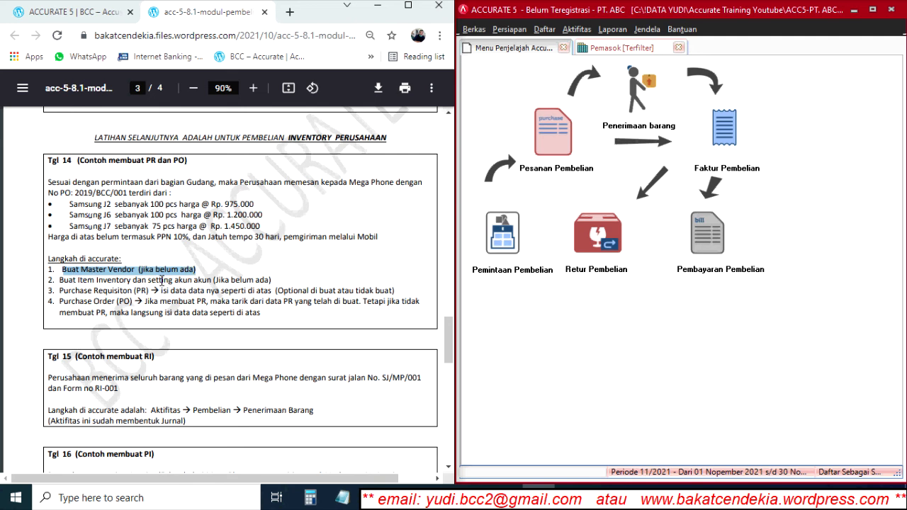
click(259, 280)
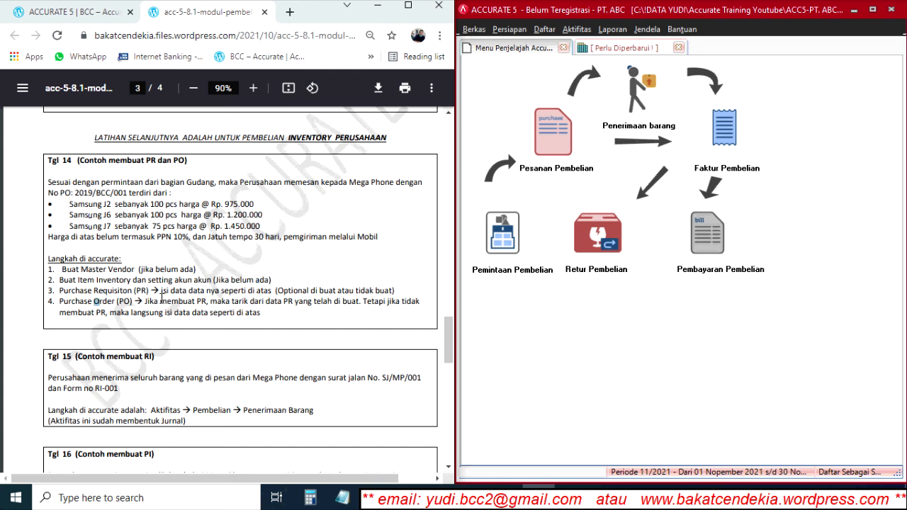
scroll(161, 298, down, 1)
scroll(162, 298, up, 1)
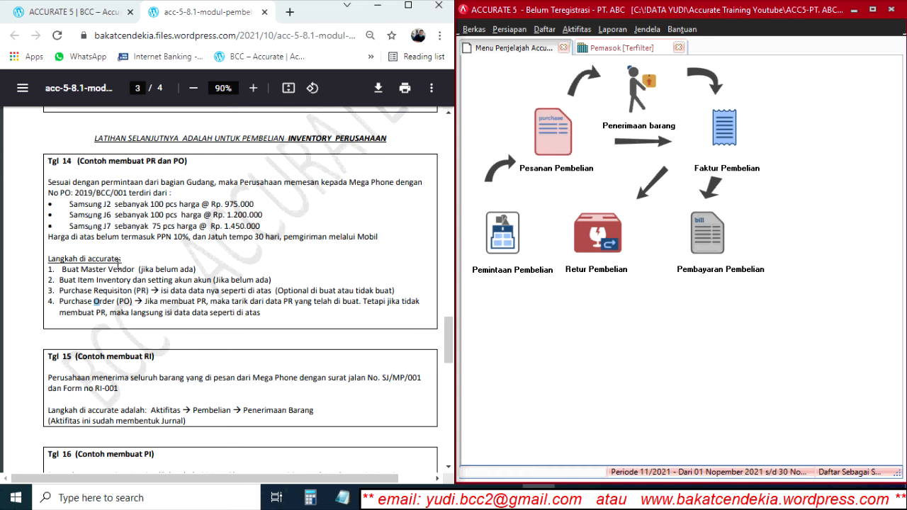
Check in the vendor list that Mega Phone exists, view its record, and close it without changes.
click(544, 29)
click(584, 152)
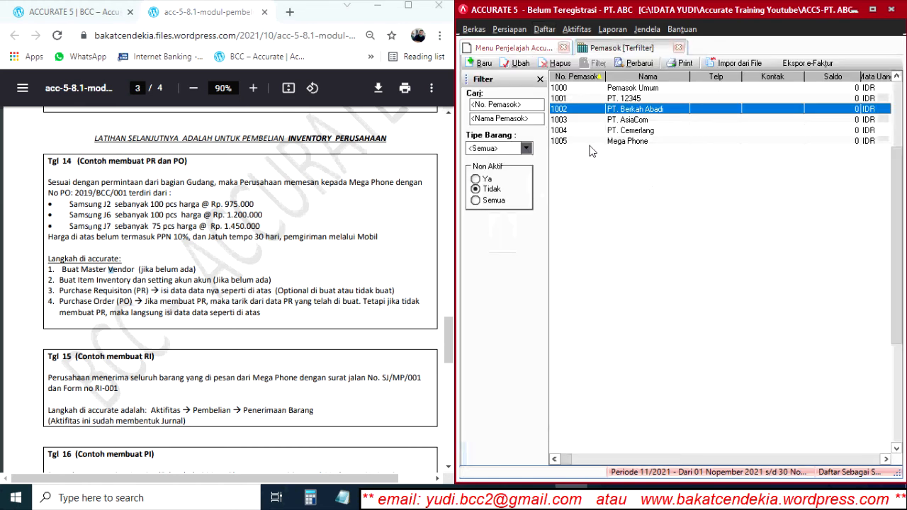
click(633, 141)
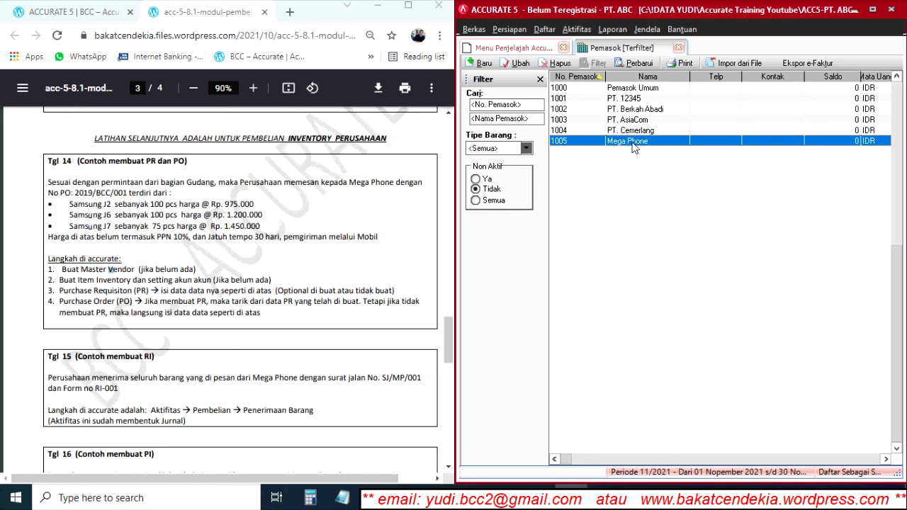
double_click(633, 141)
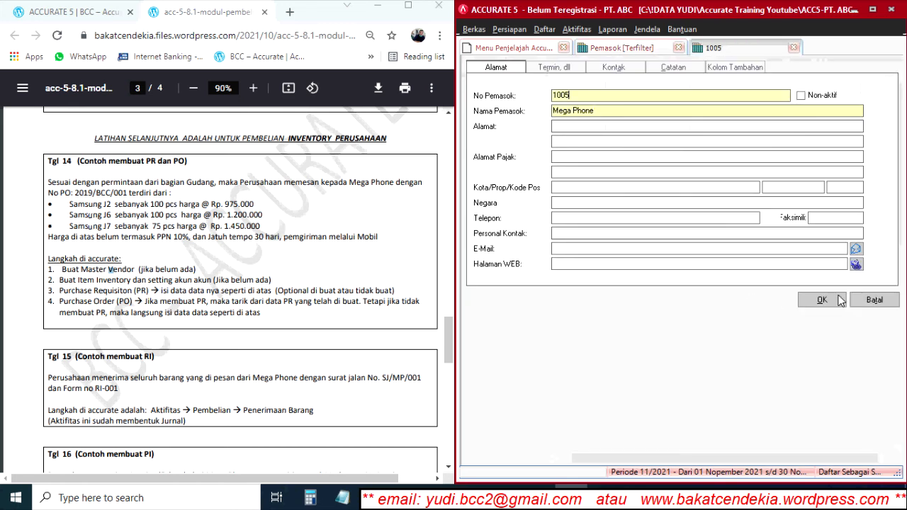
click(876, 300)
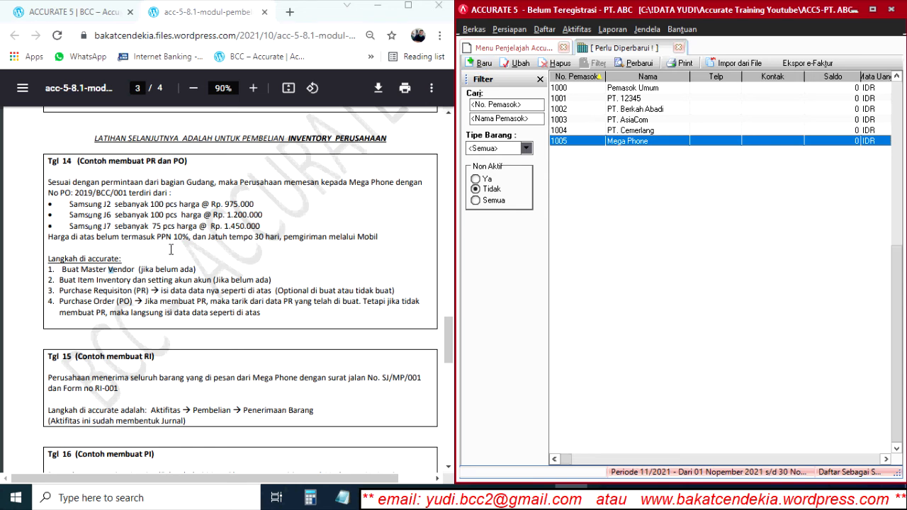
Open the item list and turn off the filter that hides items with zero quantity.
click(544, 29)
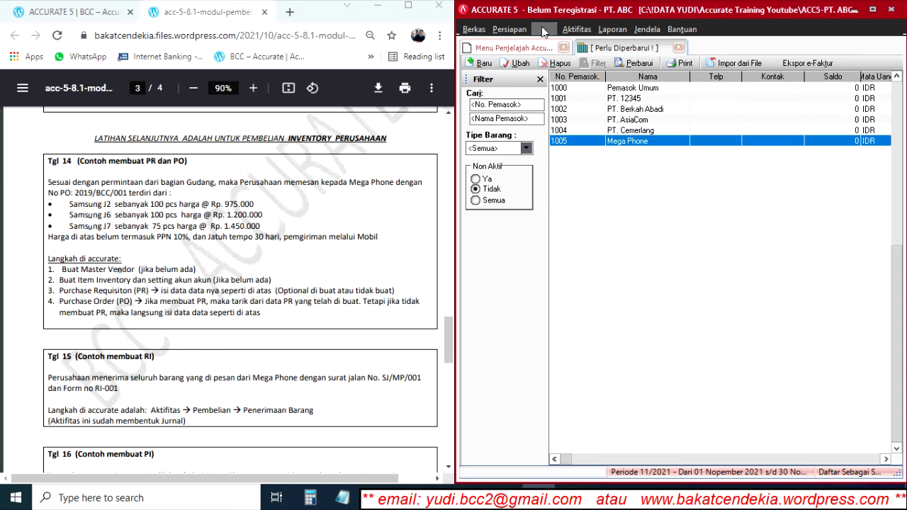
click(583, 182)
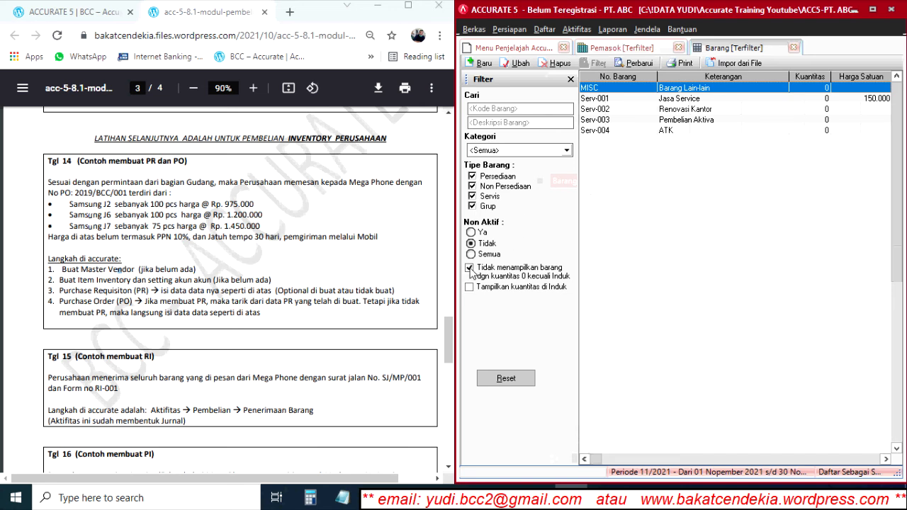
click(469, 269)
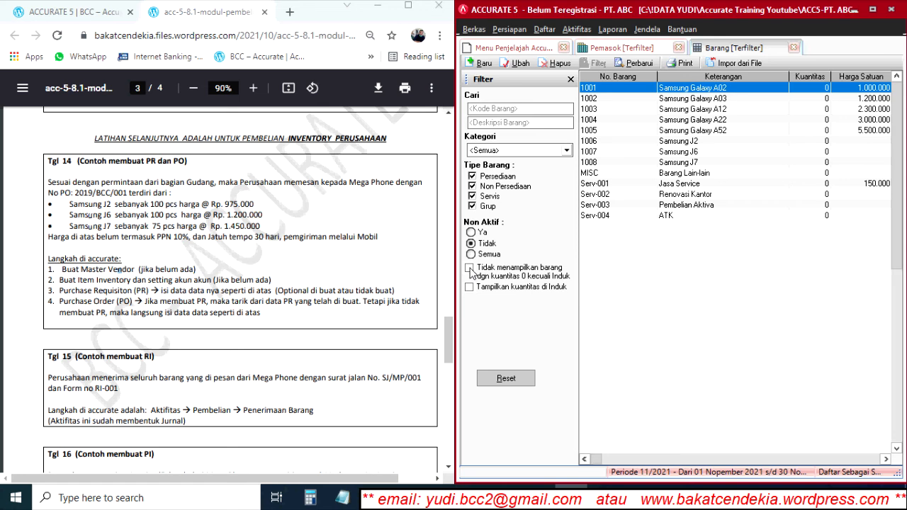
View the Samsung J2 item record's general, sales/purchase, account, inventory control and other details, and close it without changes.
click(678, 143)
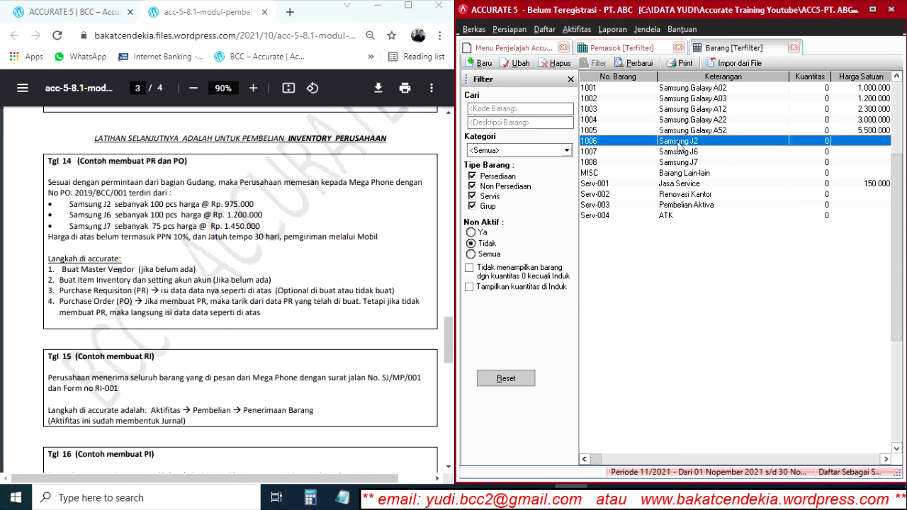
double_click(678, 144)
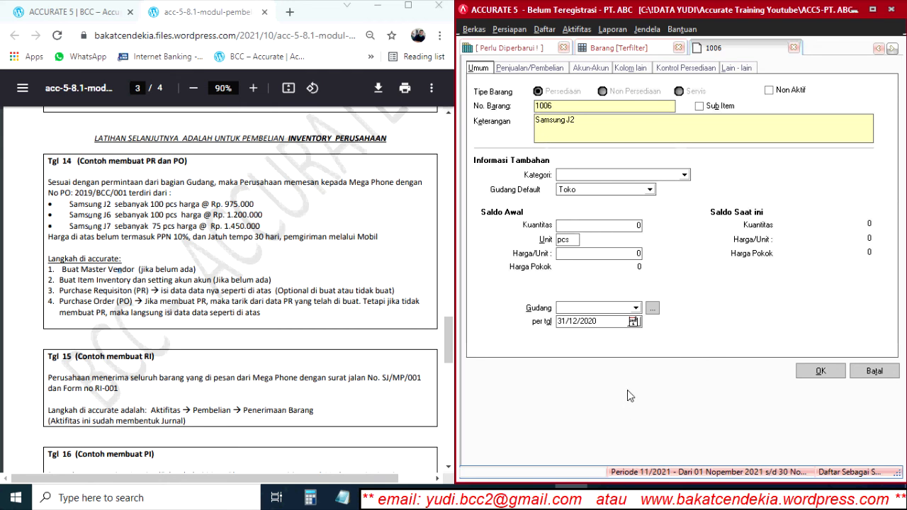
click(535, 68)
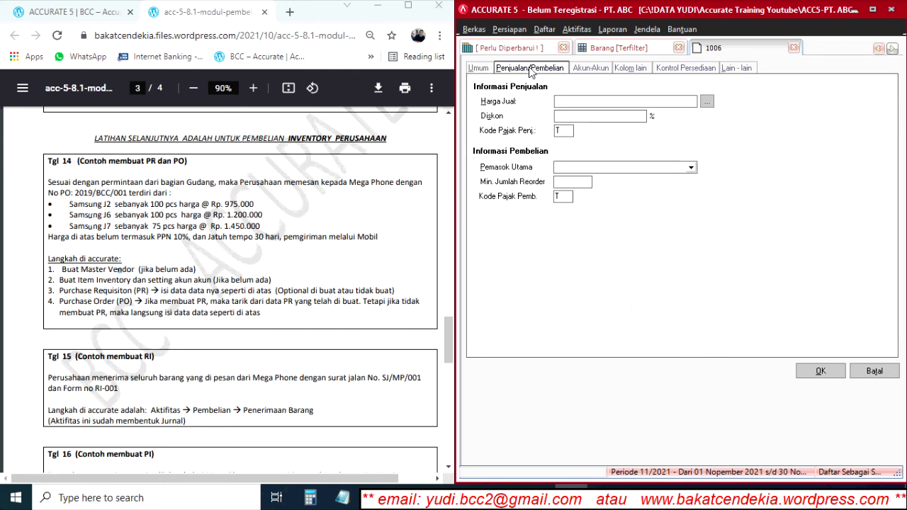
click(590, 69)
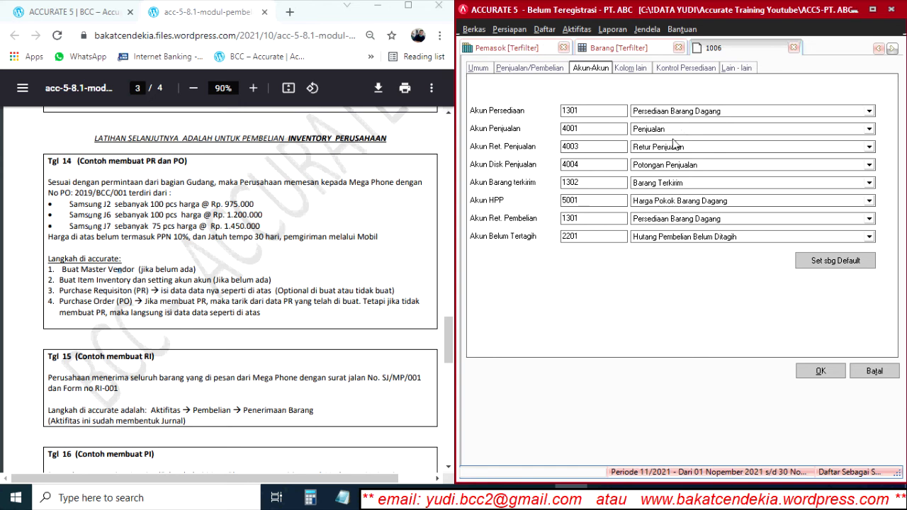
click(631, 69)
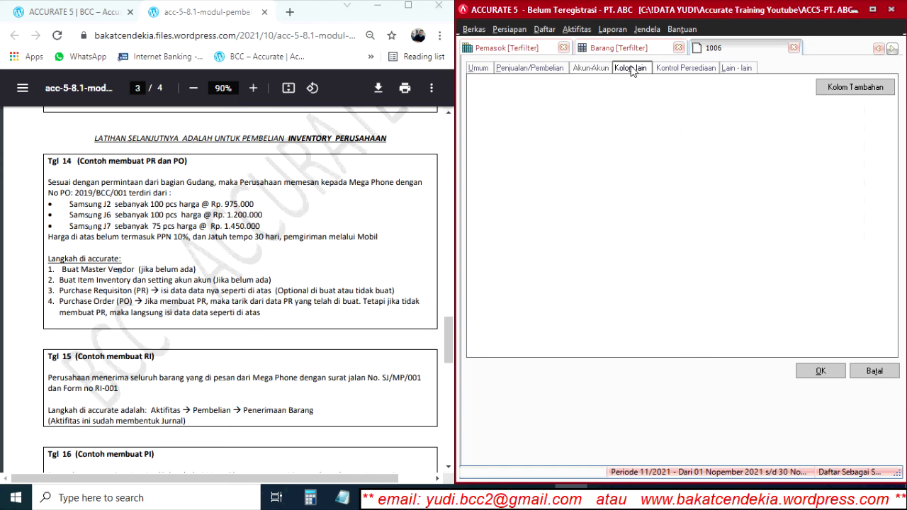
click(685, 69)
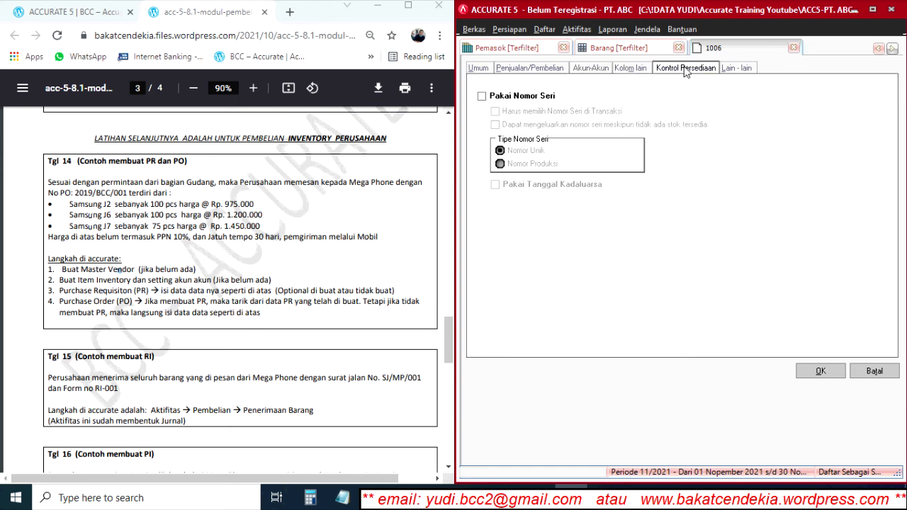
click(736, 68)
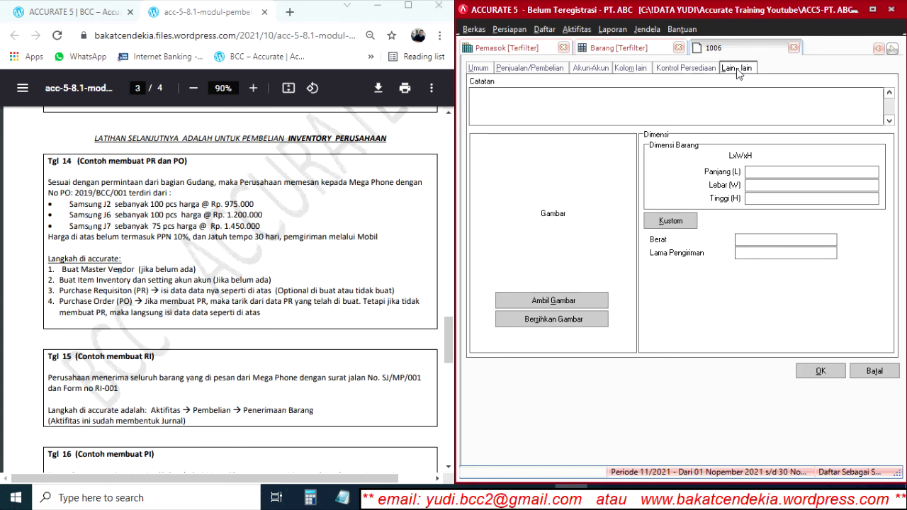
click(477, 69)
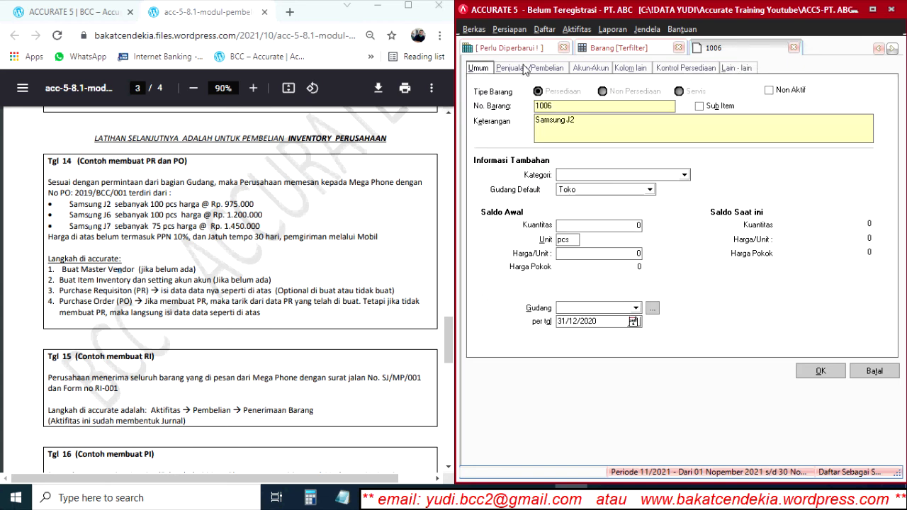
click(525, 68)
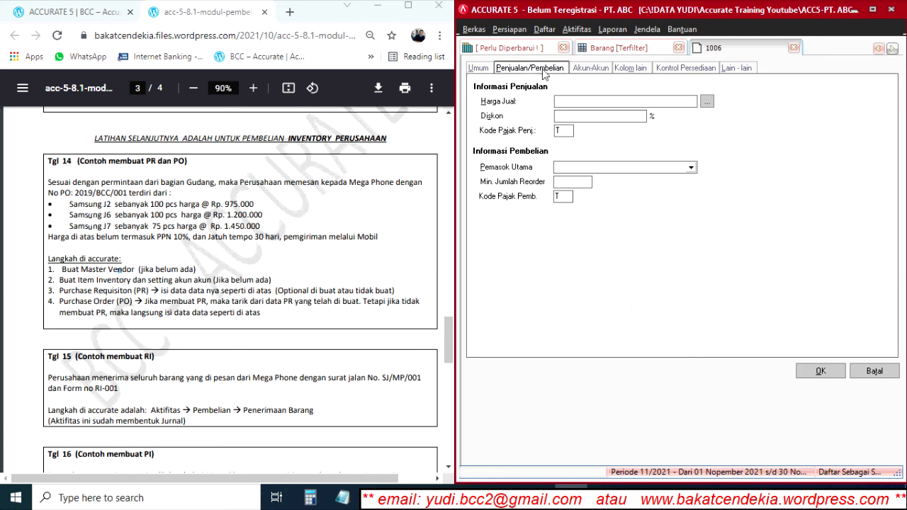
click(584, 68)
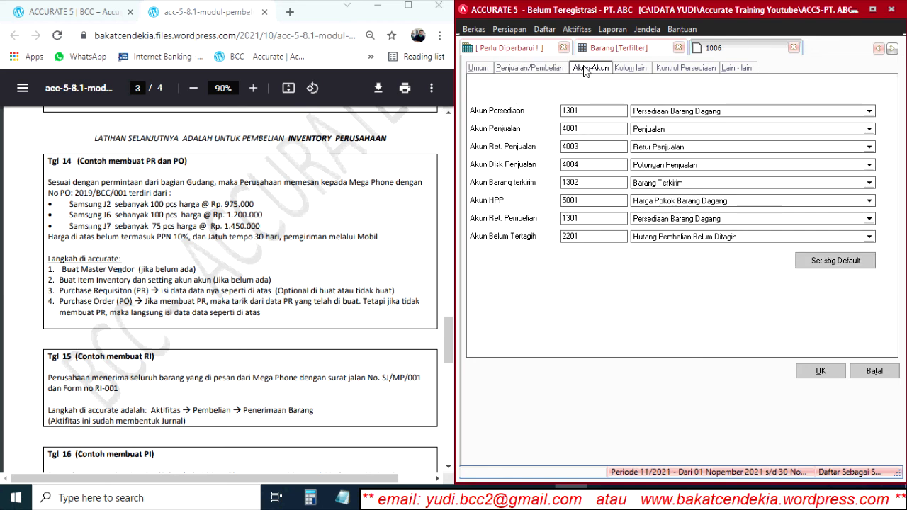
click(627, 69)
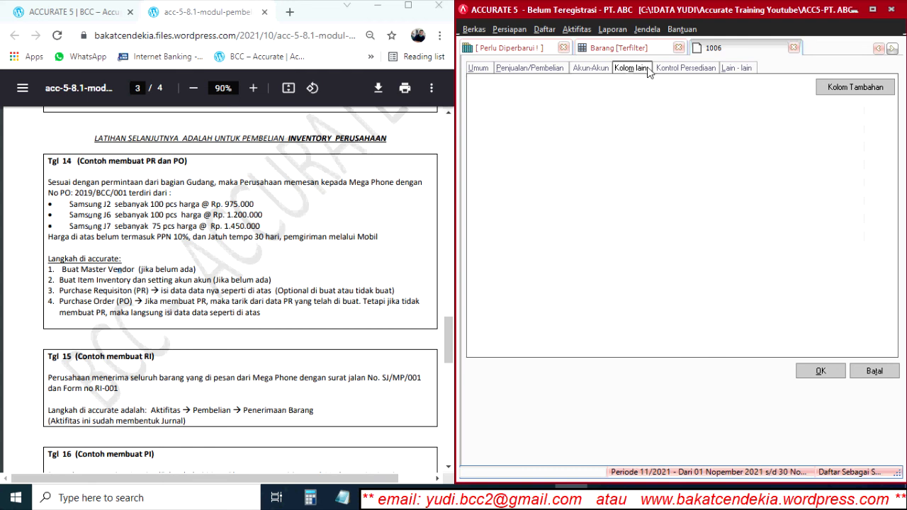
click(794, 48)
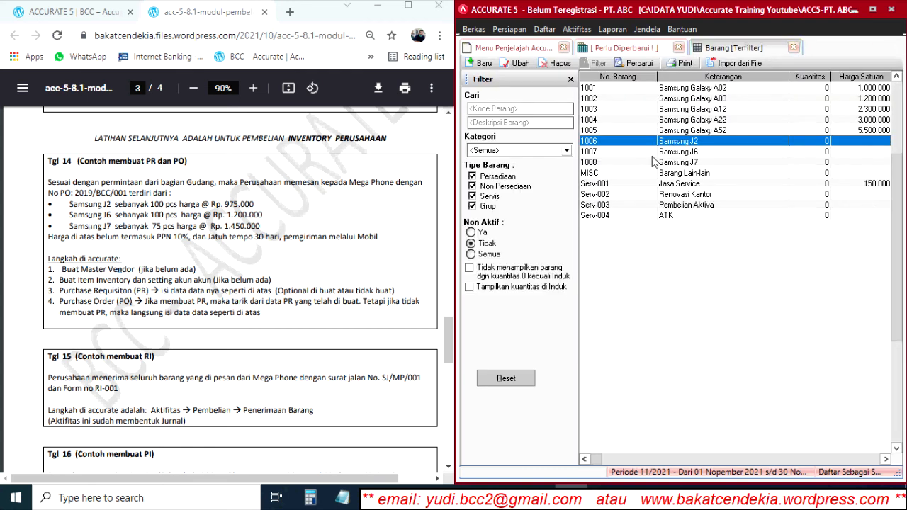
Check that Samsung J6 and Samsung J7 are in the item list, and close the vendor and item lists.
click(685, 151)
click(681, 162)
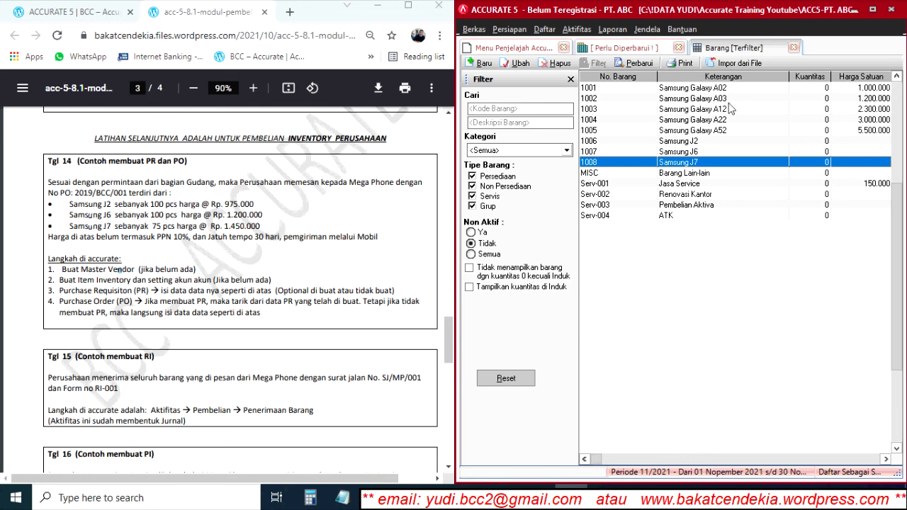
click(622, 48)
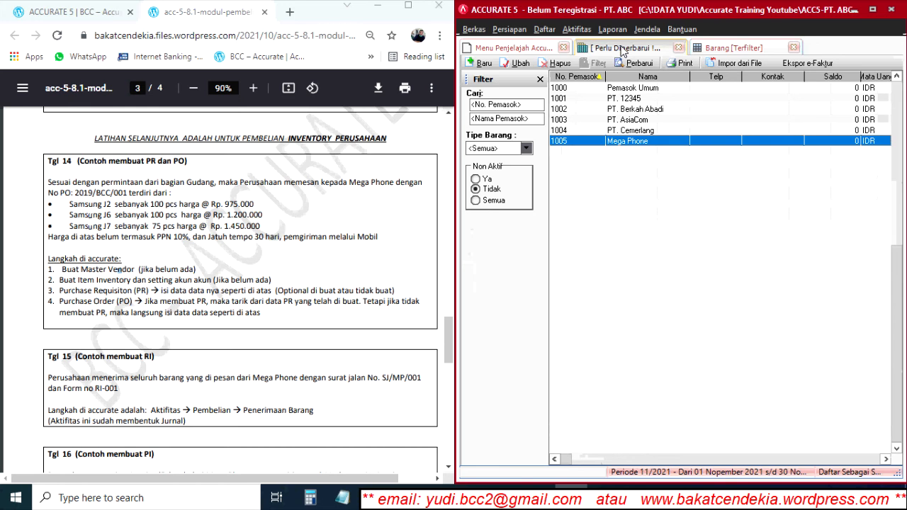
click(679, 47)
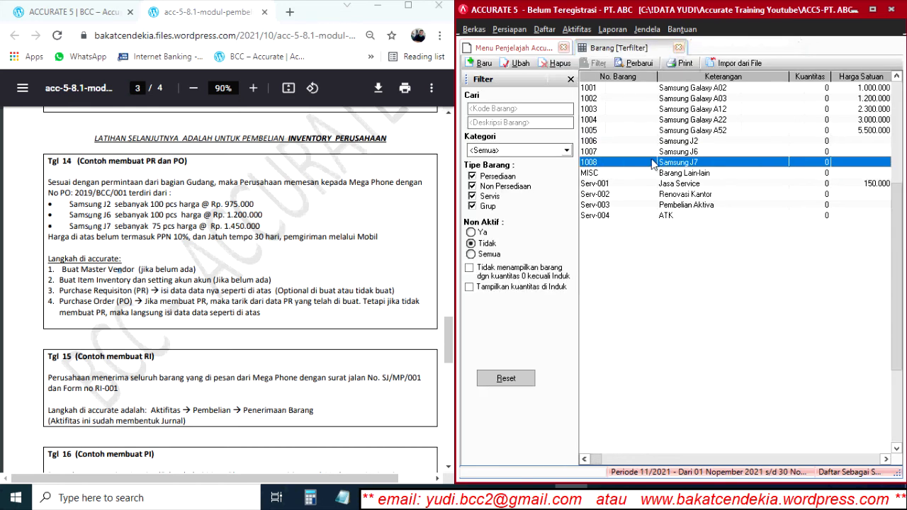
click(678, 49)
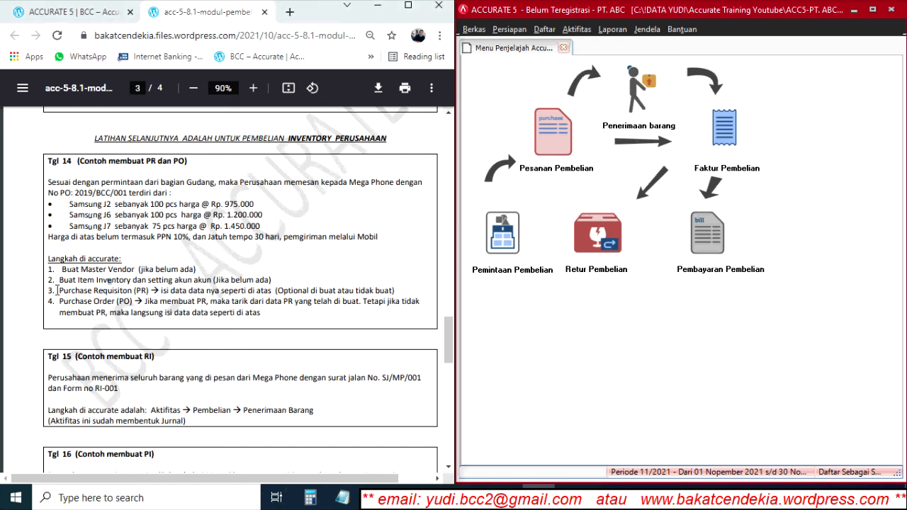
Start a new purchase requisition and set its request date to 14/10/2021.
click(501, 248)
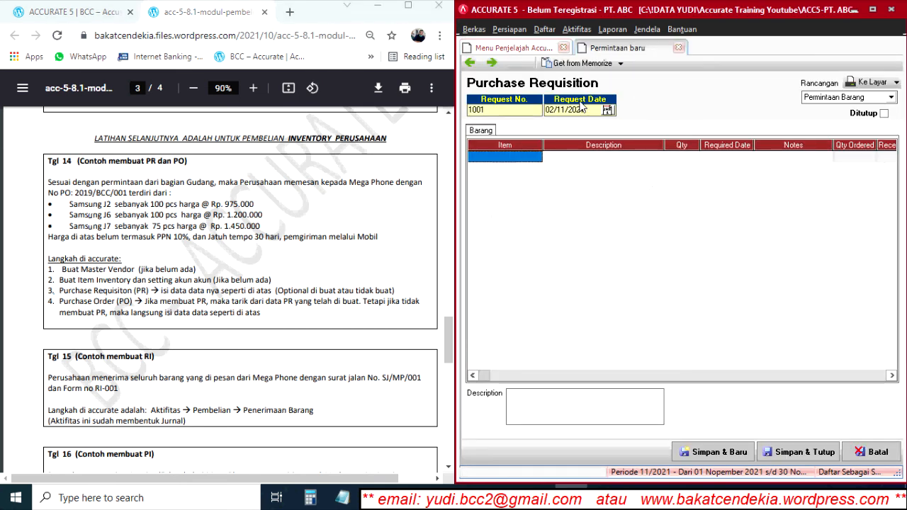
click(607, 110)
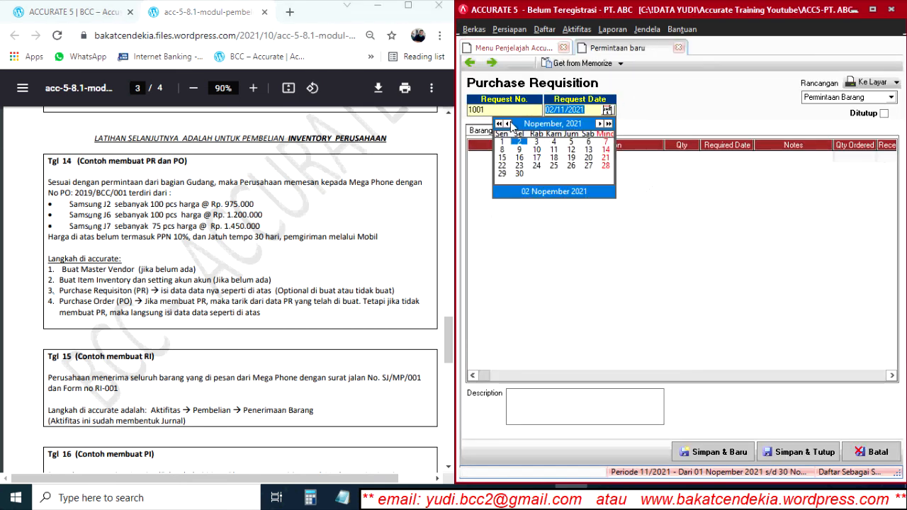
click(507, 124)
click(554, 157)
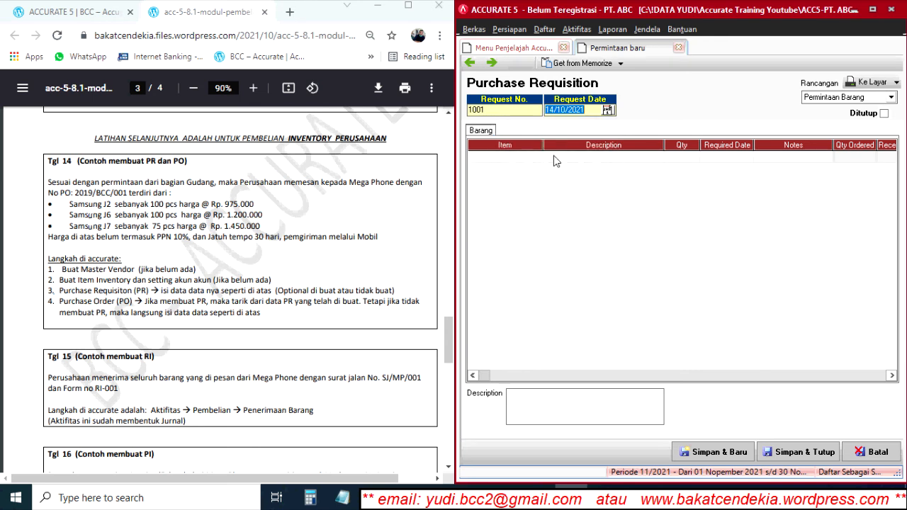
Add Samsung J2 as the first requisition item with a quantity of 100.
click(533, 159)
click(537, 157)
click(425, 215)
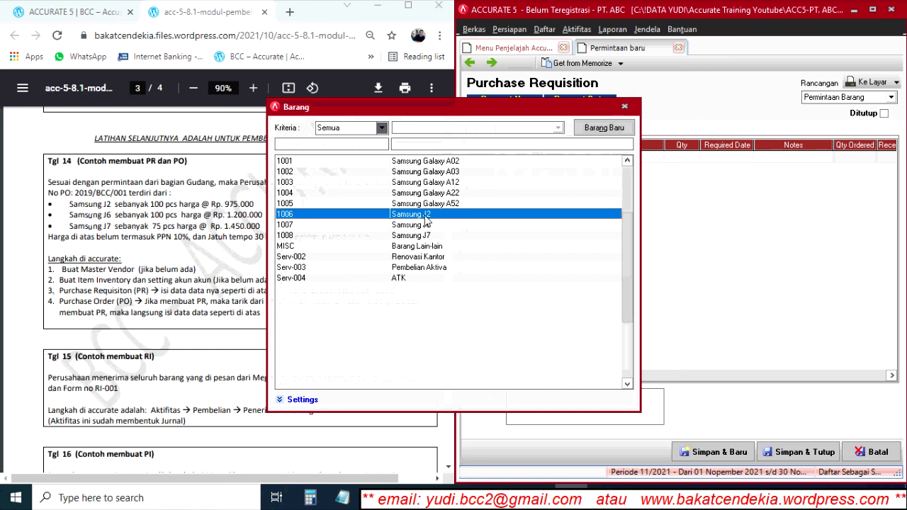
double_click(427, 216)
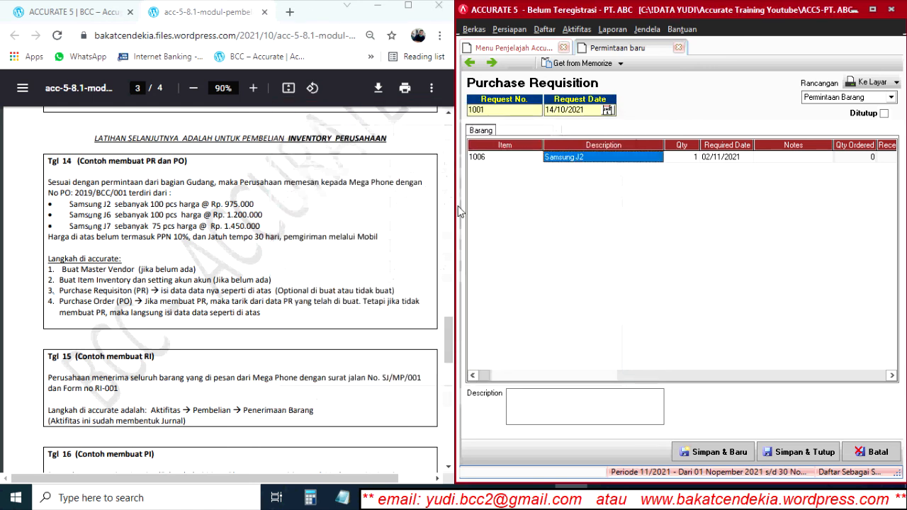
click(696, 158)
text(10)
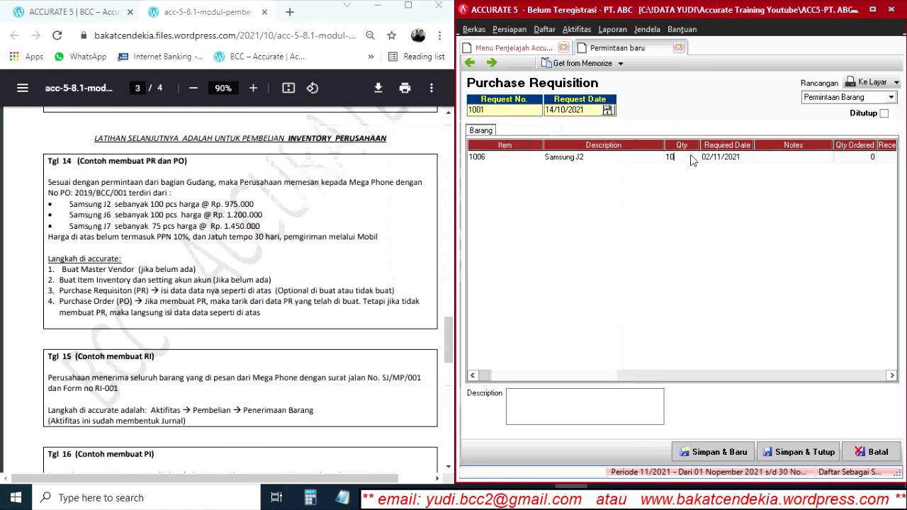
text(0)
key(Tab)
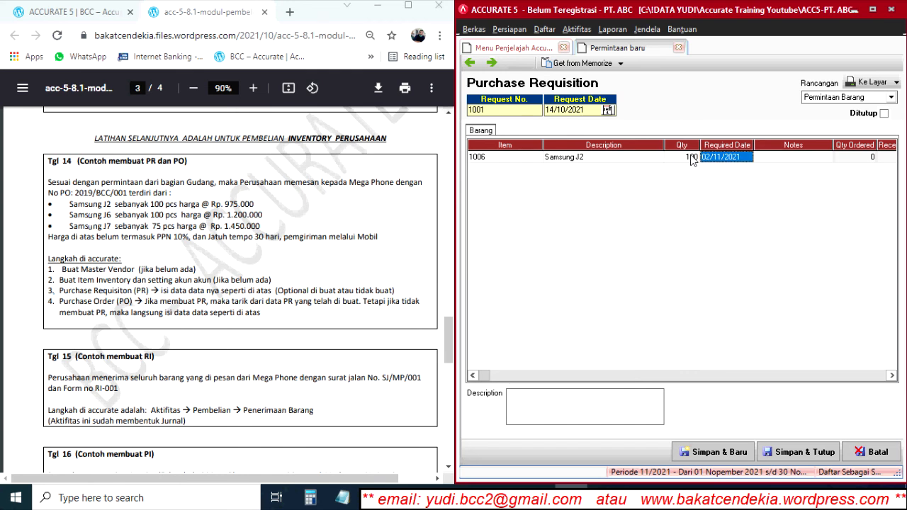
Copy the request date 14/10/2021 into the Samsung J2 line's required date and start a second line.
click(592, 108)
key(ctrl+c)
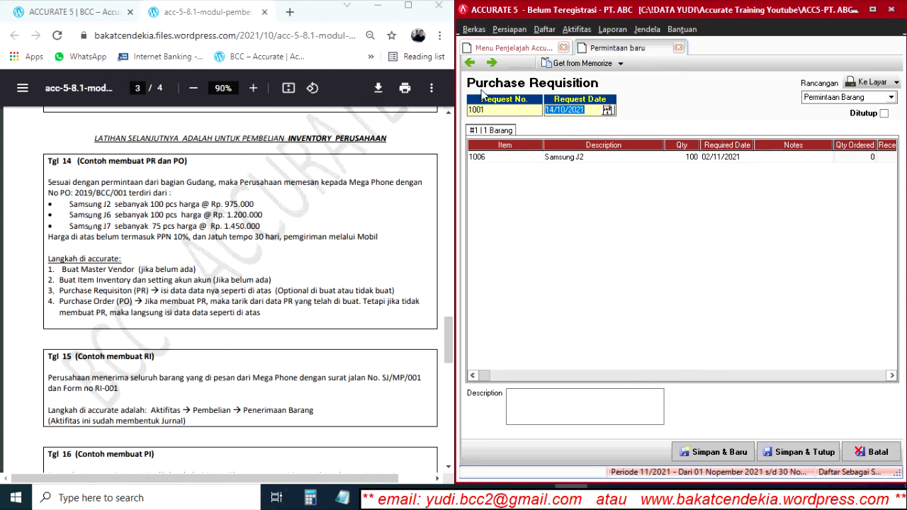
click(745, 157)
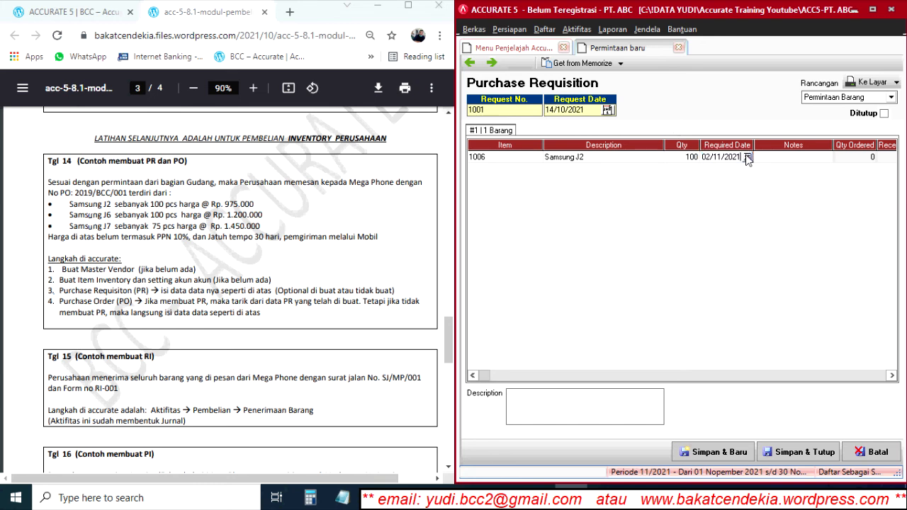
drag(742, 157, 594, 137)
key(ctrl+v)
key(Tab)
key(Tab)
key(Tab)
key(Tab)
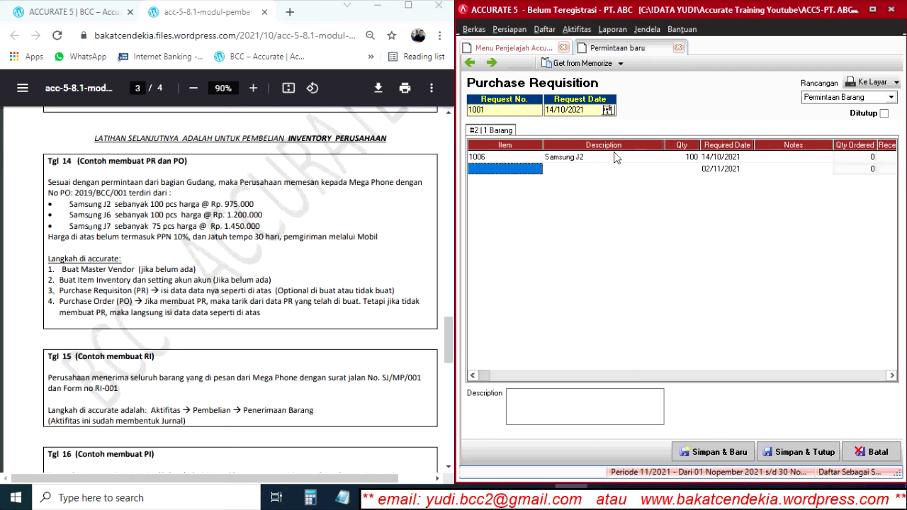
Add Samsung J6 as the second requisition item with a quantity of 100.
click(524, 168)
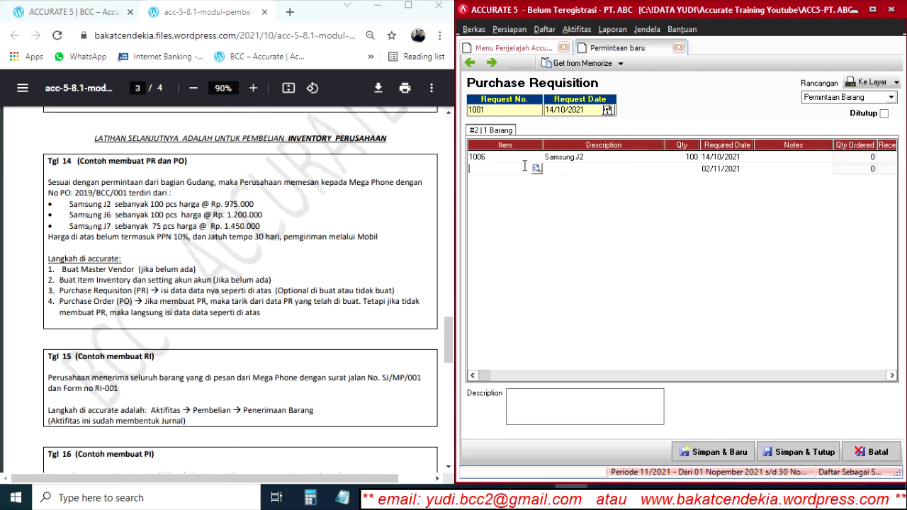
click(537, 170)
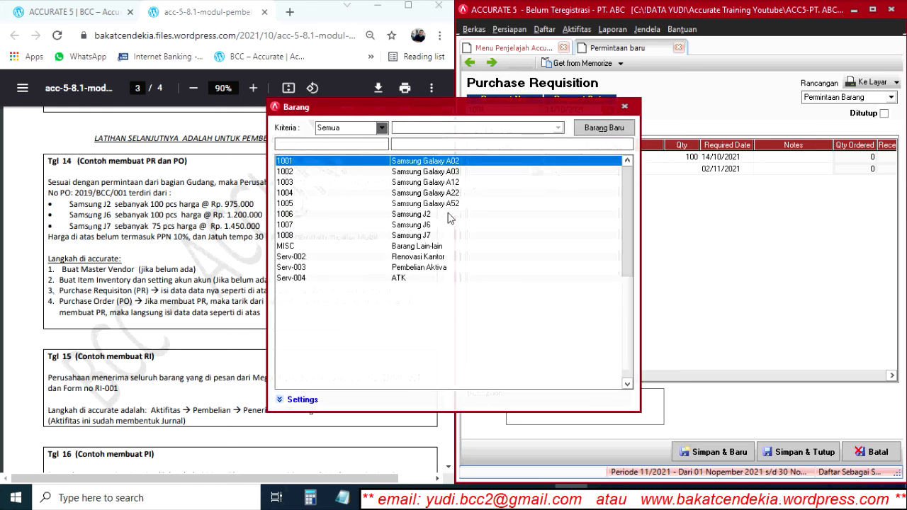
click(428, 226)
double_click(427, 227)
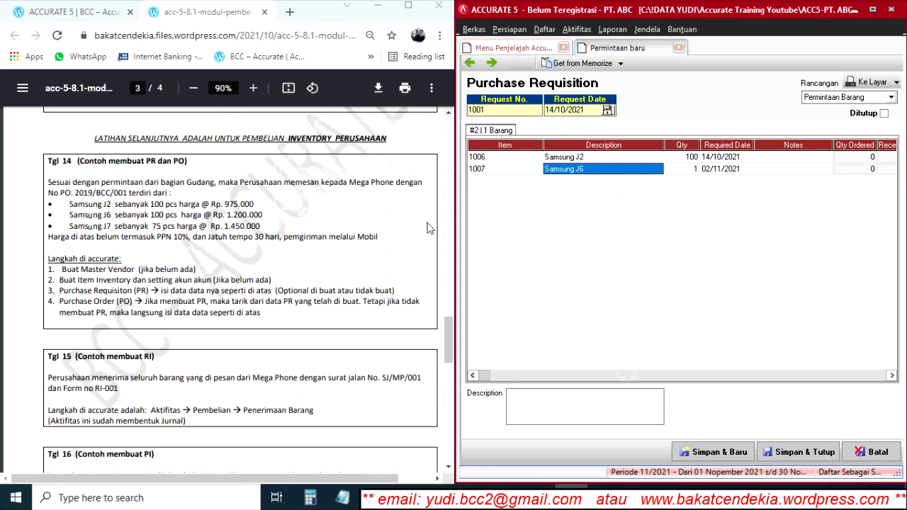
click(681, 170)
text(10)
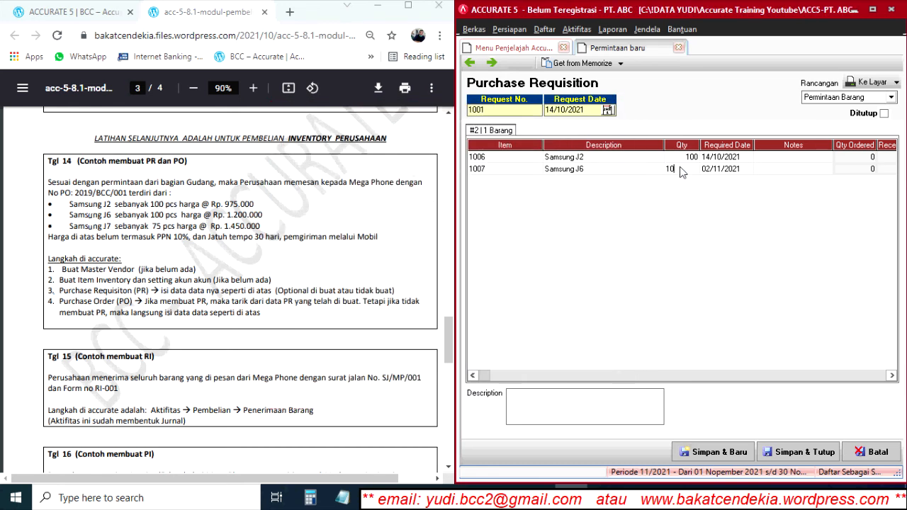
key(Tab)
key(Tab)
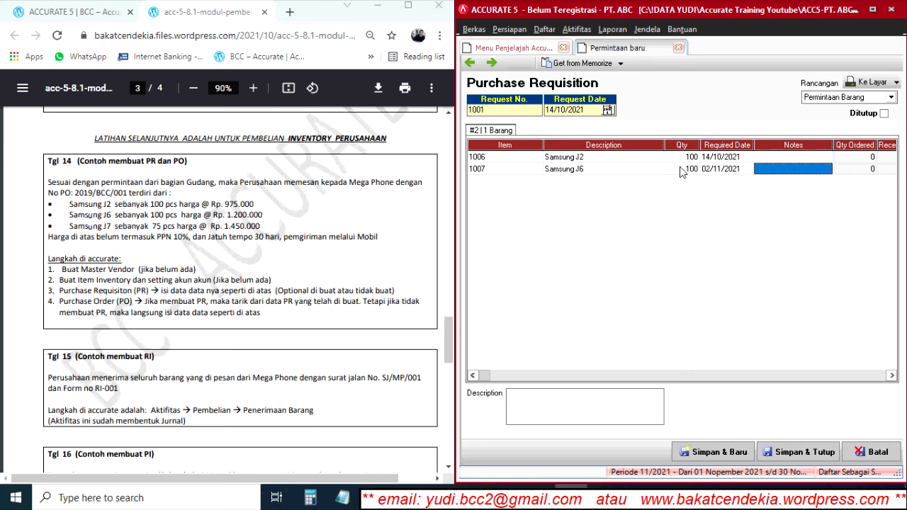
Set the Samsung J6 line's required date to 14/10/2021 by pasting the copied request date.
key(Return)
click(730, 170)
click(734, 171)
drag(742, 170, 641, 156)
key(ctrl+v)
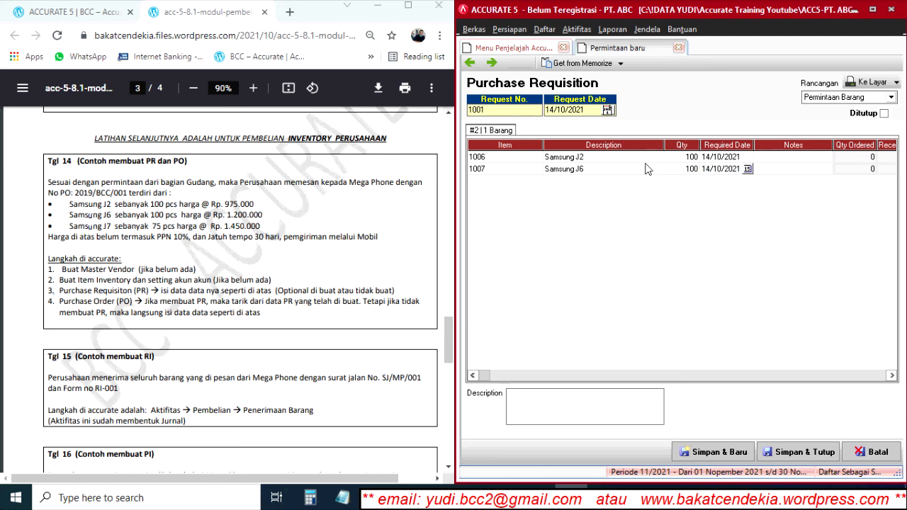
Add Samsung J7 as the third requisition item with a quantity of 75 and a required date of 14/10/2021.
key(Down)
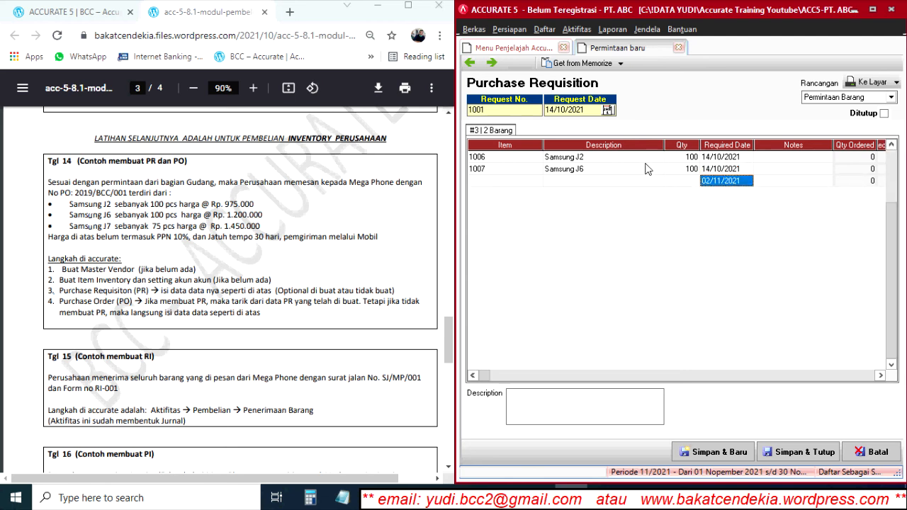
click(524, 182)
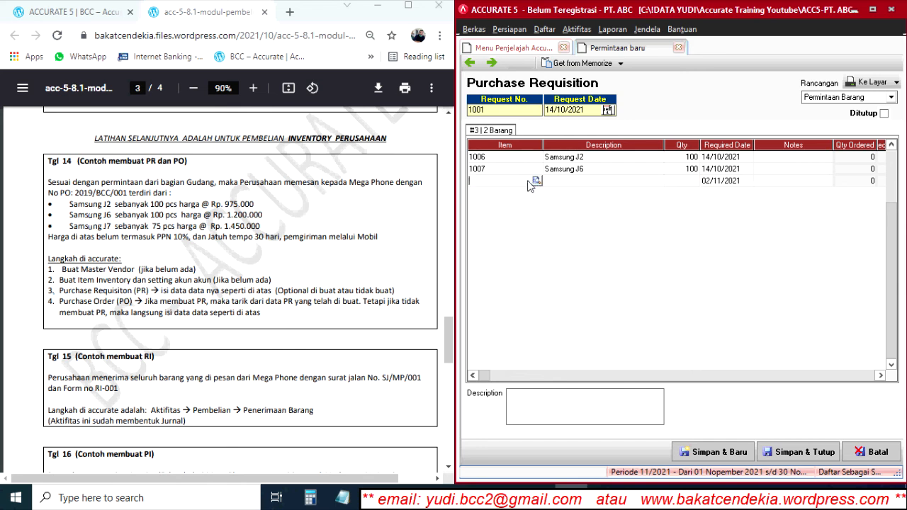
click(536, 182)
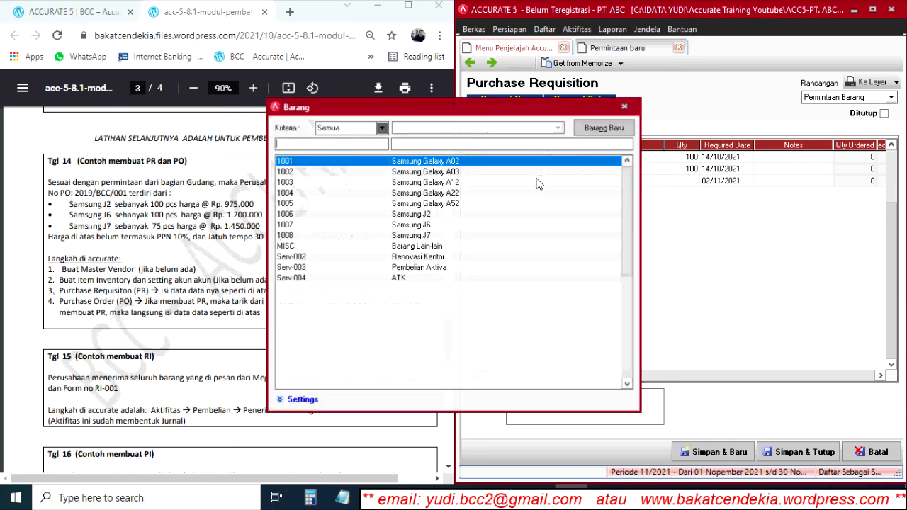
click(424, 236)
double_click(425, 236)
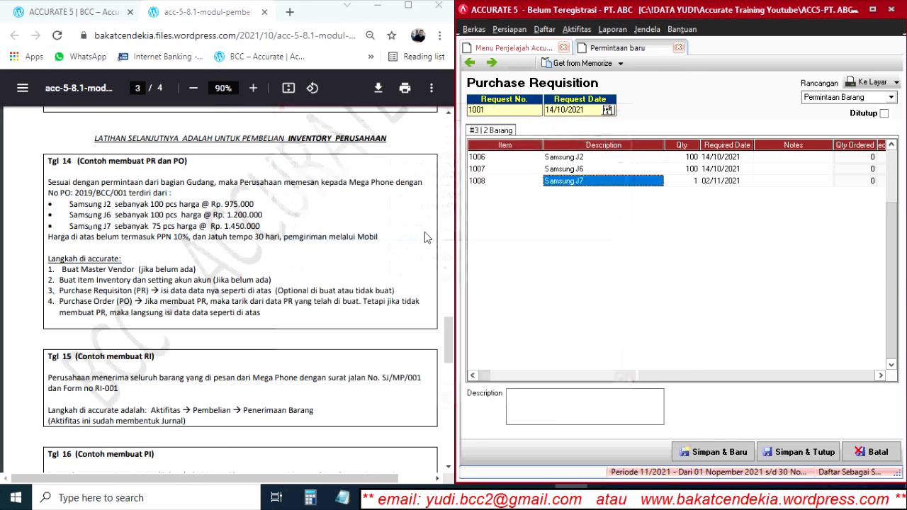
click(680, 181)
text(75)
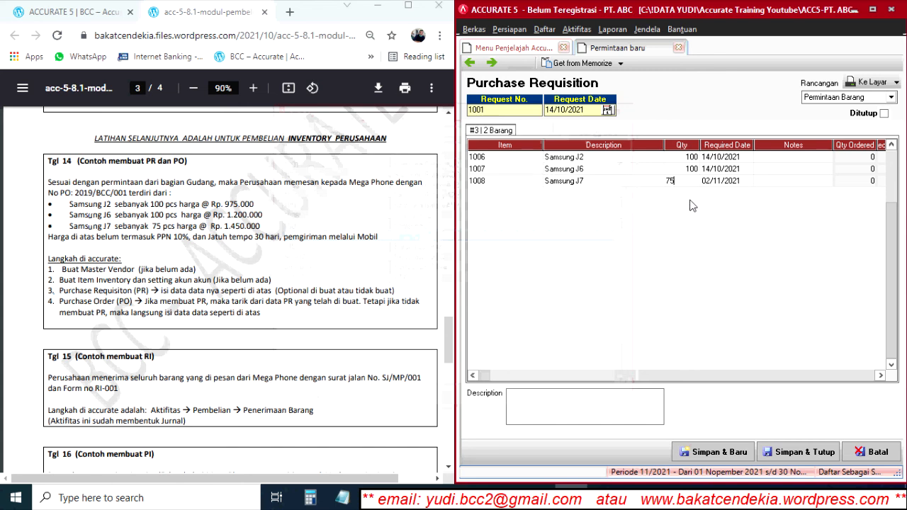
key(Return)
text(14/10/2021)
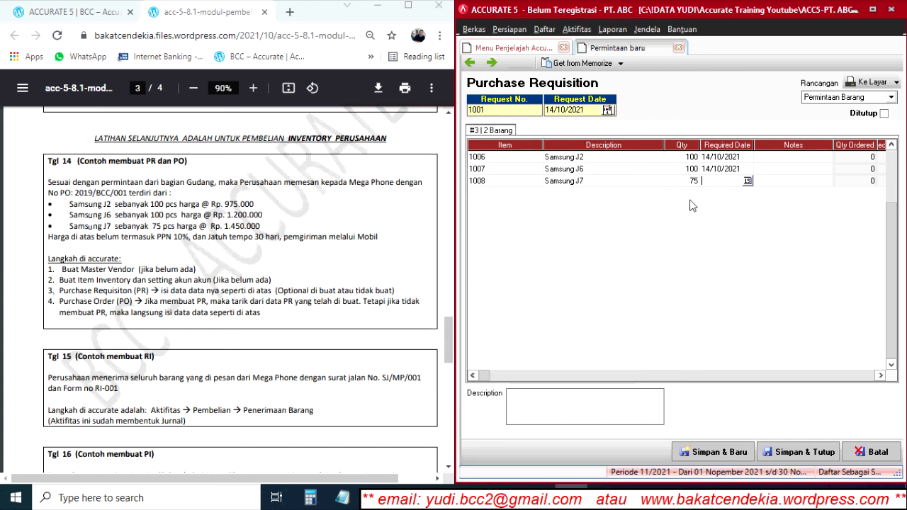
key(Return)
Enter "untuk stock" as the requisition's description, and save and close the requisition.
click(556, 400)
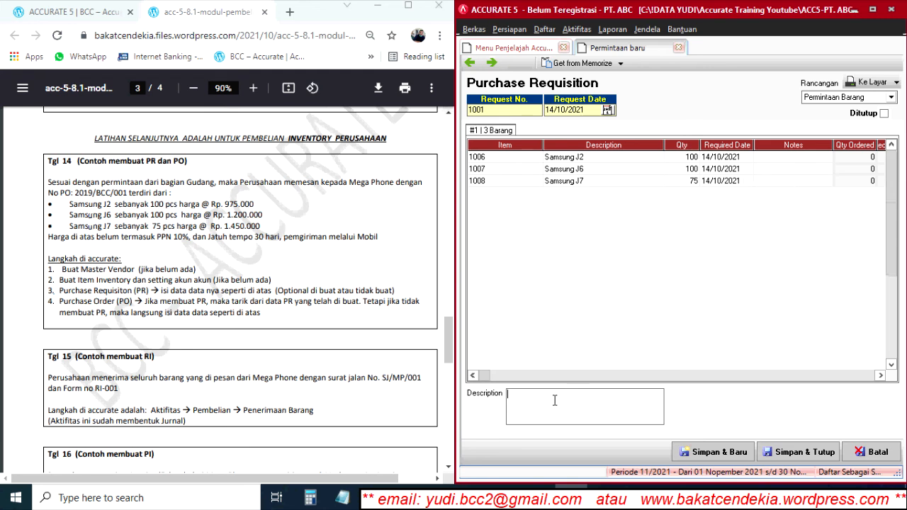
text(untuk stock)
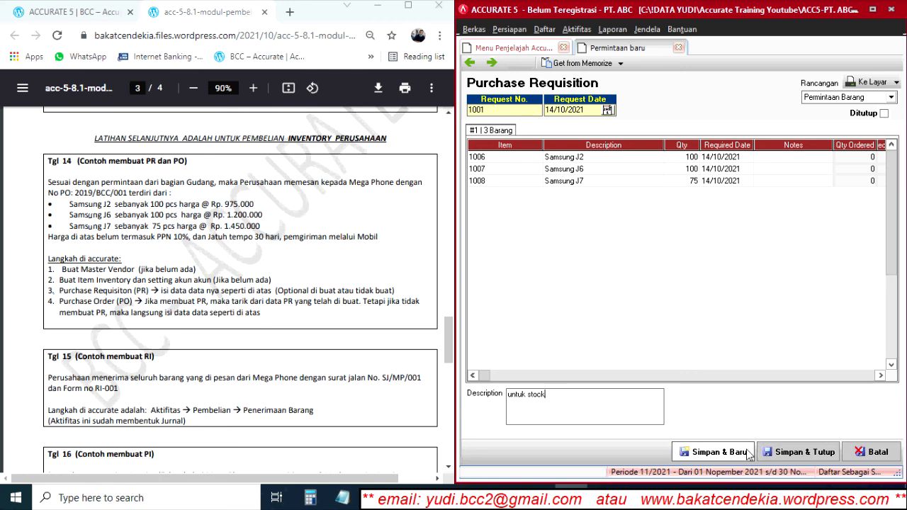
click(803, 457)
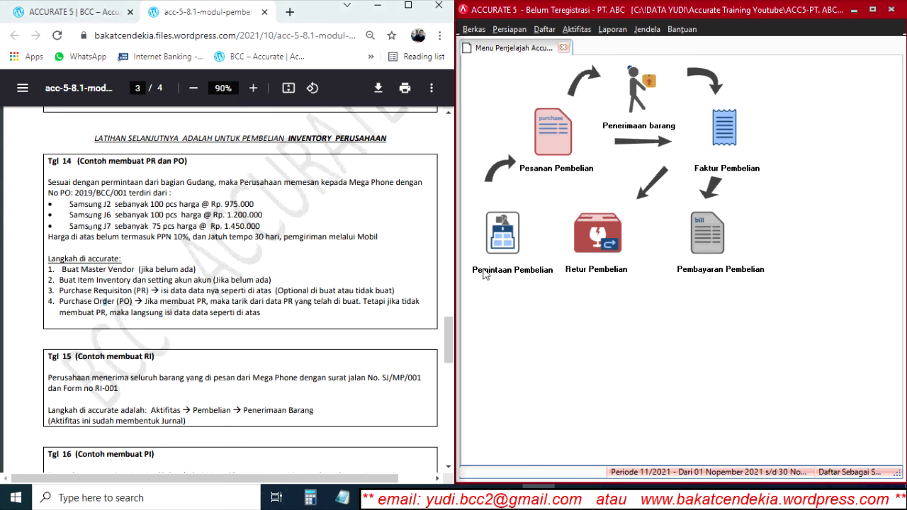
Create a new purchase order with Mega Phone as the vendor.
click(553, 132)
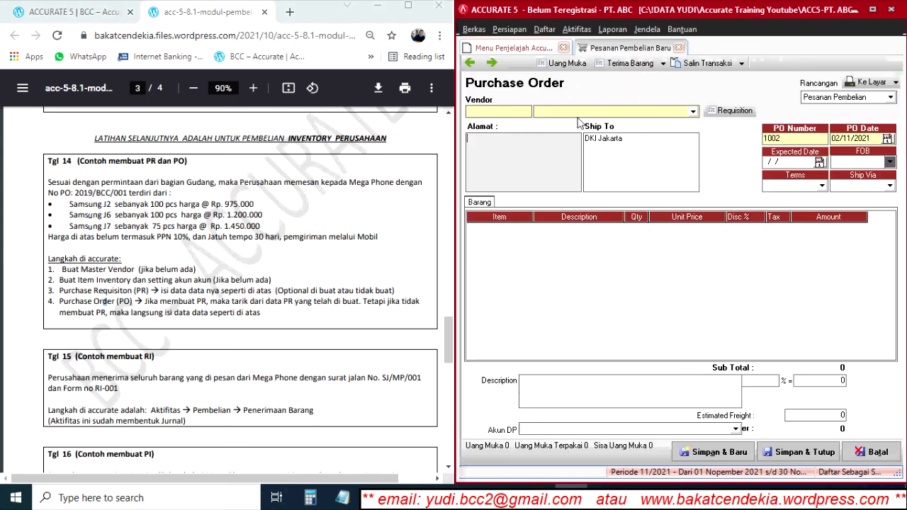
click(579, 113)
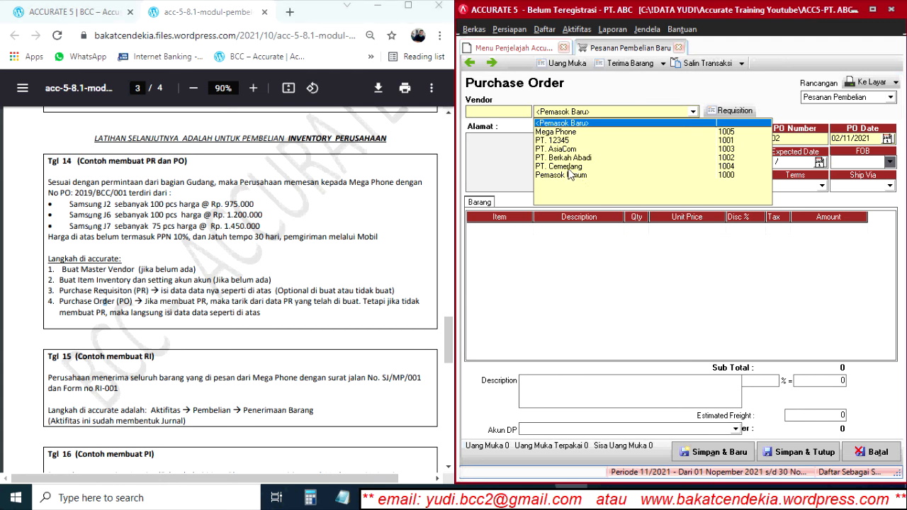
click(557, 132)
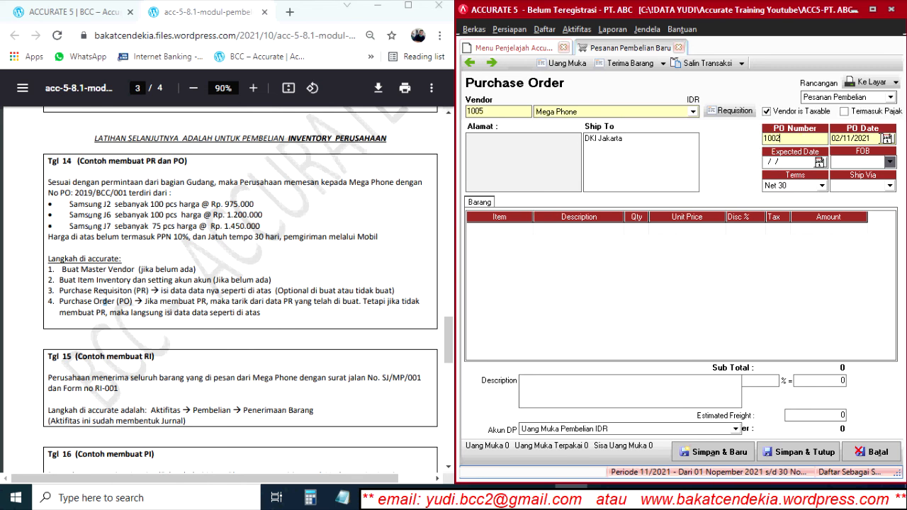
Set both the PO date and the expected date of the purchase order to 14/10/2021.
click(887, 140)
click(786, 152)
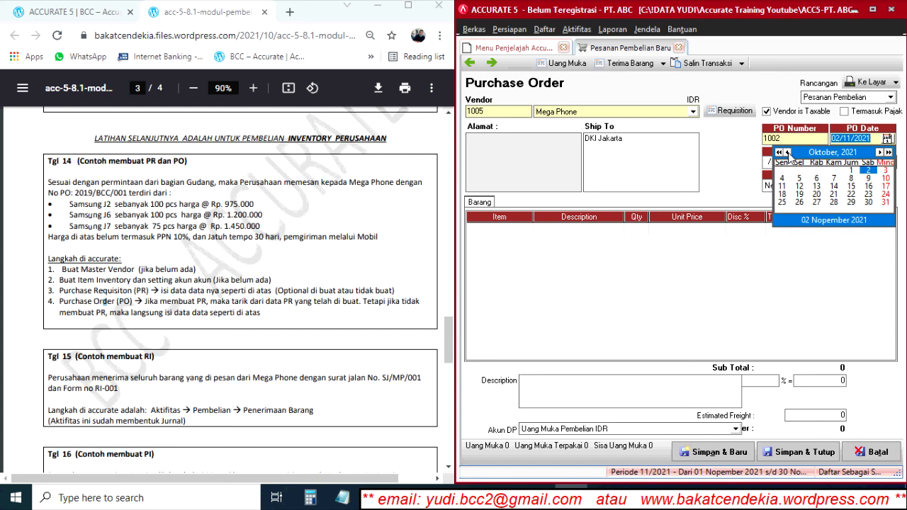
click(834, 186)
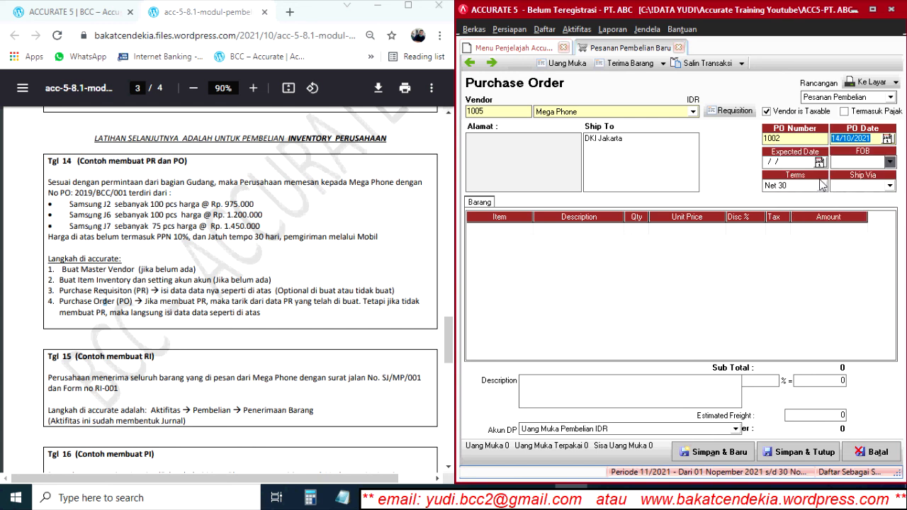
click(801, 161)
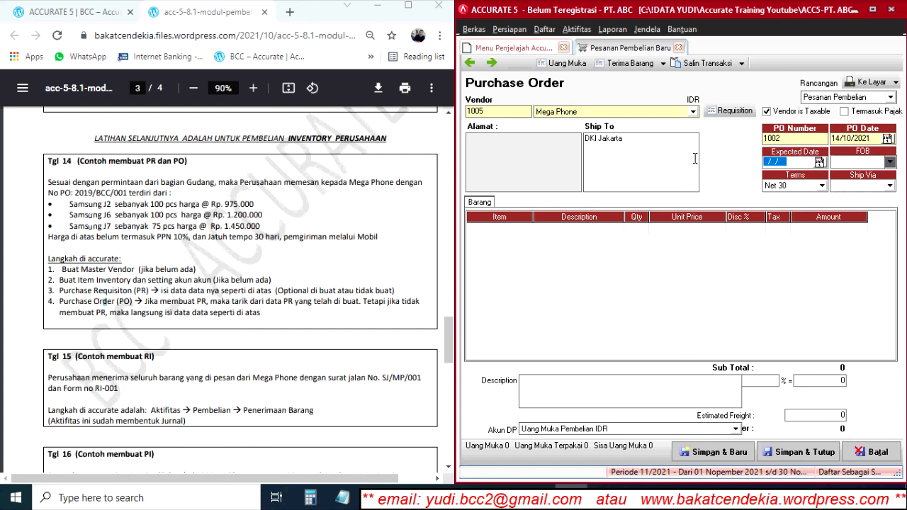
text(14/10/2021)
Load the items into the purchase order from the requisition dated 14/10/2021.
click(732, 111)
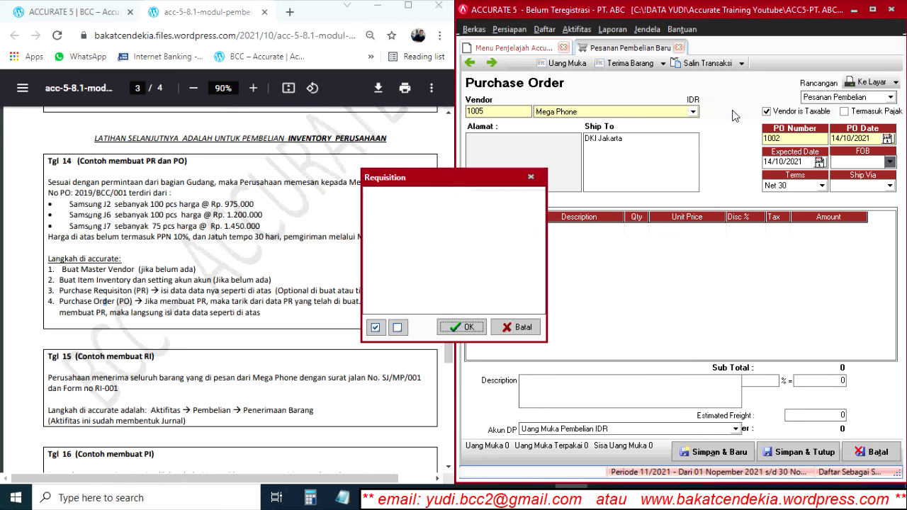
click(371, 206)
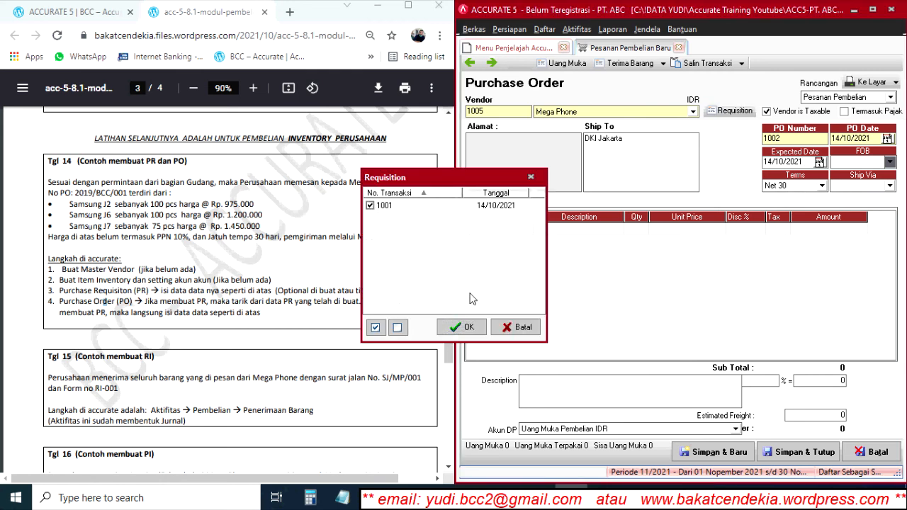
click(468, 331)
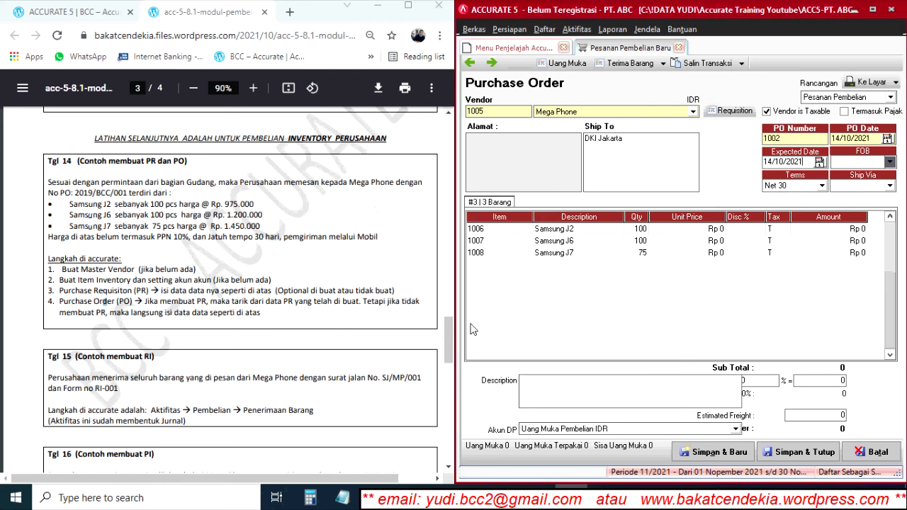
Set the unit price of Samsung J2 in the purchase order to Rp 975.000.
click(708, 230)
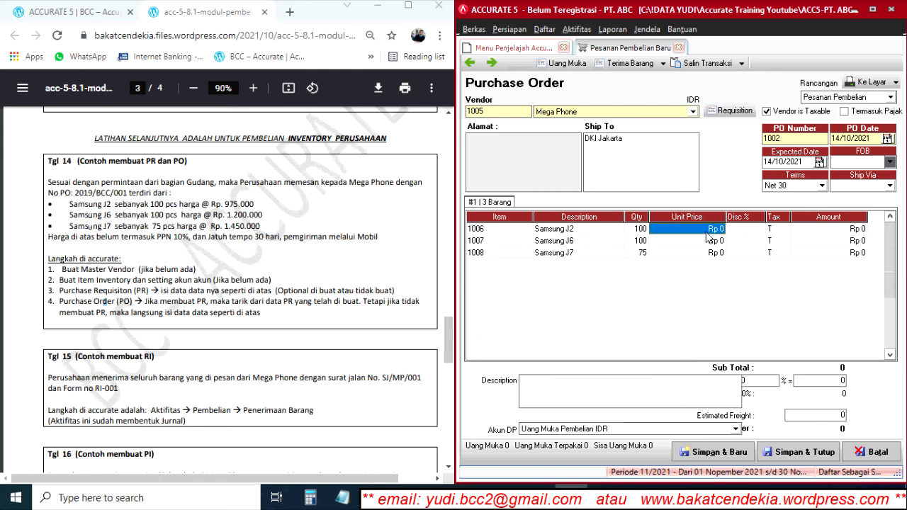
click(694, 242)
click(686, 257)
click(688, 231)
text(975000)
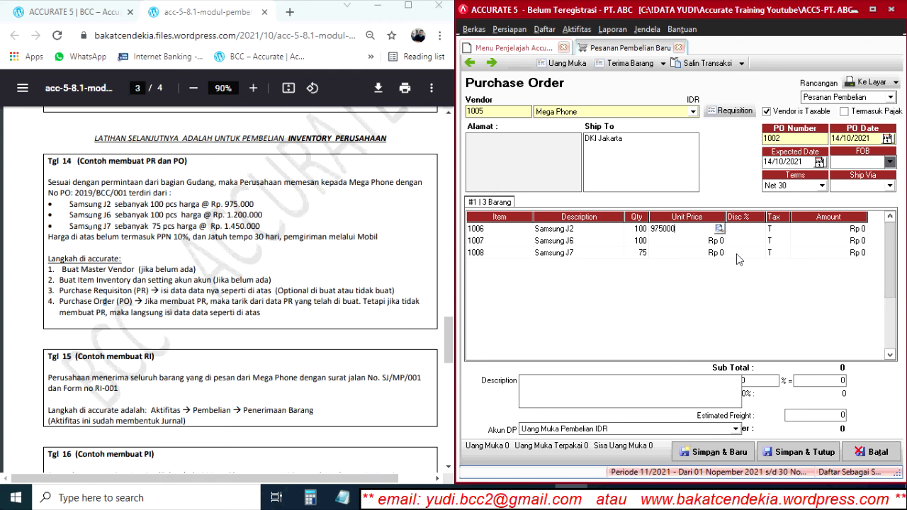
key(Down)
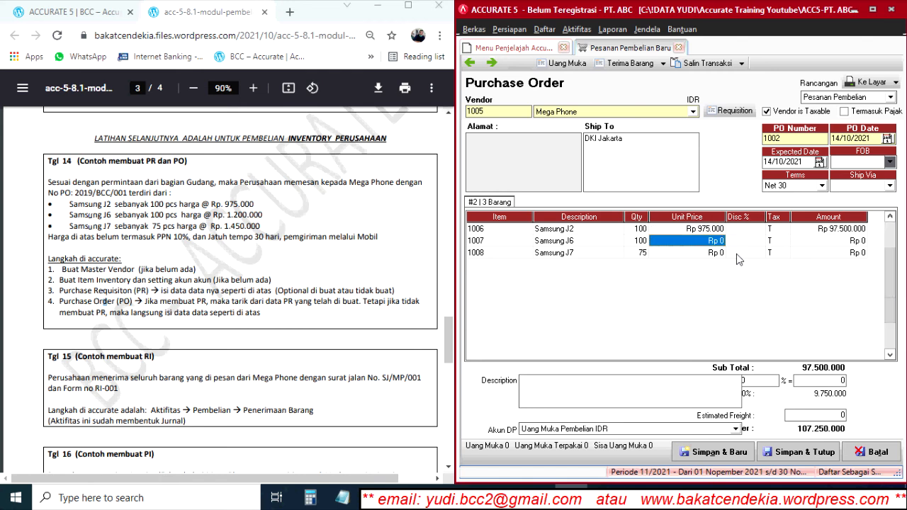
Set the unit price of Samsung J6 in the purchase order to Rp 1.200.000.
text(1.)
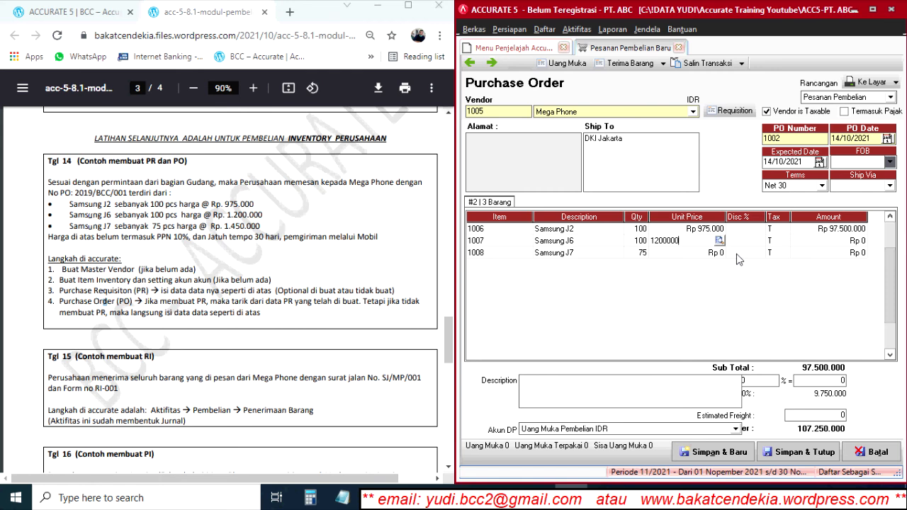
text(200.000)
key(Tab)
Set the unit price of Samsung J7 in the purchase order to Rp 1.450.000.
key(Down)
key(Left)
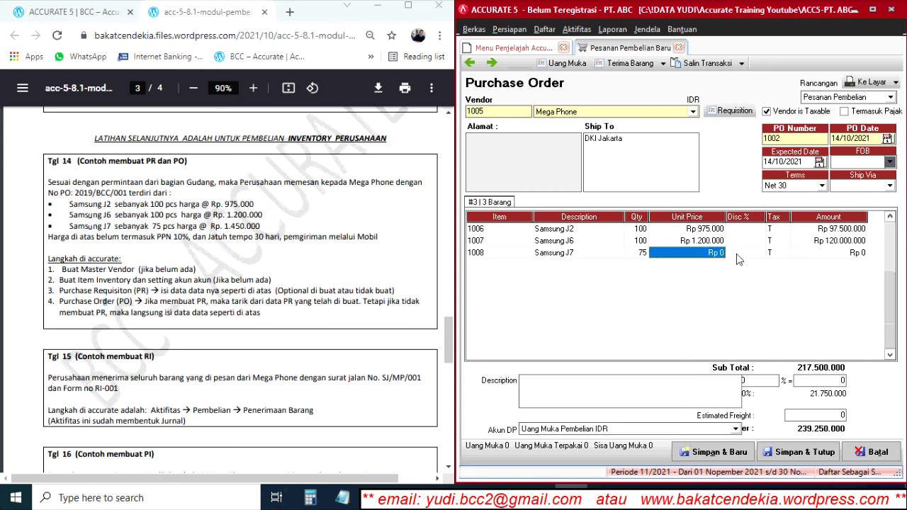
text(1.)
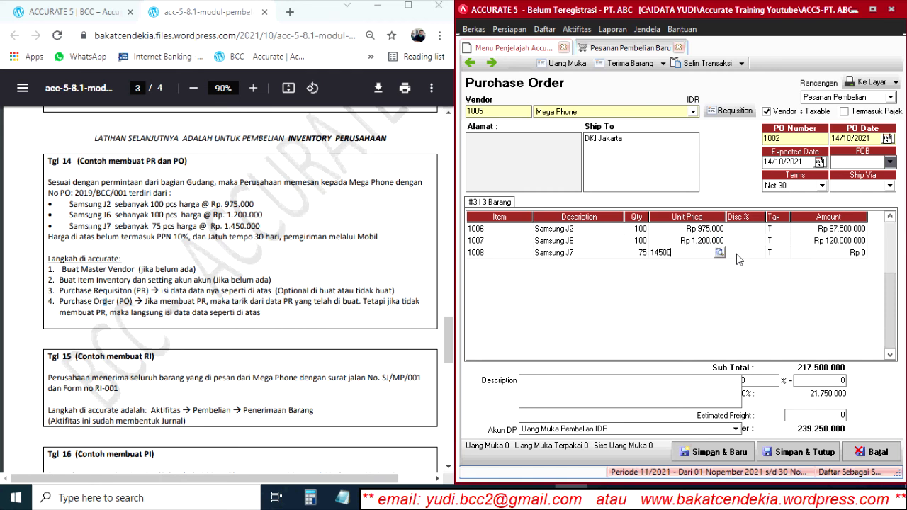
text(450.000)
key(Tab)
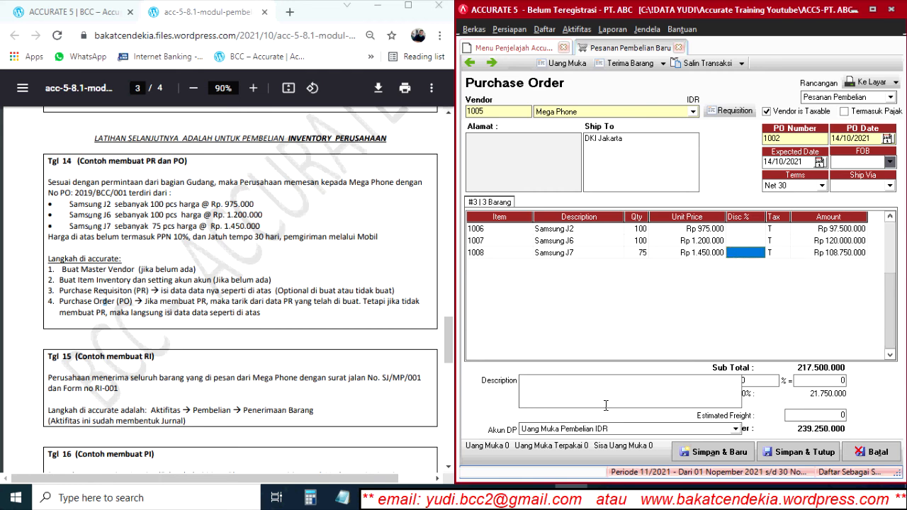
Commit the last item line, and save and close the Mega Phone purchase order.
click(595, 396)
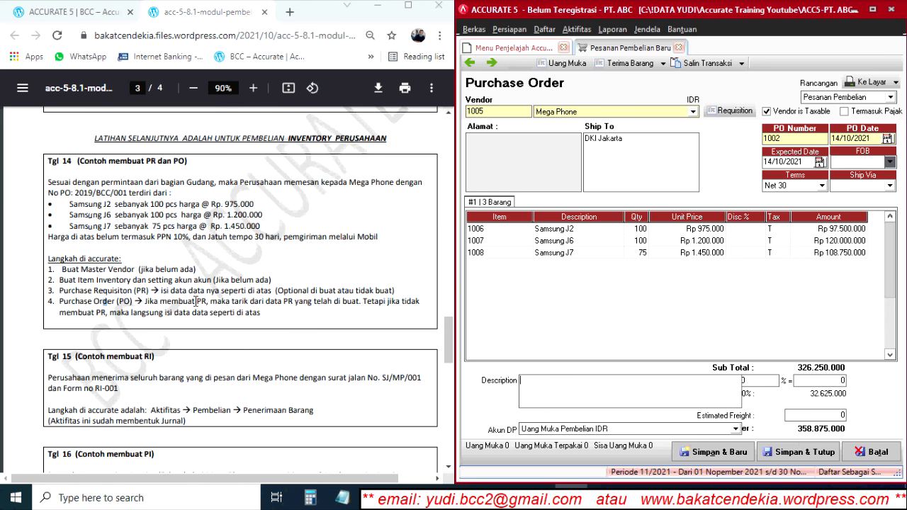
drag(340, 301, 269, 309)
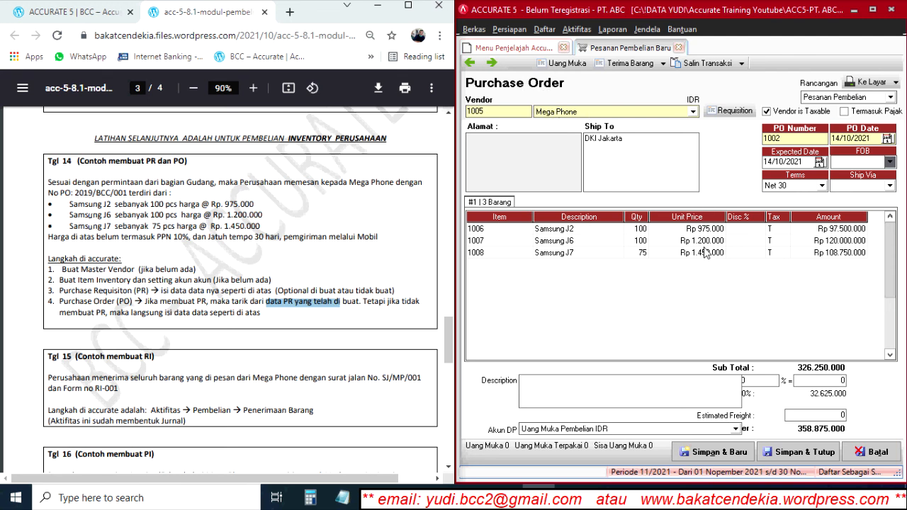
click(816, 451)
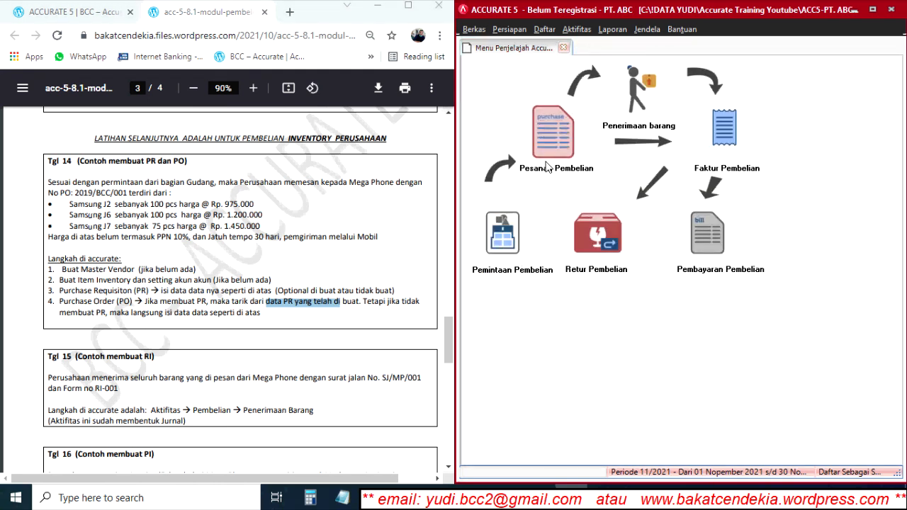
Create a new item receipt for the Tgl 15 exercise with Mega Phone as the vendor.
scroll(266, 304, down, 5)
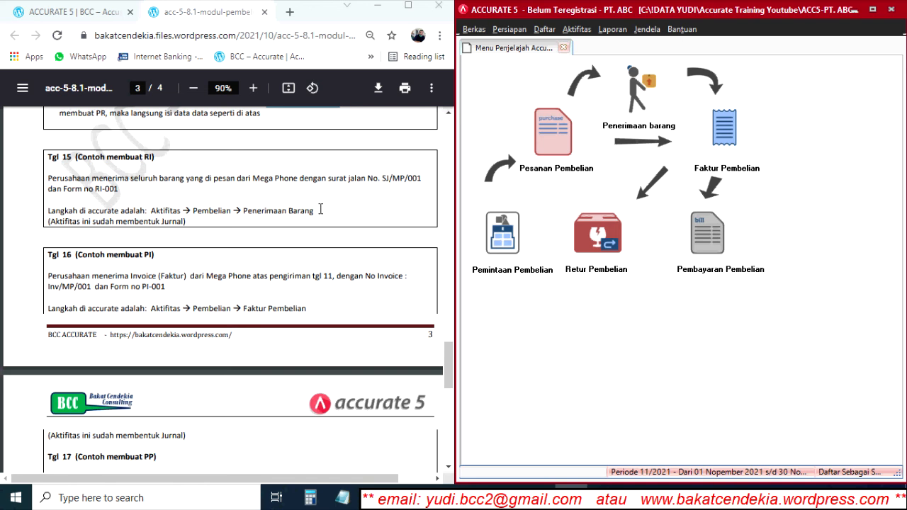
click(639, 90)
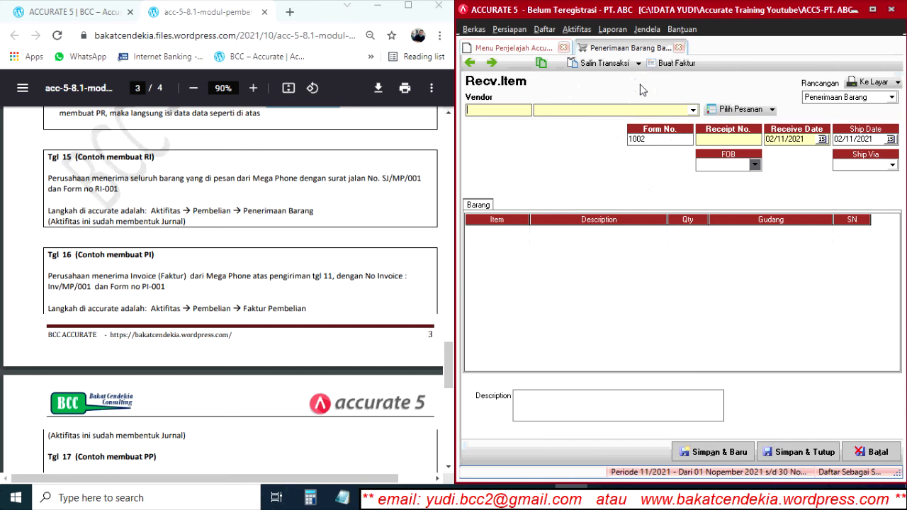
click(593, 114)
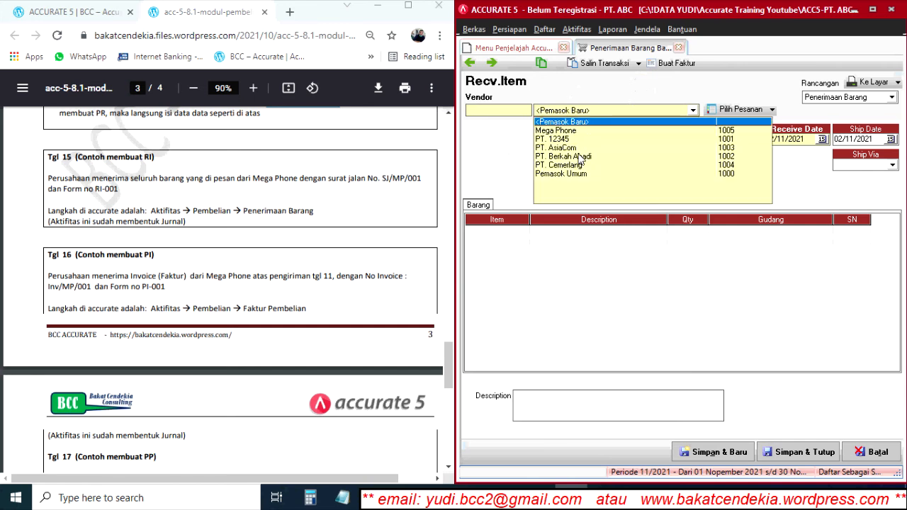
click(565, 131)
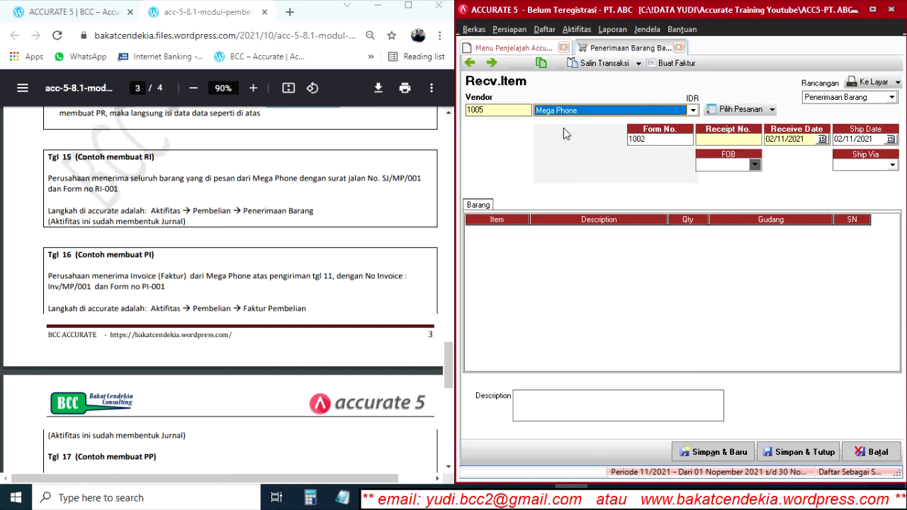
Enter receipt number SJ-001 in the item receipt and set both its receive date and ship date to 15/10/2021.
click(720, 138)
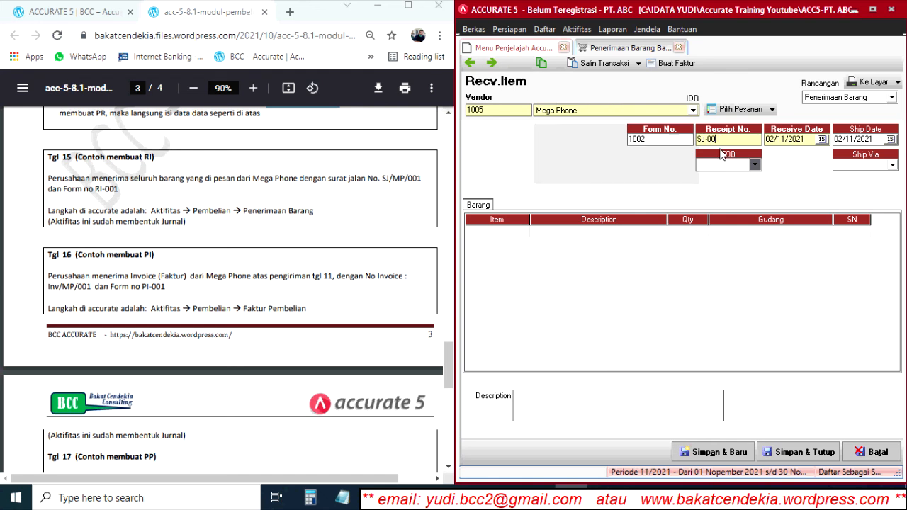
text(SJ-001)
click(822, 139)
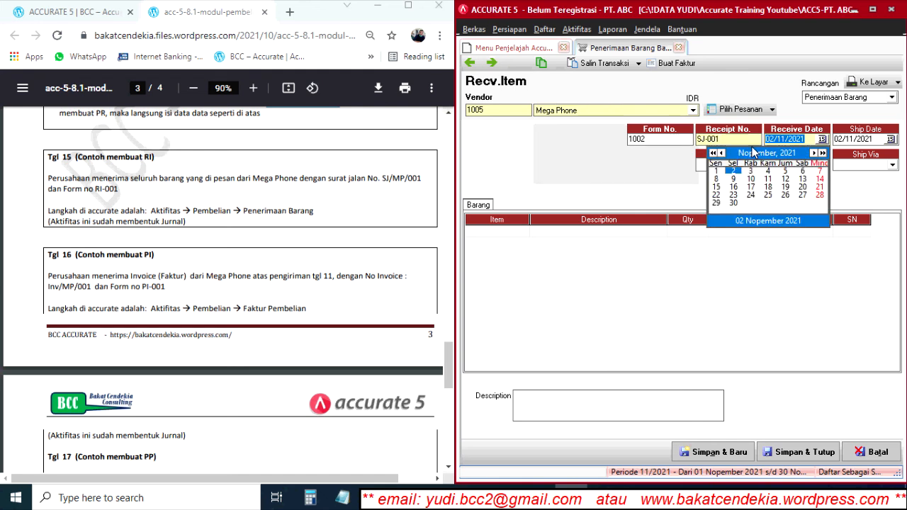
click(721, 153)
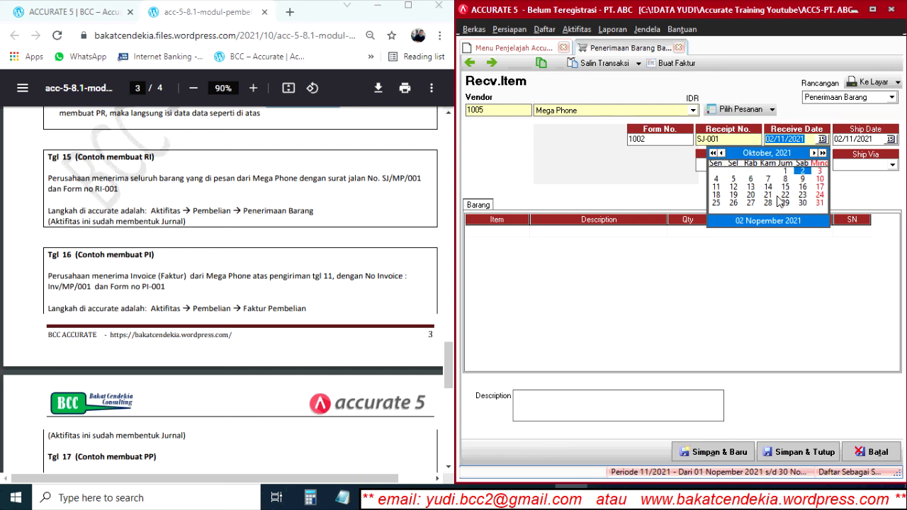
click(785, 187)
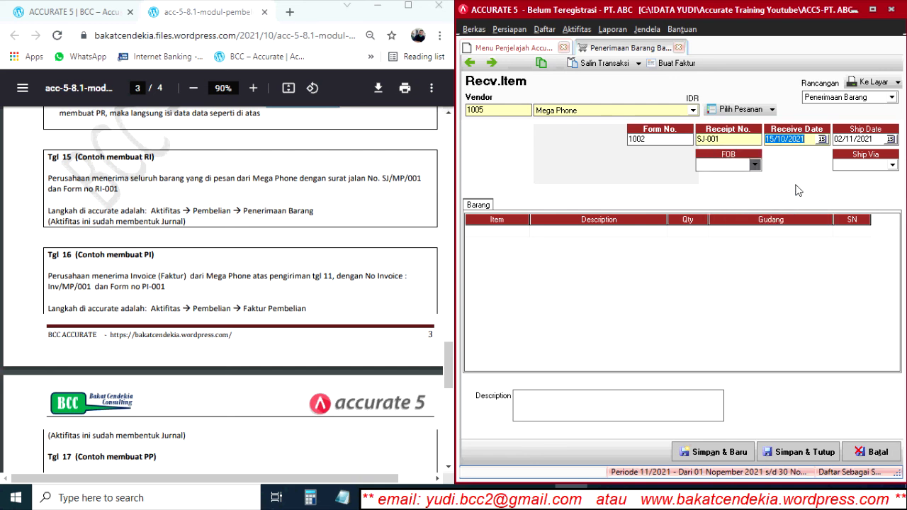
click(878, 139)
text(15/10/2021)
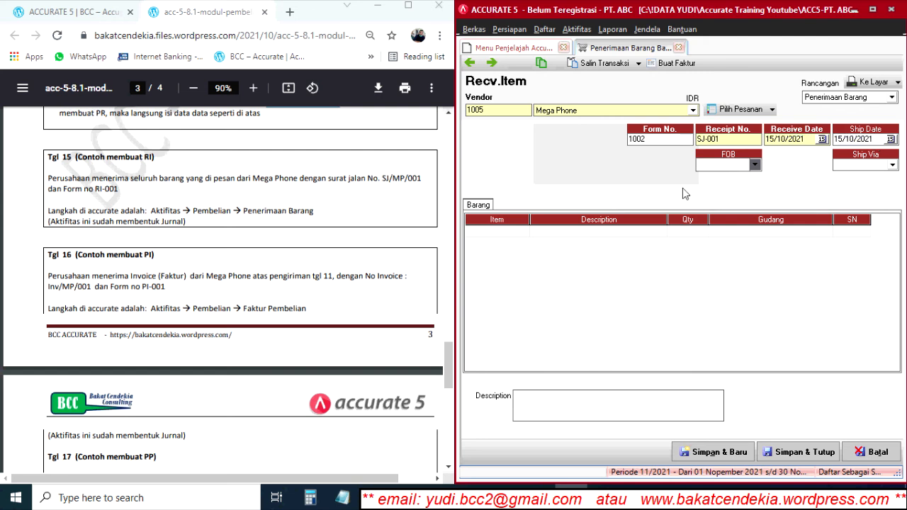
Load the items of the 14/10/2021 purchase order into the Mega Phone item receipt, and save and close it.
click(756, 112)
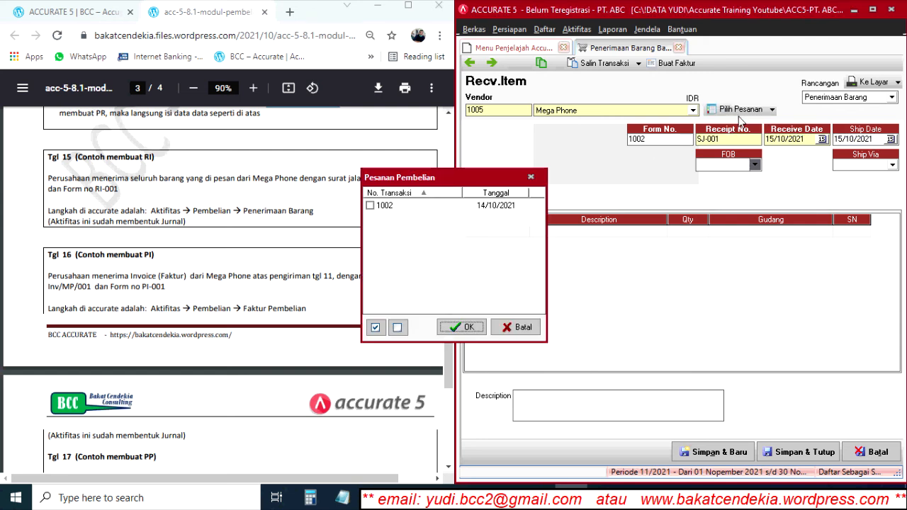
click(369, 205)
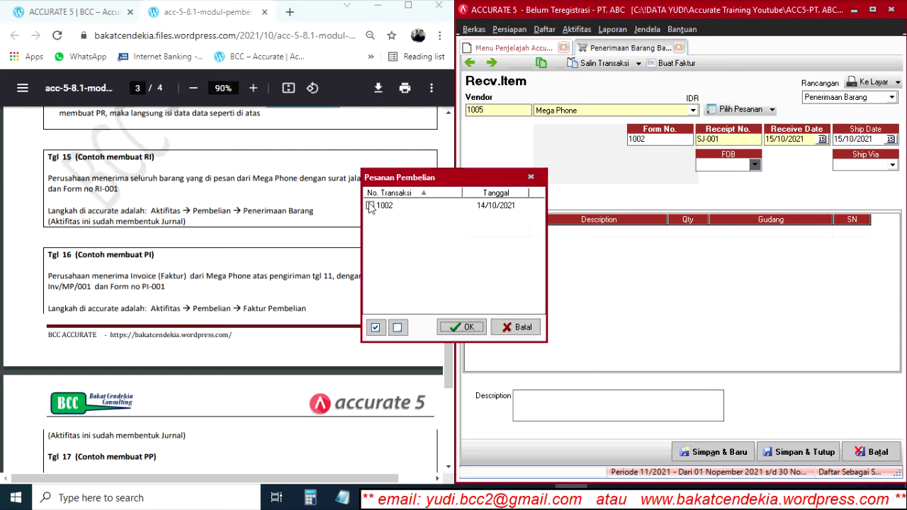
click(464, 328)
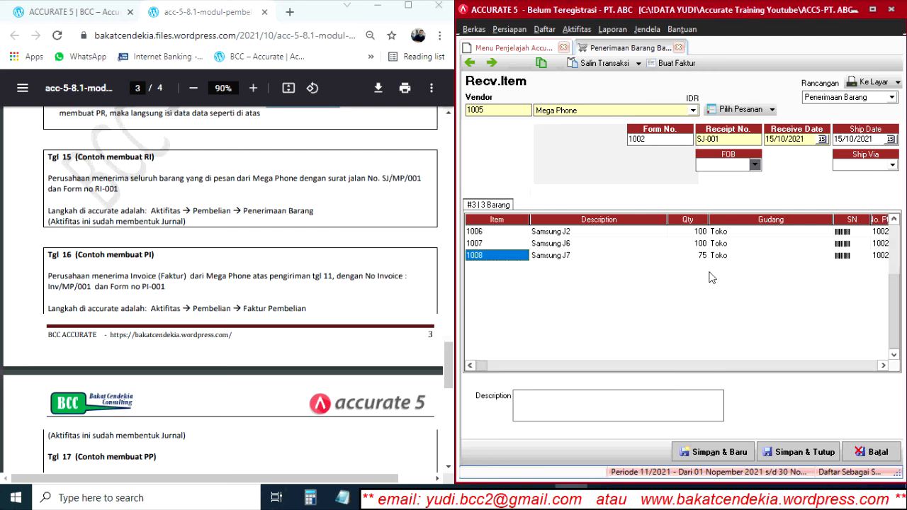
mouse_move(669, 221)
mouse_down()
mouse_move(601, 230)
mouse_move(640, 222)
mouse_move(694, 228)
mouse_move(643, 217)
mouse_move(582, 220)
mouse_up()
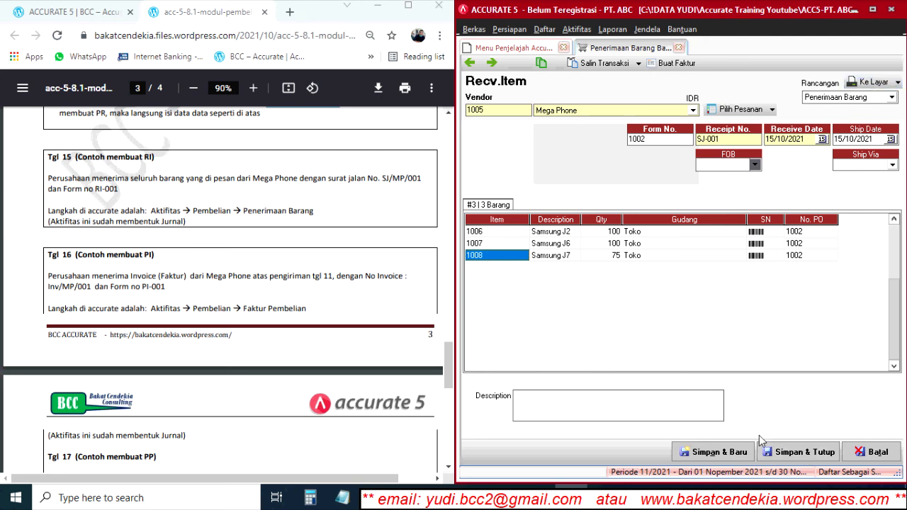
click(807, 453)
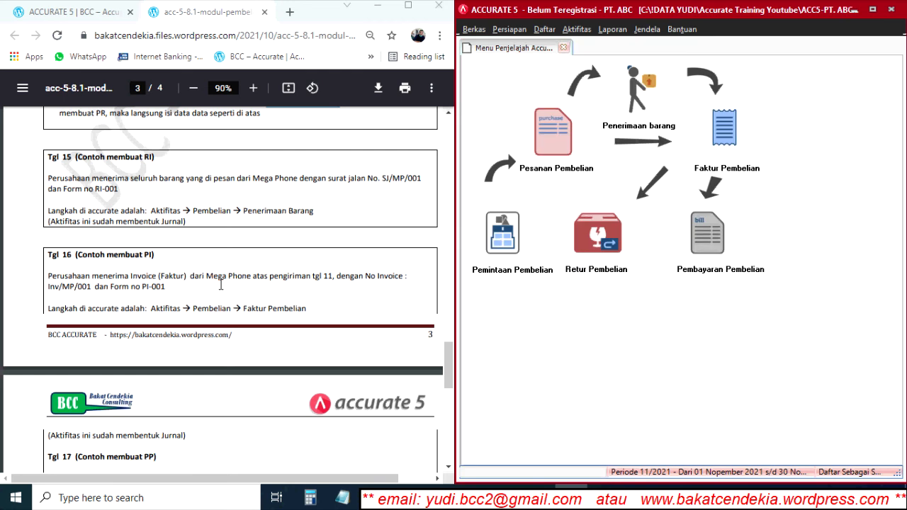
Create a new purchase invoice for the Tgl 16 exercise with Mega Phone as the vendor.
scroll(220, 284, down, 3)
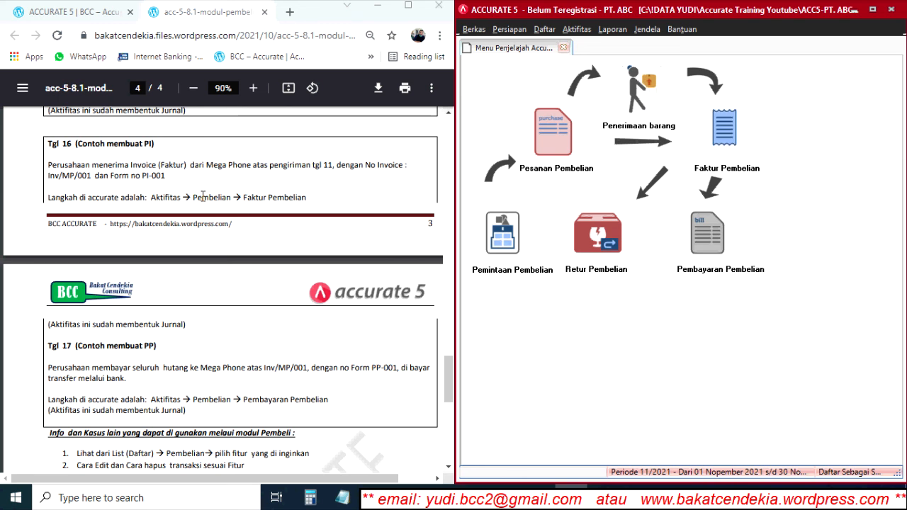
click(576, 29)
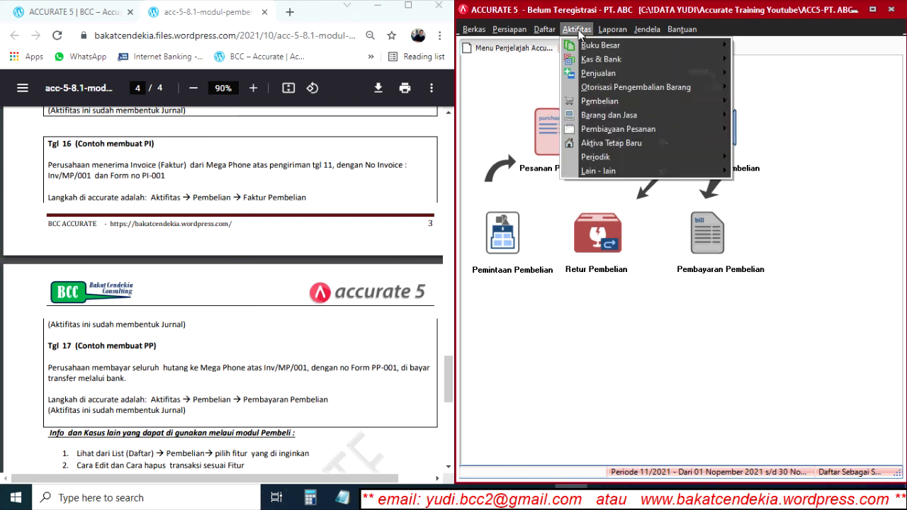
mouse_move(605, 104)
click(776, 144)
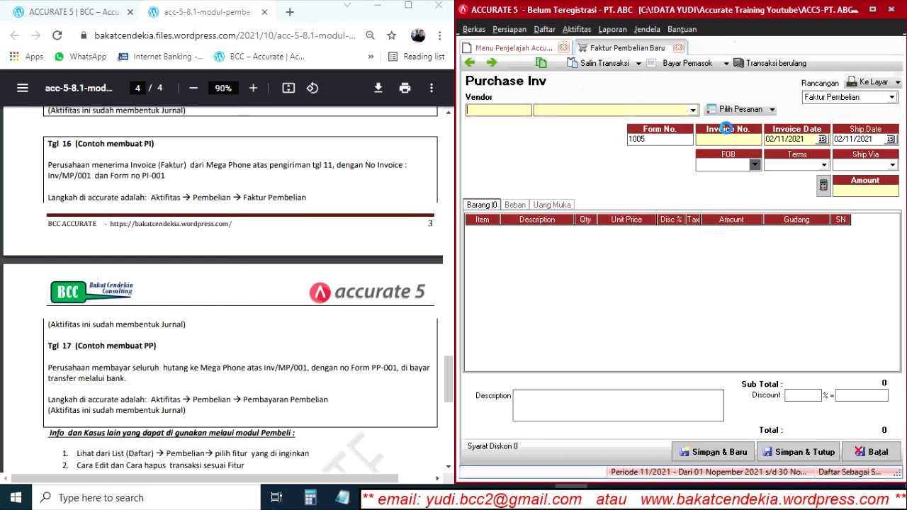
click(613, 112)
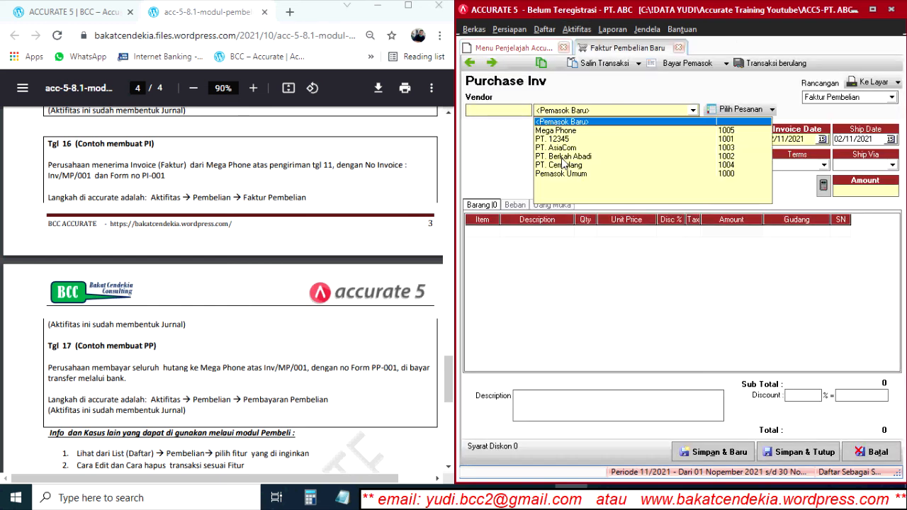
click(566, 131)
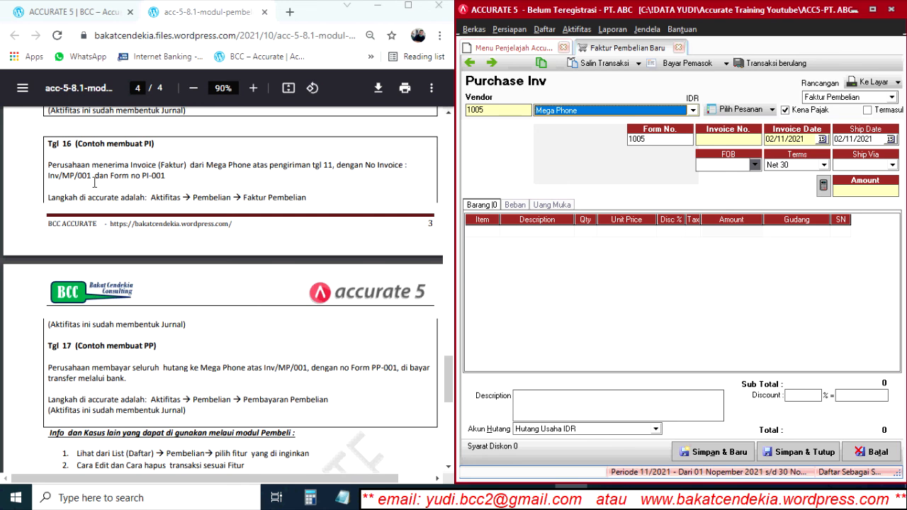
Copy the invoice number Inv/MP/001 from the Tgl 16 exercise into the purchase invoice's invoice number.
drag(46, 175, 93, 179)
key(ctrl+c)
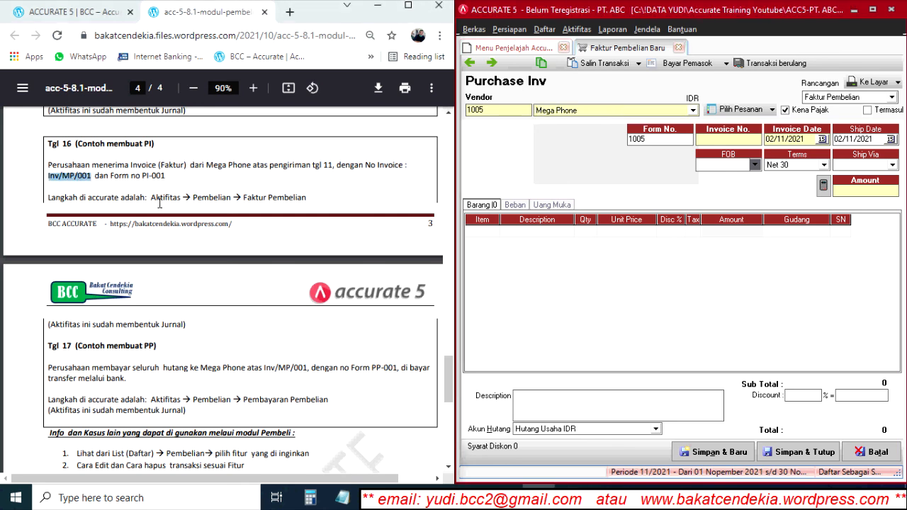
click(714, 140)
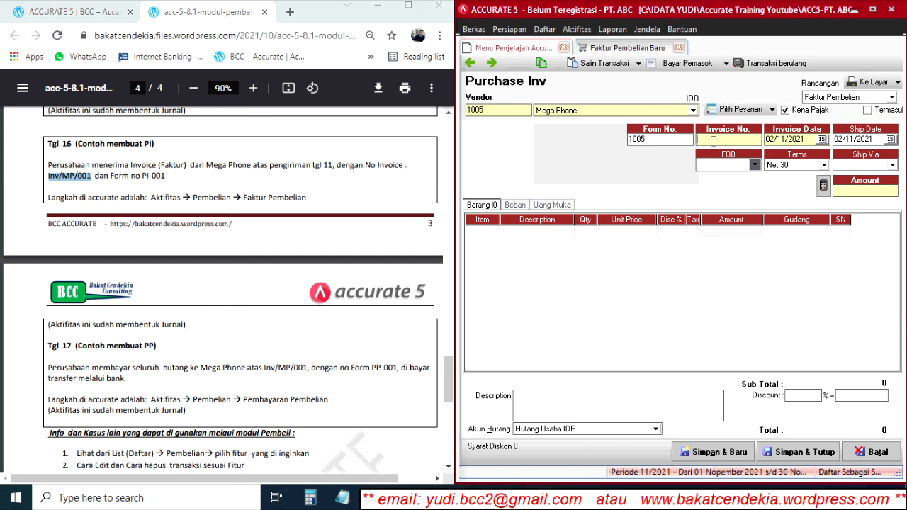
key(ctrl+v)
Set the invoice date and ship date of the Mega Phone purchase invoice to 16/10/2021.
click(822, 139)
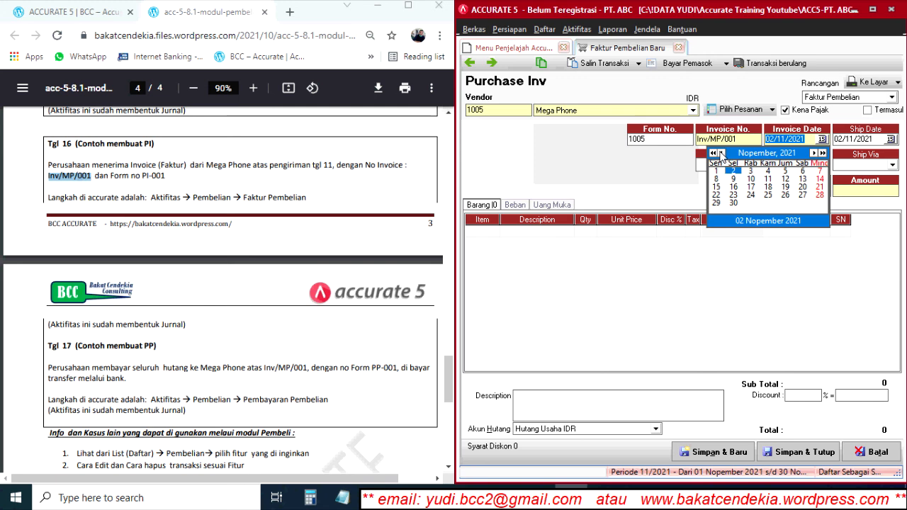
click(719, 154)
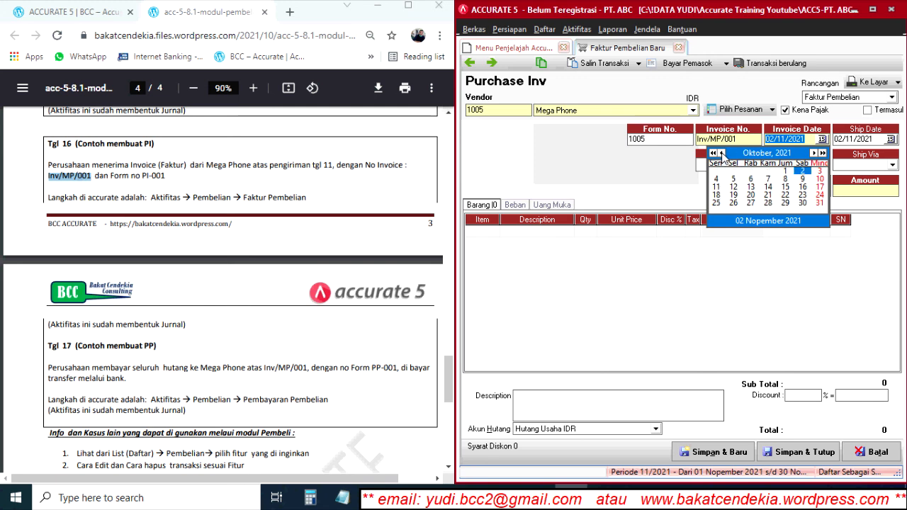
click(803, 187)
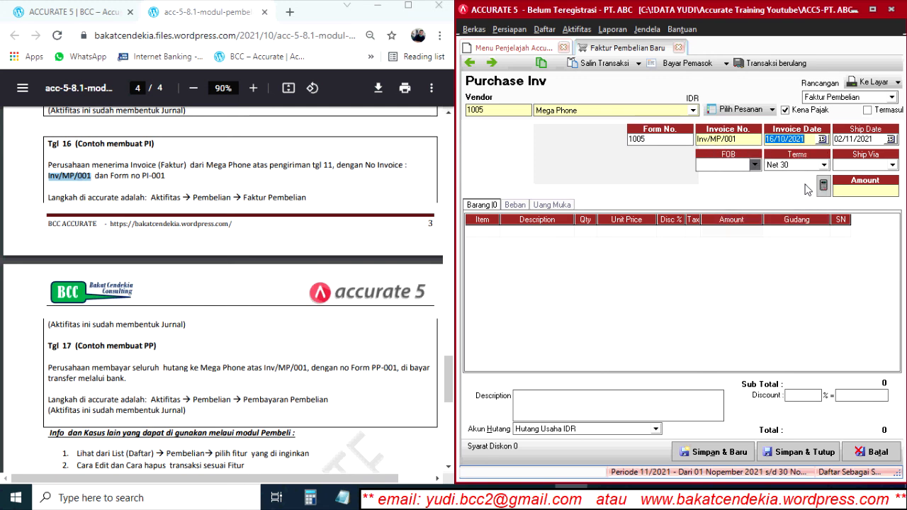
click(879, 141)
click(655, 278)
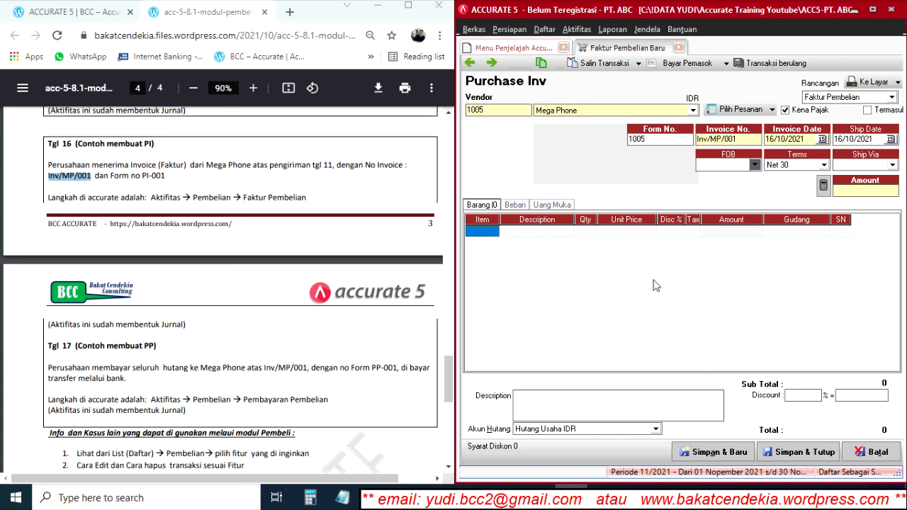
Load the items of goods receipt SJ-001 into the Mega Phone purchase invoice, and save and close it.
click(771, 109)
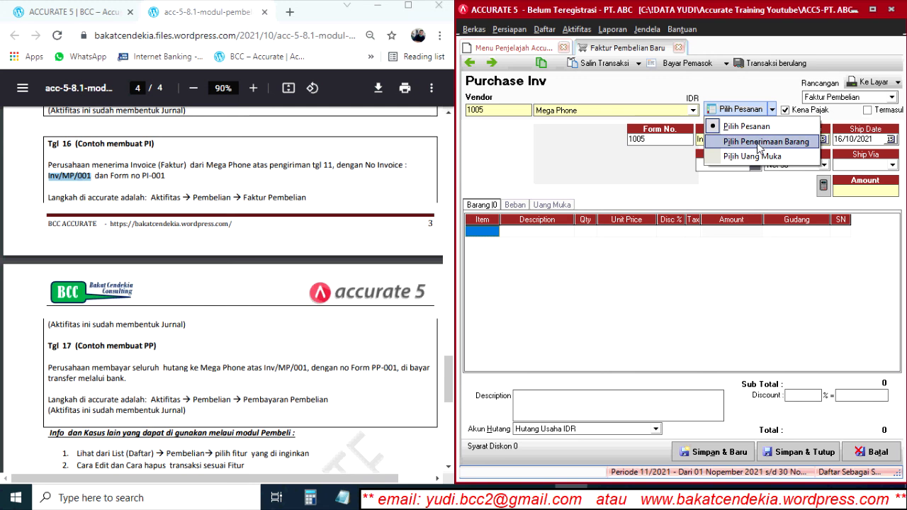
click(666, 262)
click(775, 110)
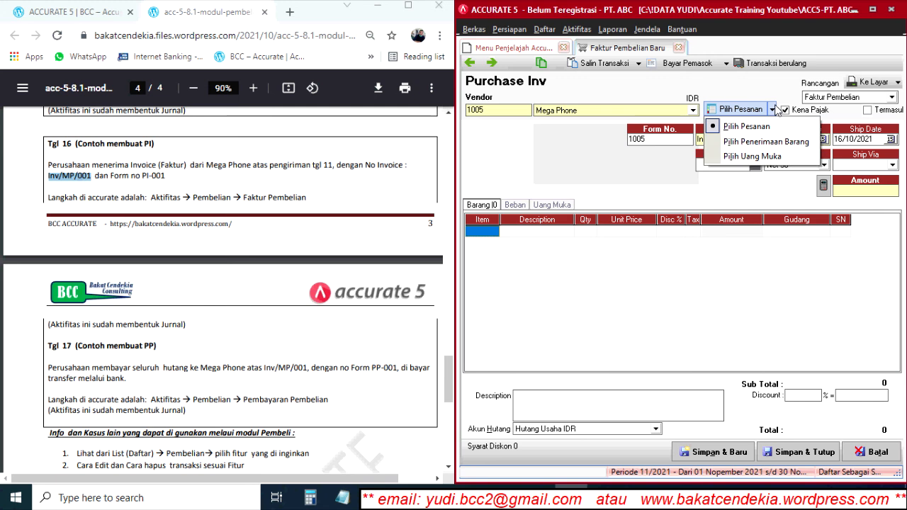
click(756, 142)
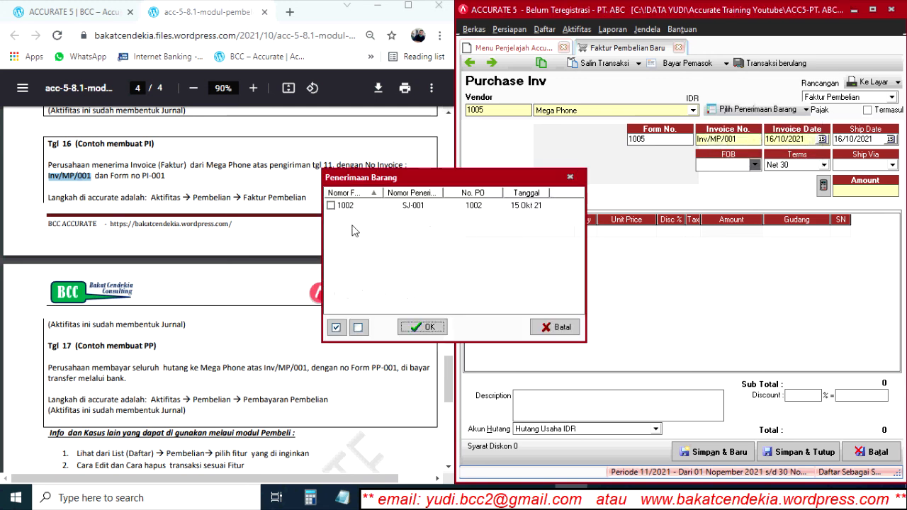
click(331, 206)
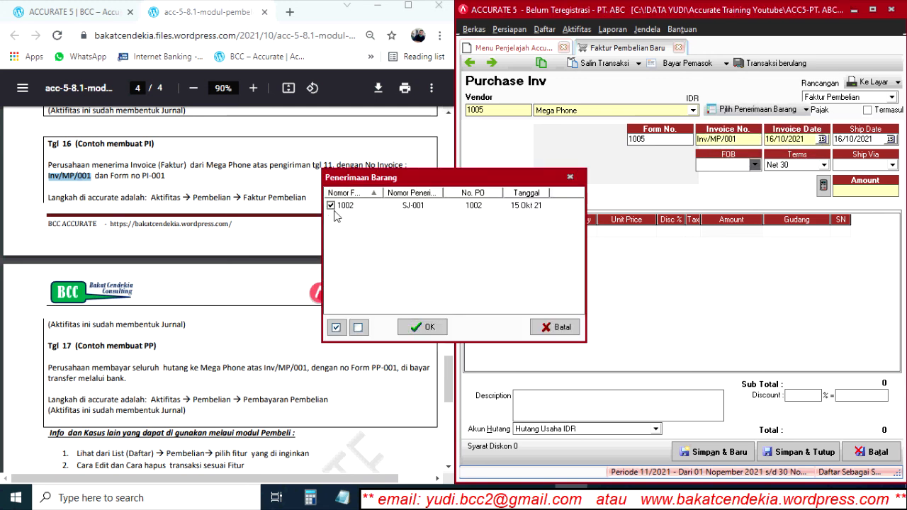
click(425, 329)
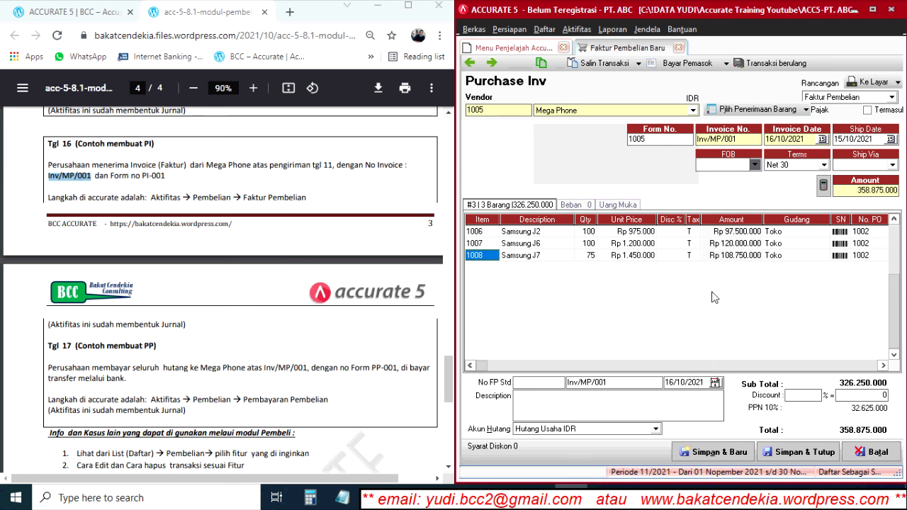
click(805, 452)
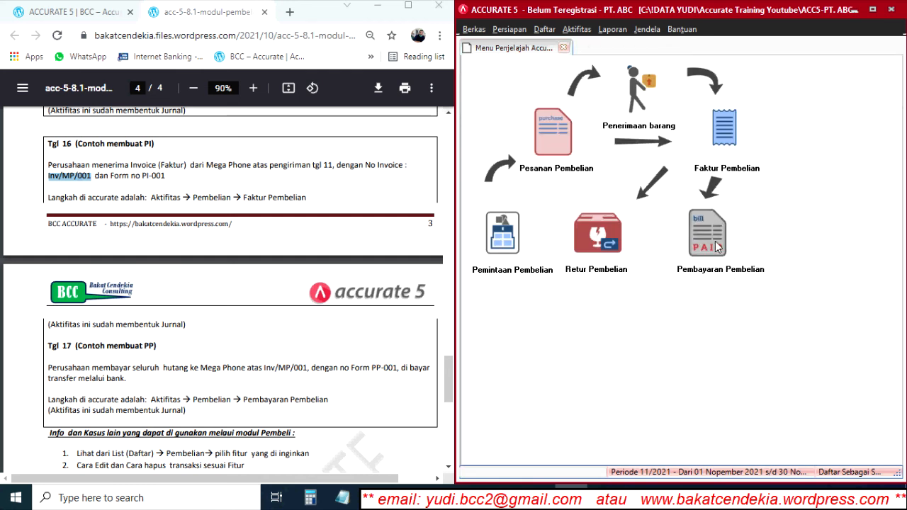
Create a new purchase payment for the Tgl 17 exercise with Mega Phone as the vendor.
scroll(196, 333, down, 2)
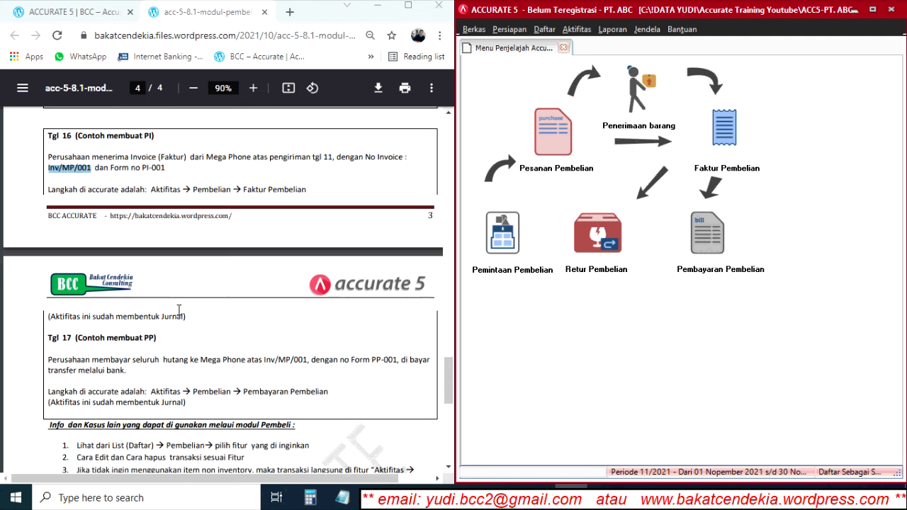
scroll(182, 312, up, 3)
scroll(181, 310, down, 4)
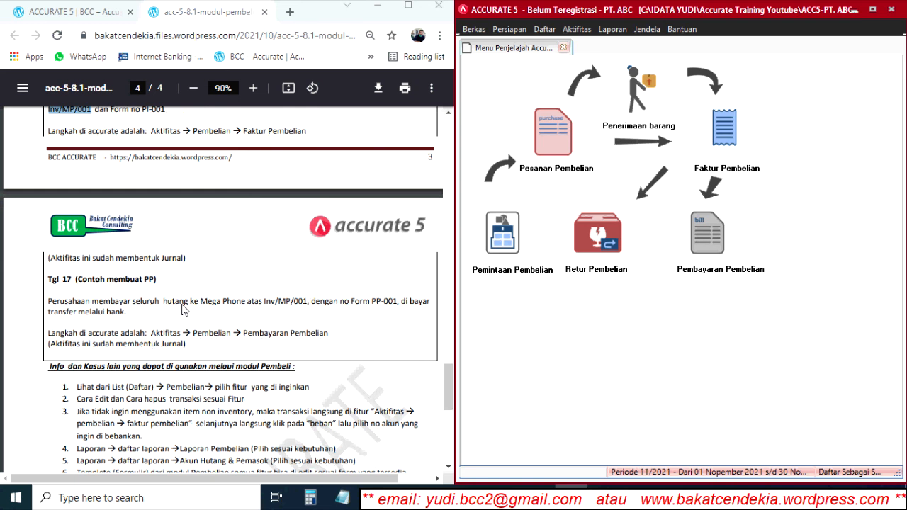
scroll(182, 310, down, 2)
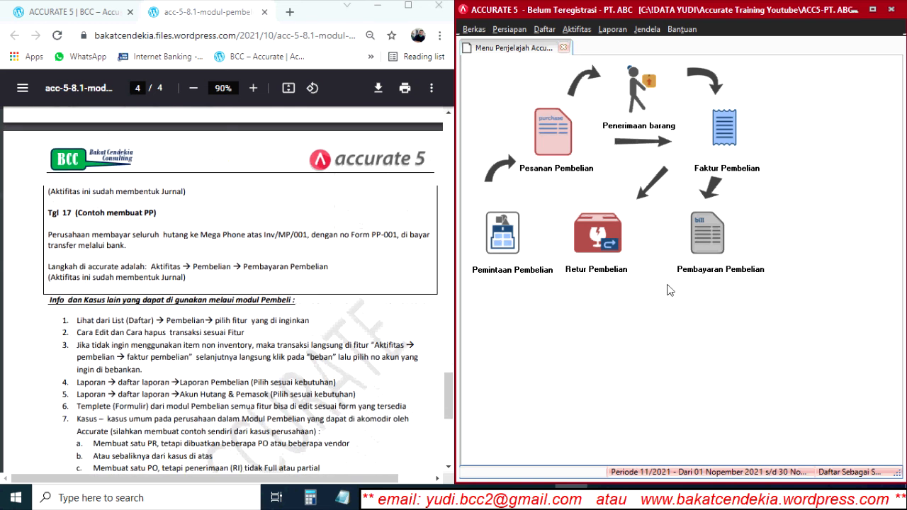
click(709, 232)
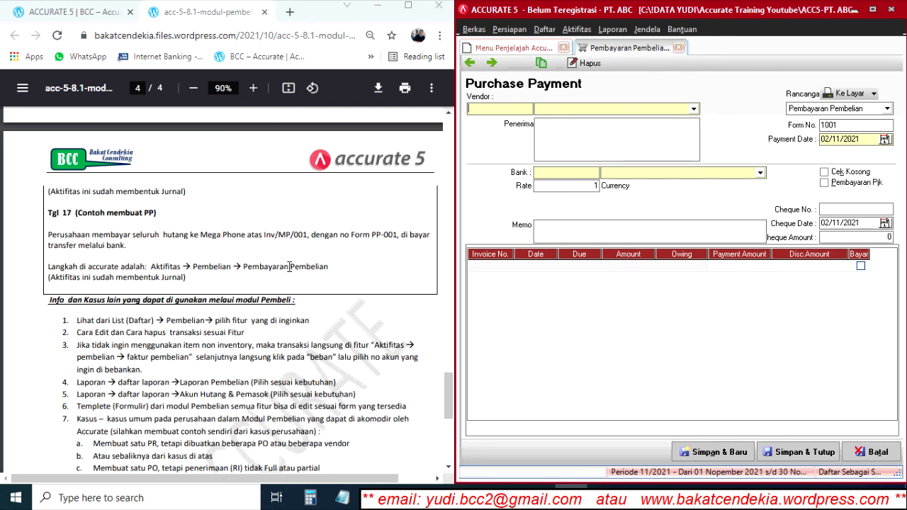
click(499, 50)
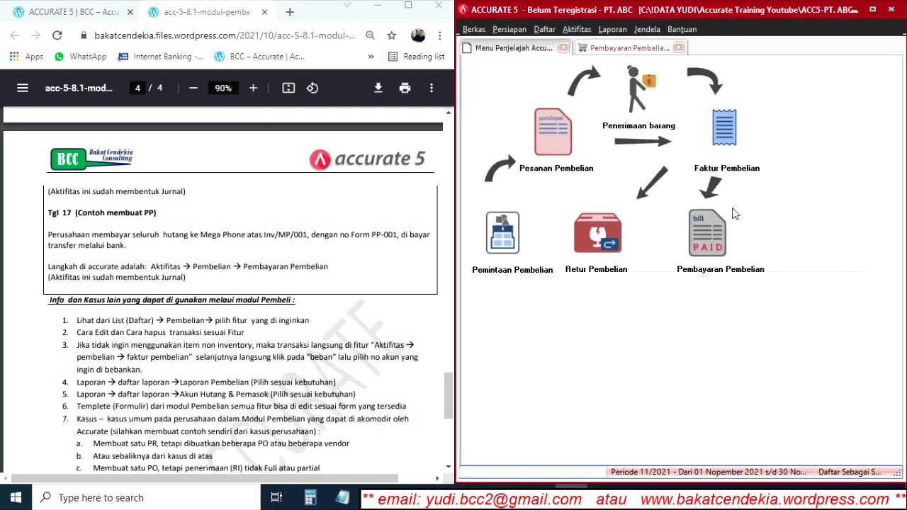
click(627, 48)
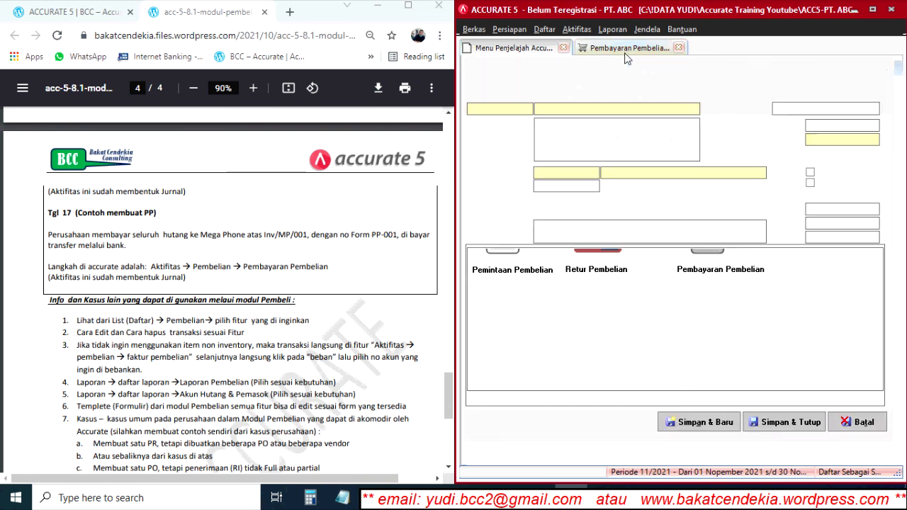
click(617, 114)
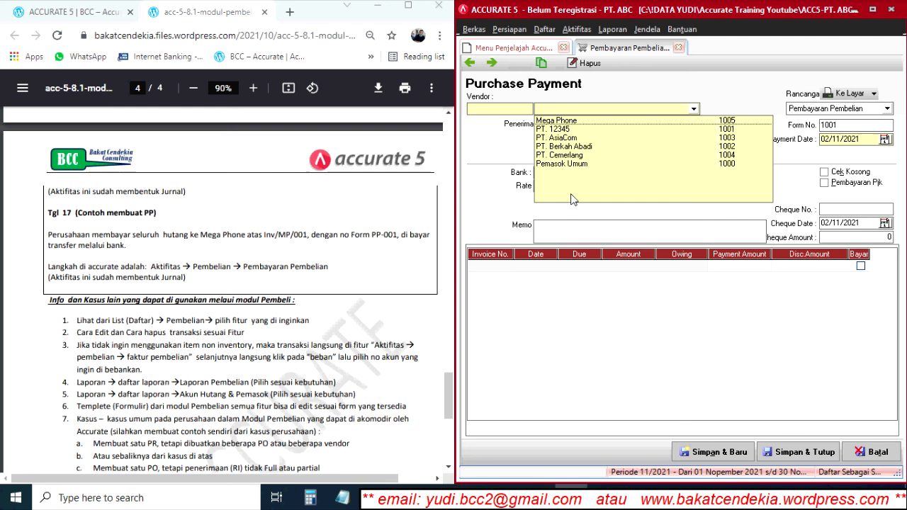
click(580, 121)
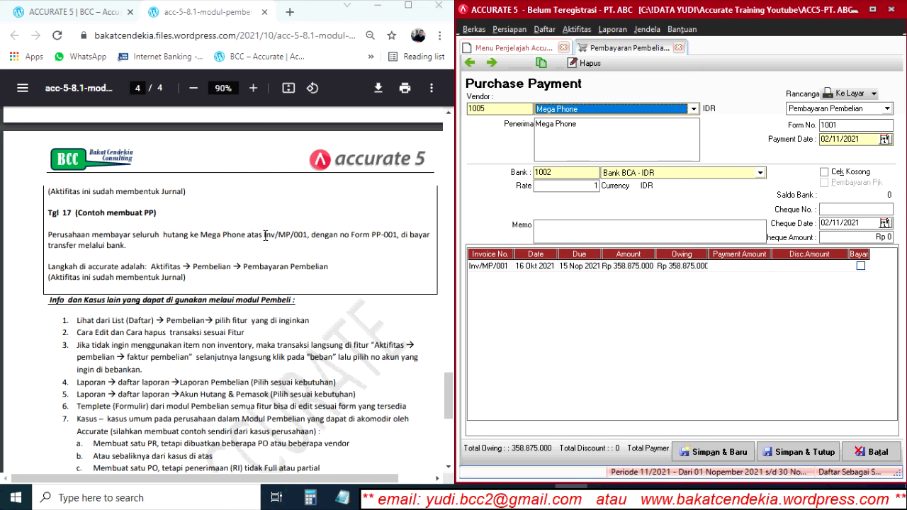
Set the payment date and cheque date of the Mega Phone purchase payment to 17/10/2021, with Bank BCA - IDR as the bank.
drag(265, 234, 309, 234)
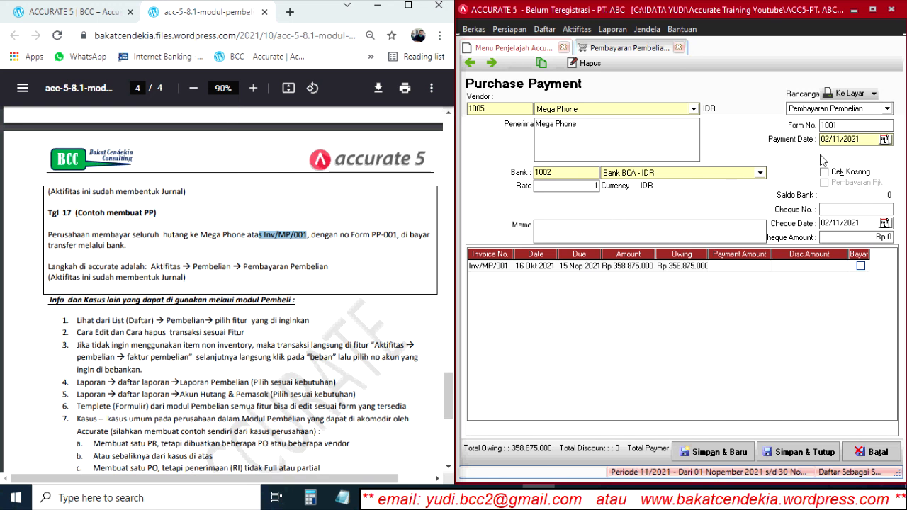
click(846, 125)
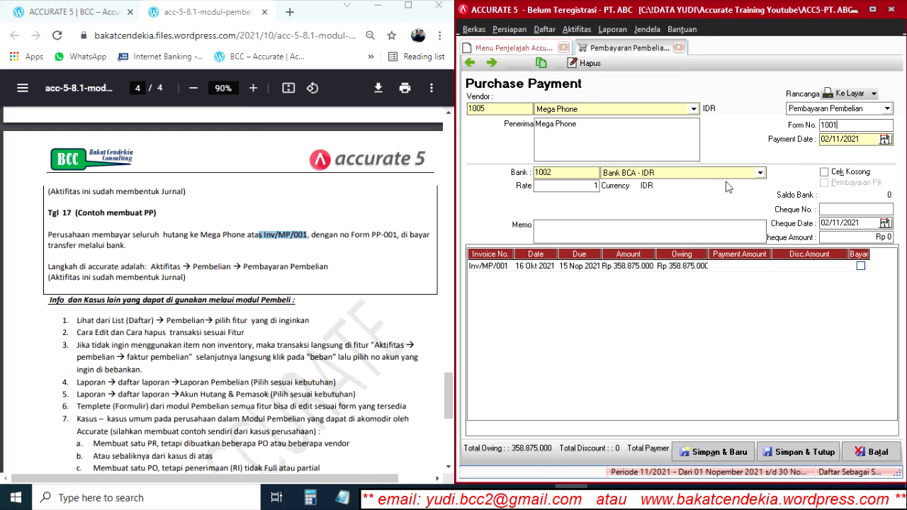
click(885, 139)
click(783, 153)
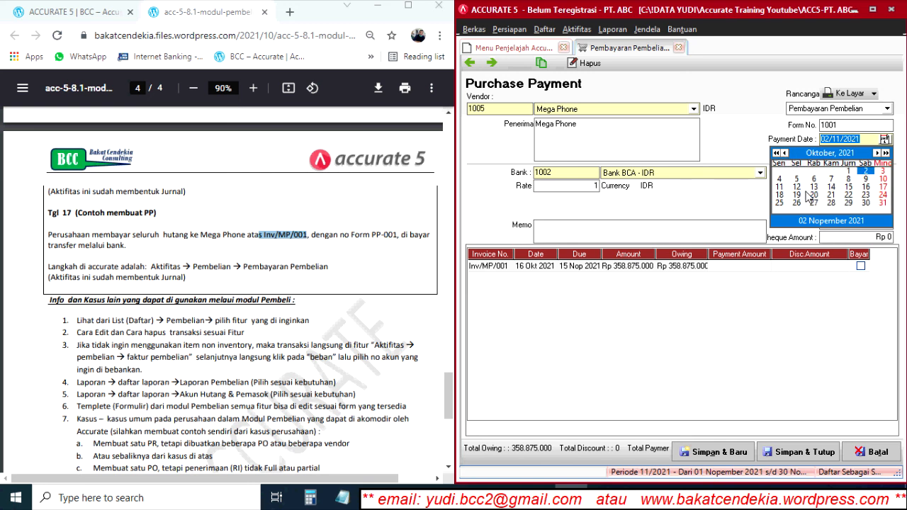
click(884, 188)
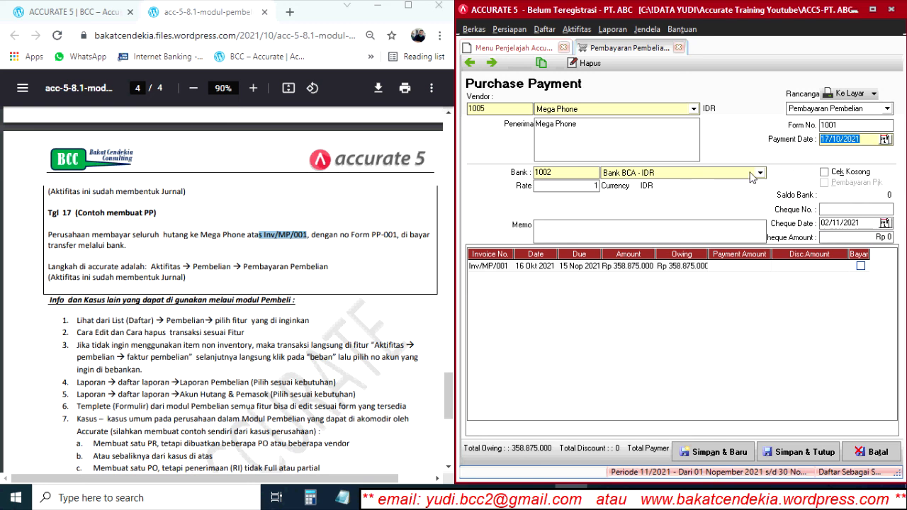
click(695, 174)
click(530, 208)
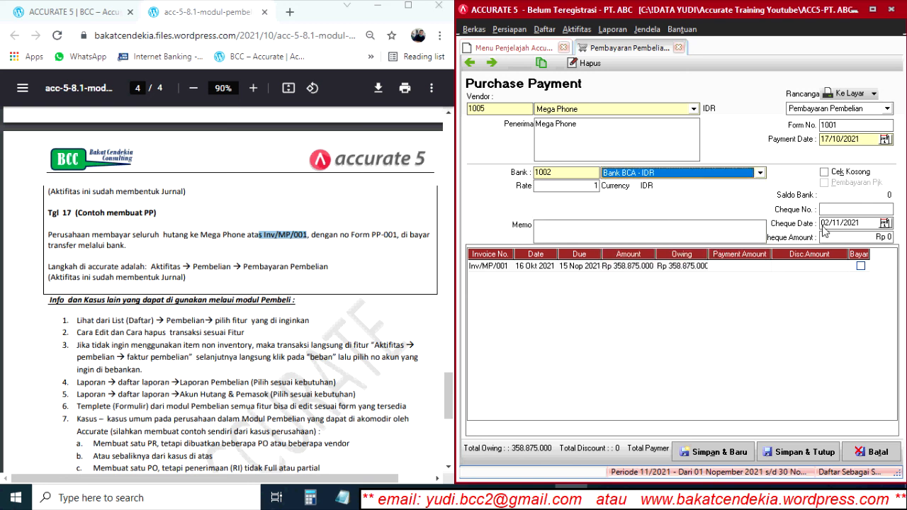
click(884, 223)
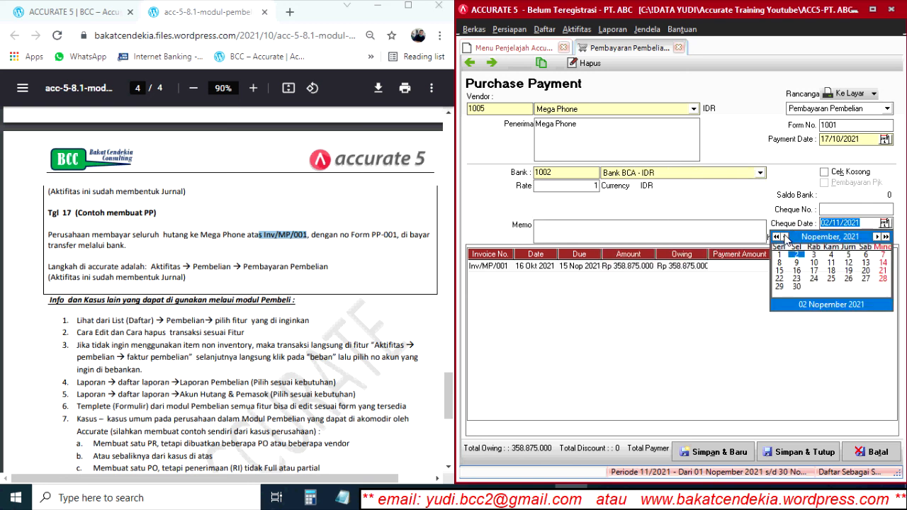
click(784, 237)
click(883, 271)
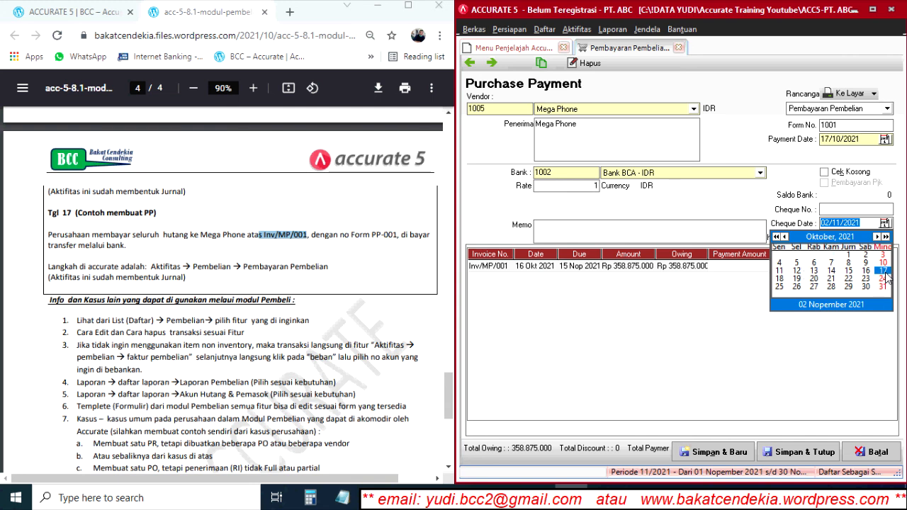
Widen the Owing and Amount columns, and open invoice Inv/MP/001 from the payment to review its details.
drag(709, 253, 724, 254)
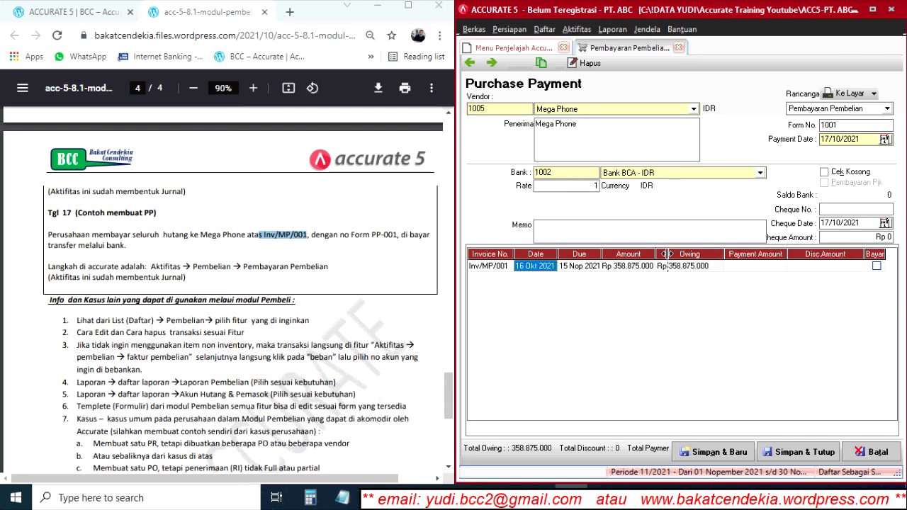
drag(656, 254, 666, 253)
click(484, 268)
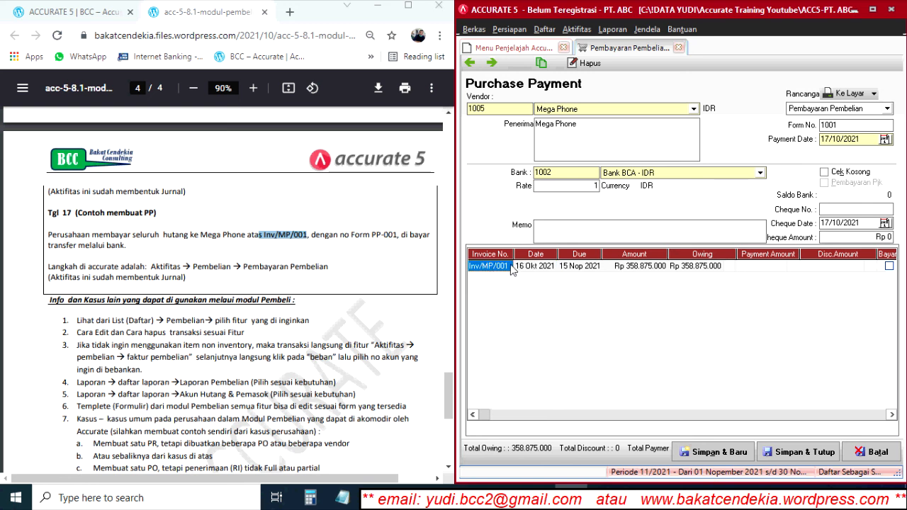
double_click(497, 270)
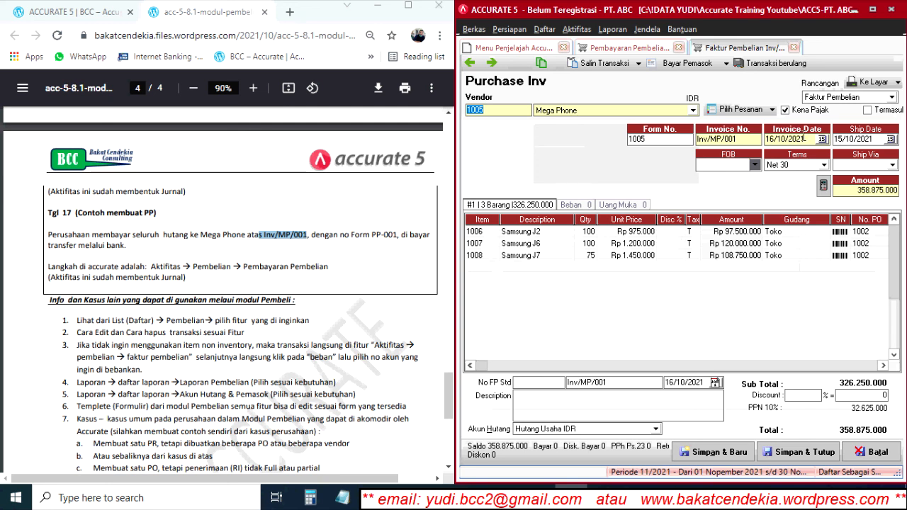
click(794, 47)
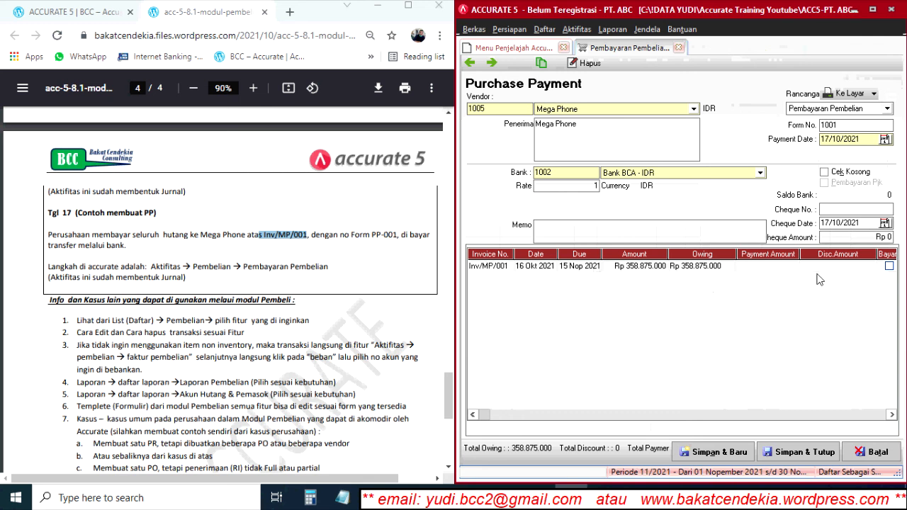
Mark invoice Inv/MP/001 for full payment in the Mega Phone purchase payment.
click(889, 267)
click(875, 267)
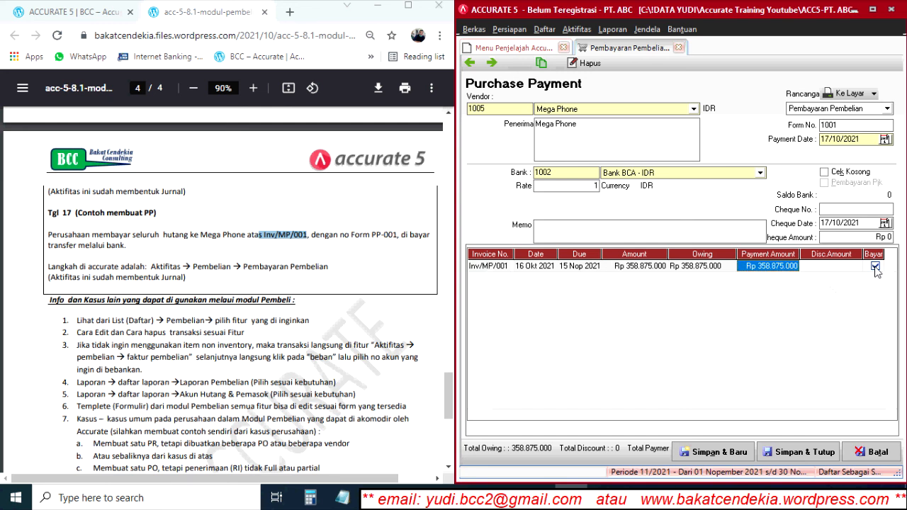
click(670, 234)
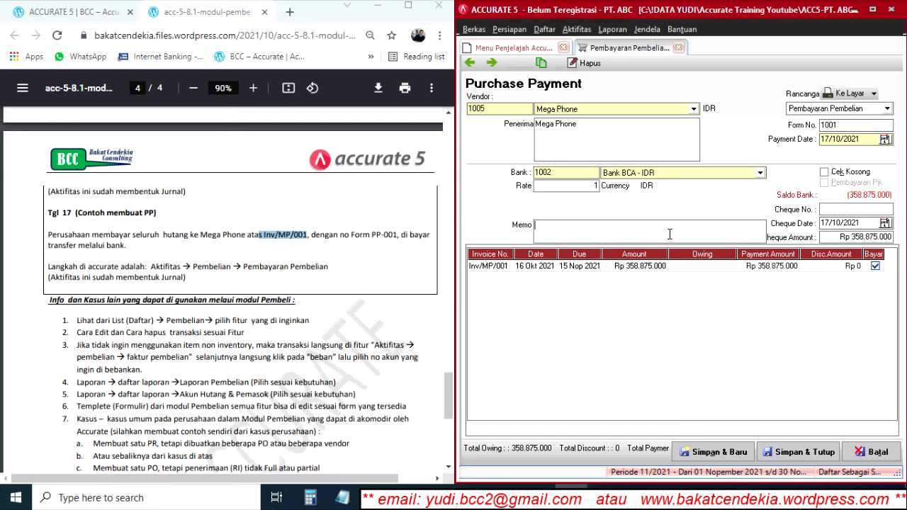
Try a partial payment of Rp 300.000.000 for invoice Inv/MP/001.
click(770, 269)
text(3)
key(Tab)
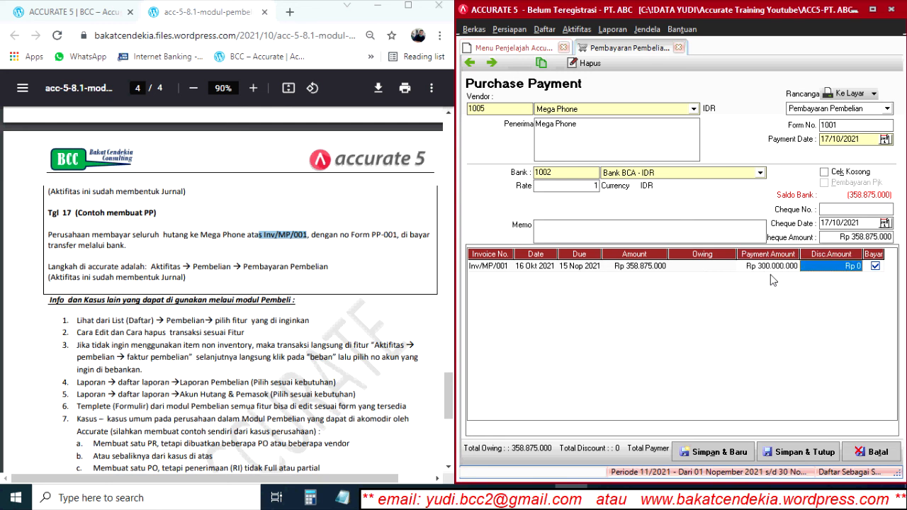
click(716, 234)
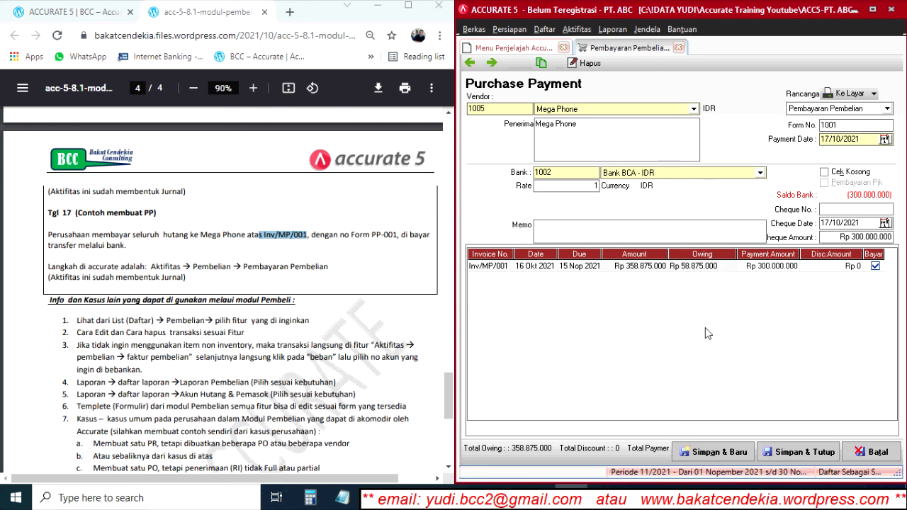
Reset invoice Inv/MP/001 to full payment, and save and close the purchase payment.
click(876, 267)
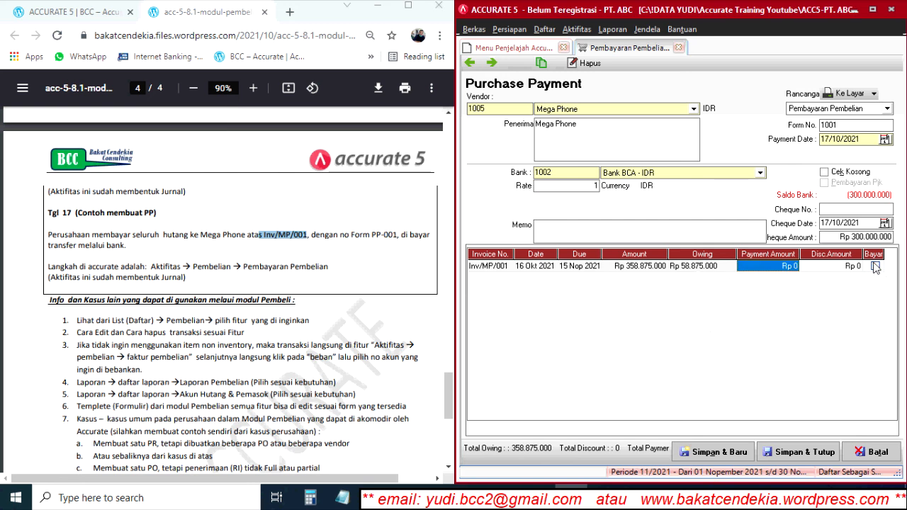
click(877, 266)
click(676, 232)
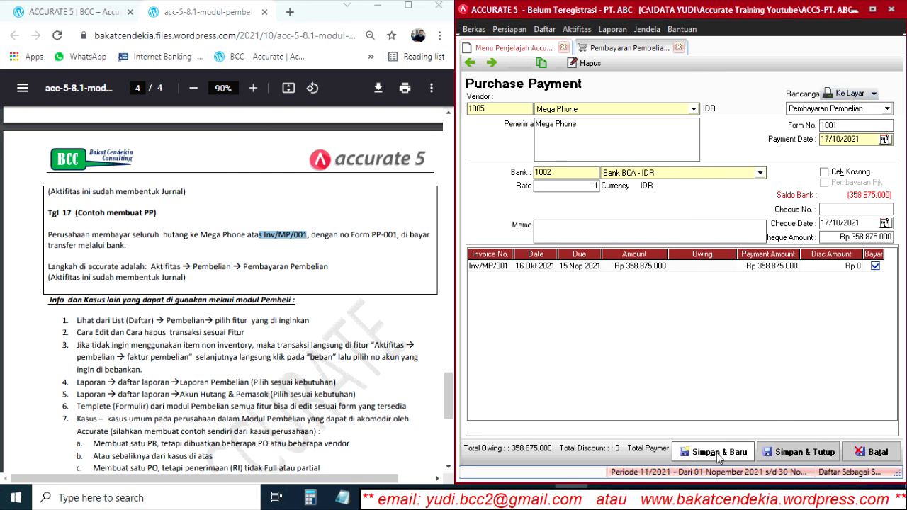
click(821, 453)
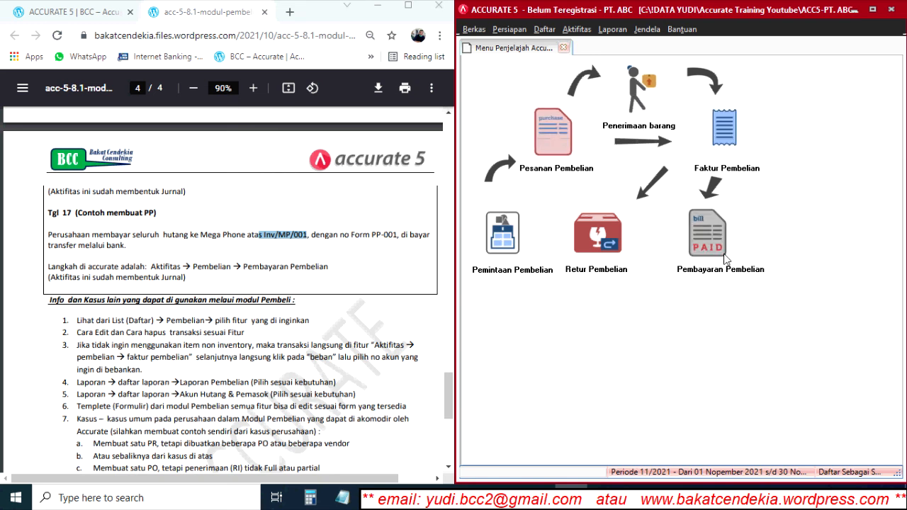
Start a new purchase return for vendor Mega Phone against invoice Inv/MP/001.
click(603, 234)
click(620, 110)
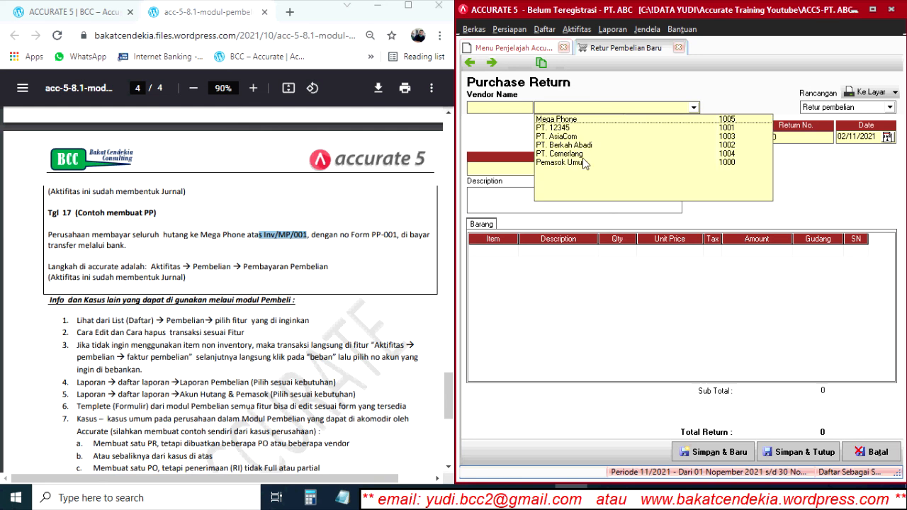
click(557, 121)
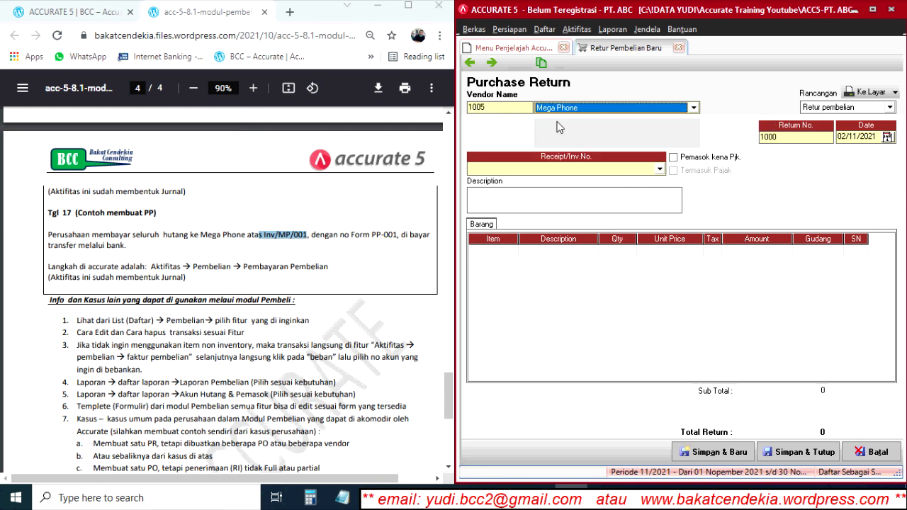
click(816, 137)
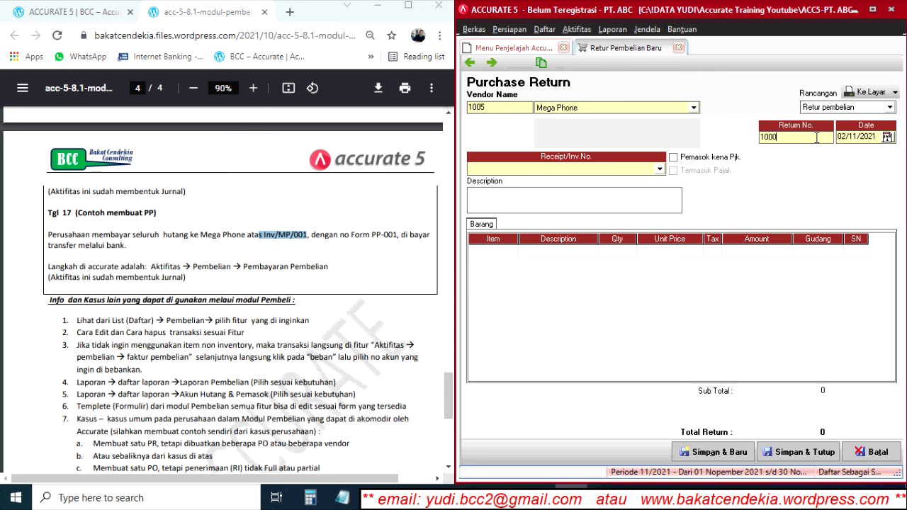
click(659, 169)
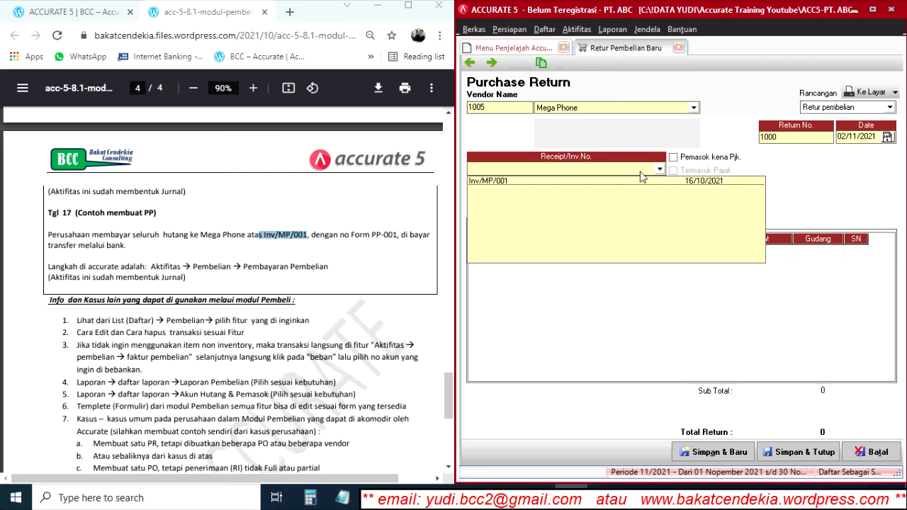
click(489, 181)
Add Samsung J2 with quantity 2 to the return, declining to return all items, and discard the return without saving.
click(559, 253)
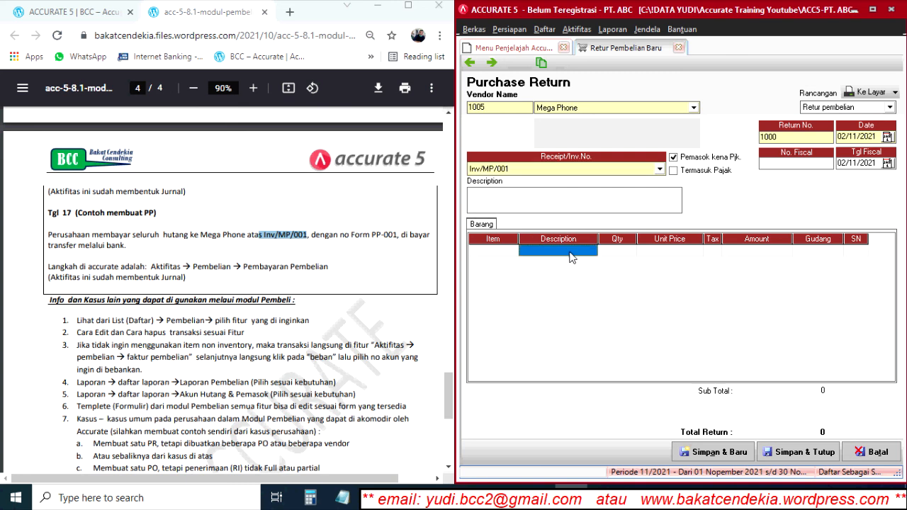
click(593, 252)
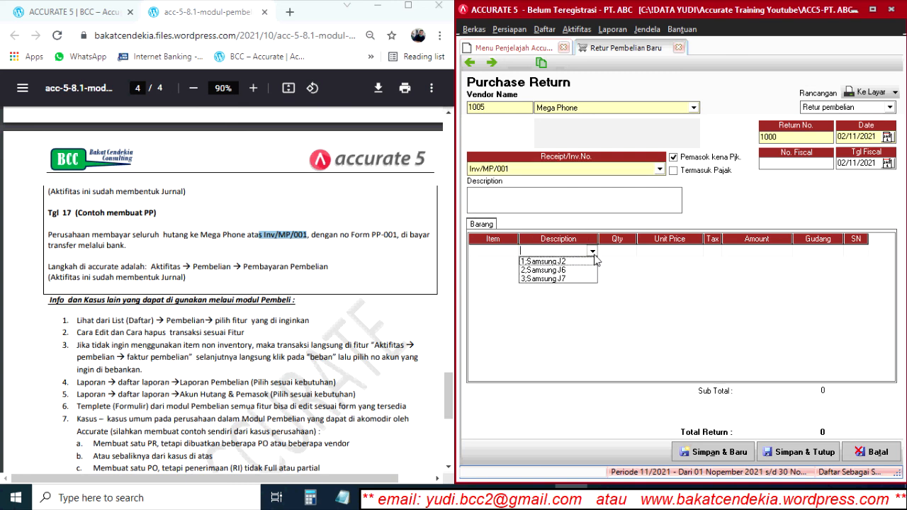
click(550, 263)
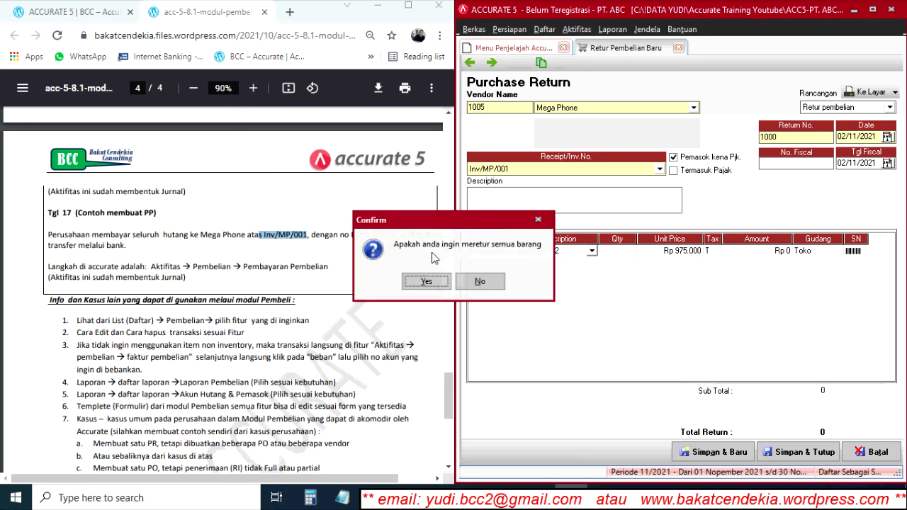
click(485, 281)
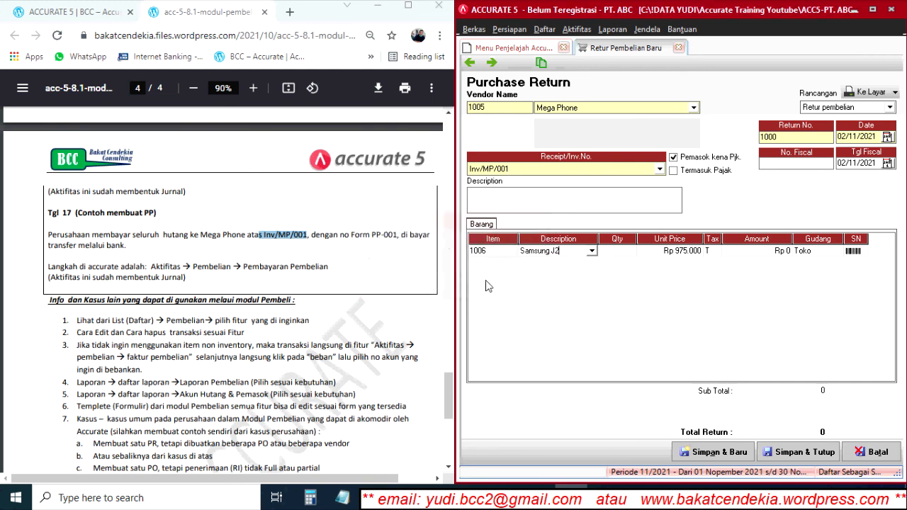
click(772, 257)
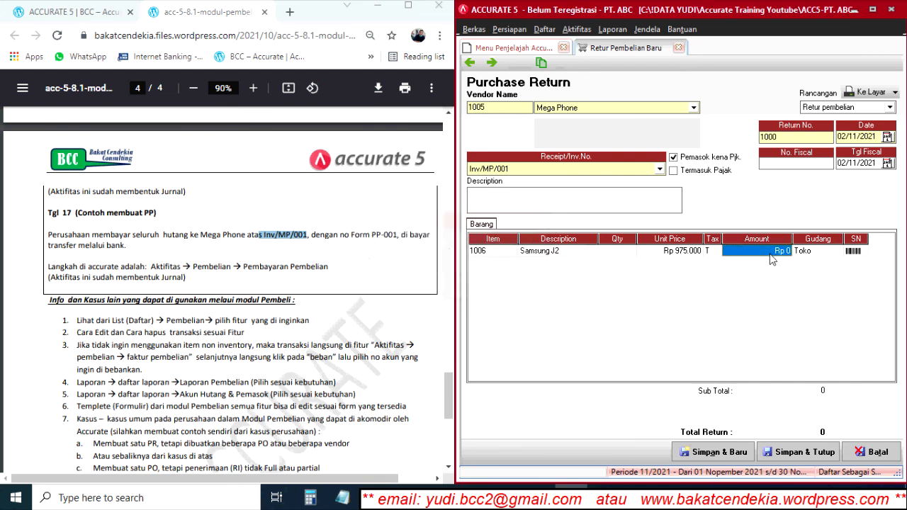
click(621, 254)
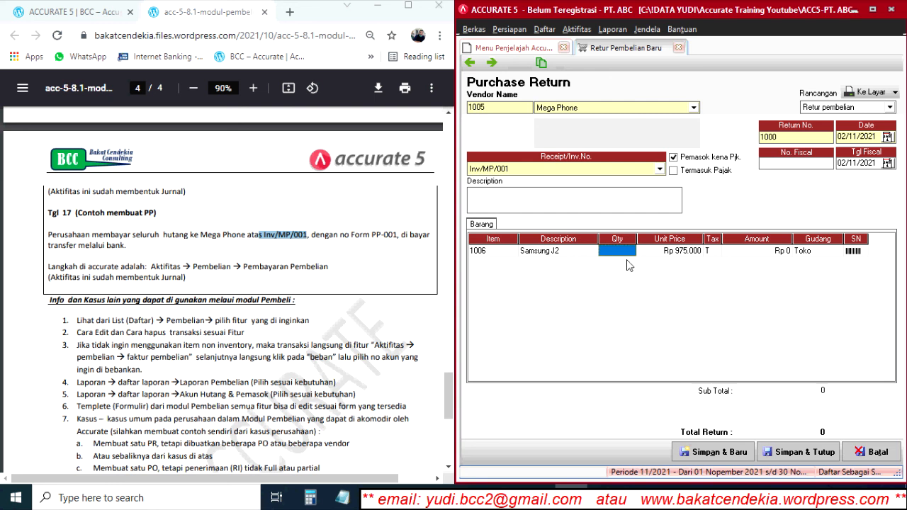
text(2)
key(Tab)
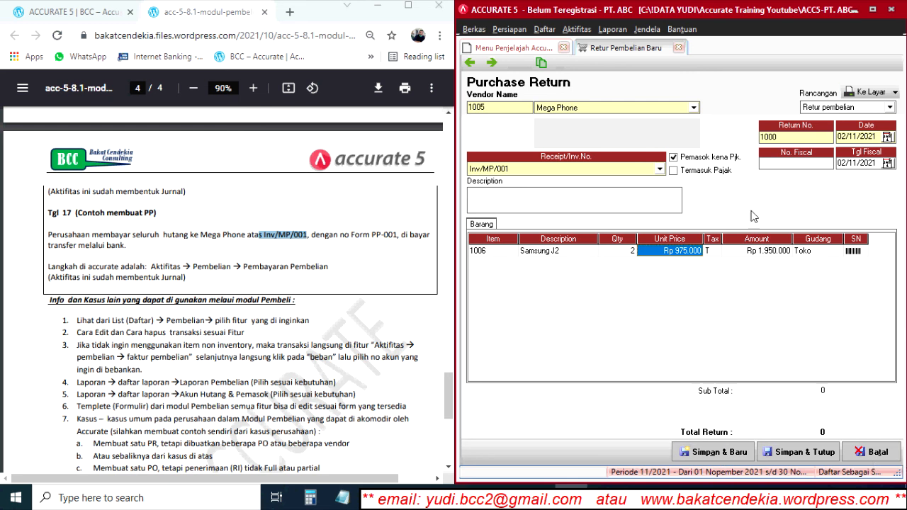
click(883, 457)
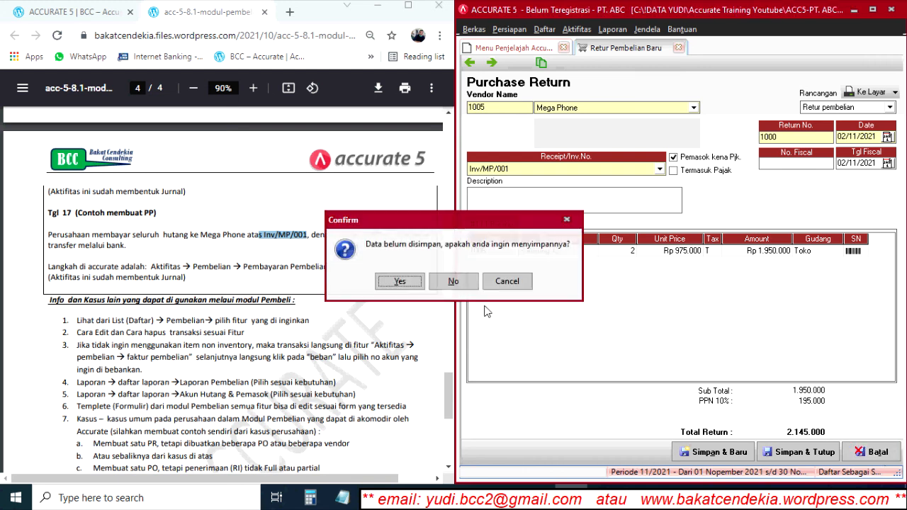
click(457, 281)
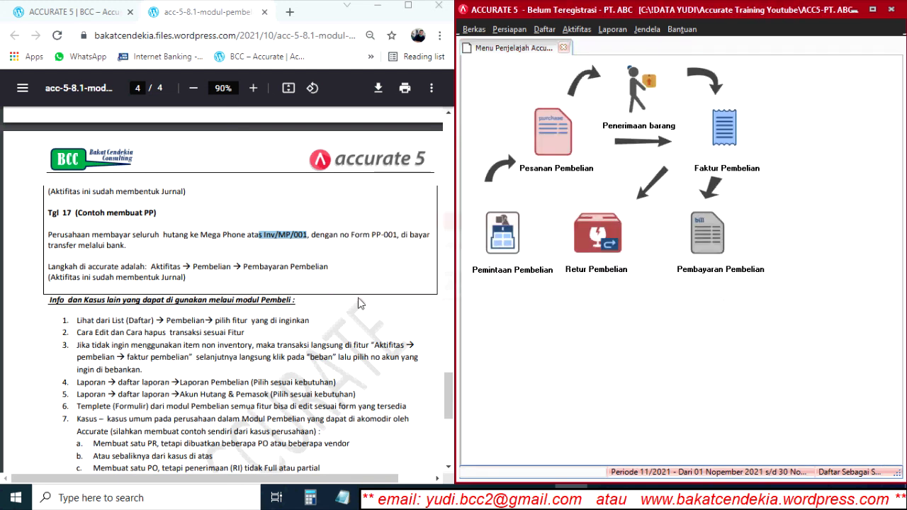
Examine the first points of the document's list of further information and cases for the purchase module.
scroll(358, 296, down, 3)
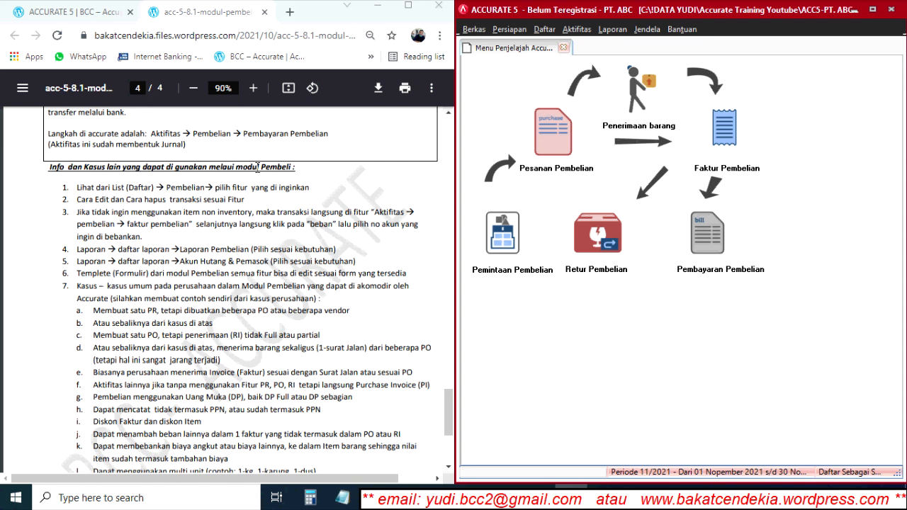
drag(77, 186, 307, 198)
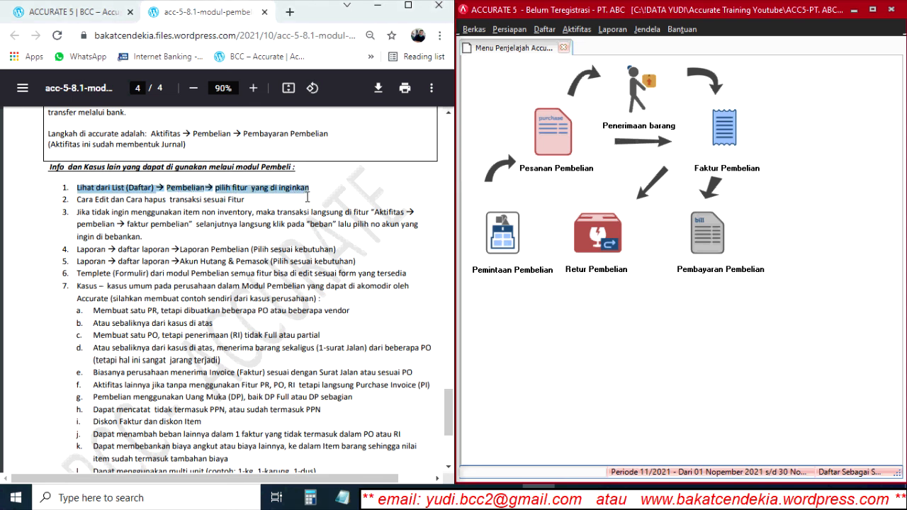
click(119, 201)
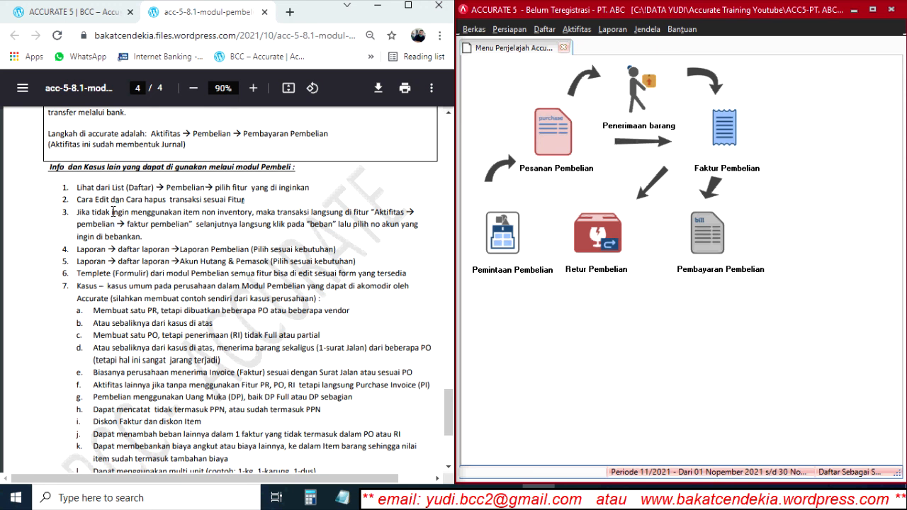
drag(90, 201, 246, 190)
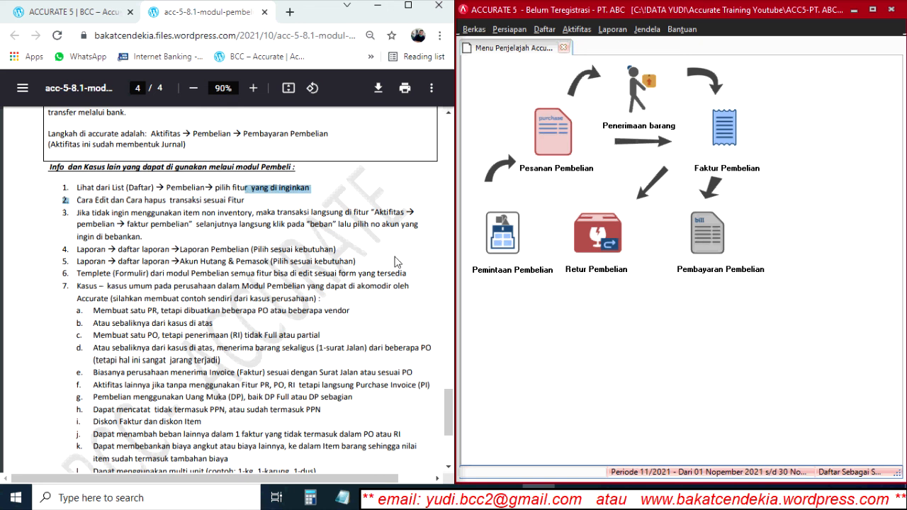
Highlight point 2 of the document on editing and deleting transactions, and open the purchase invoice list with its date filter off.
click(115, 202)
drag(78, 200, 244, 197)
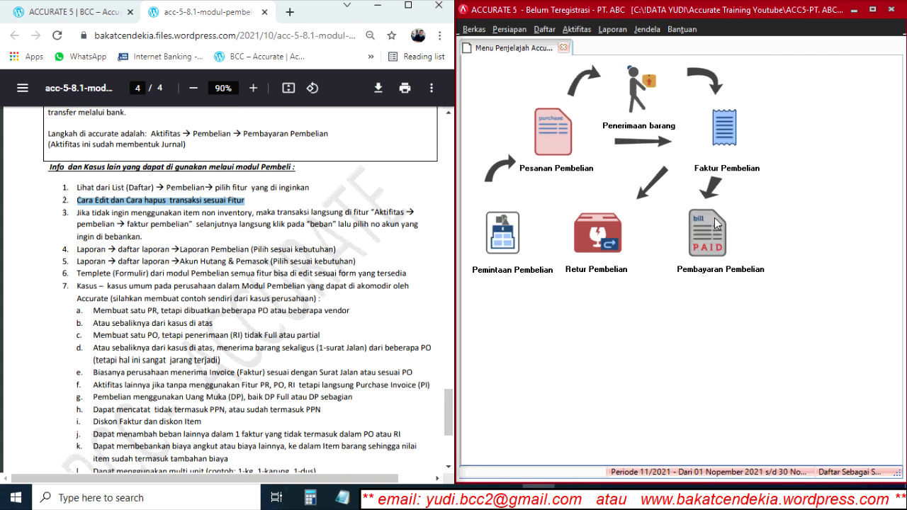
click(542, 30)
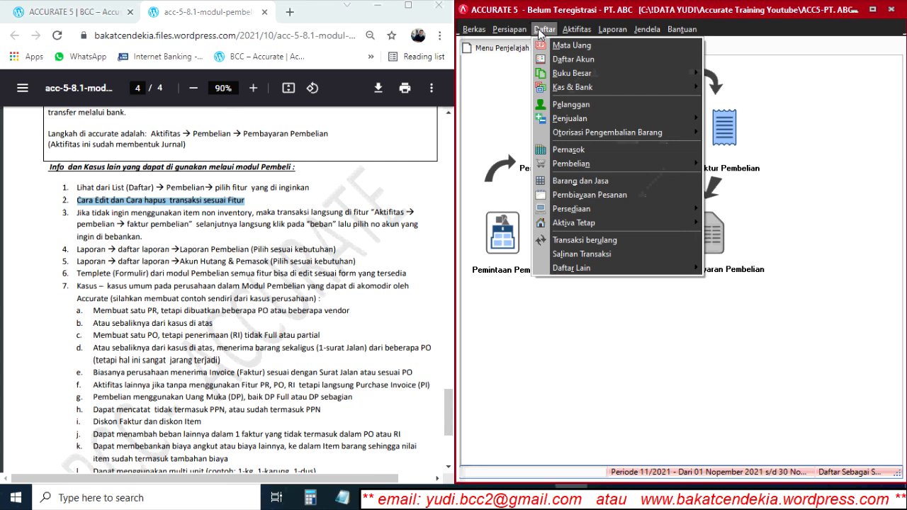
mouse_move(584, 166)
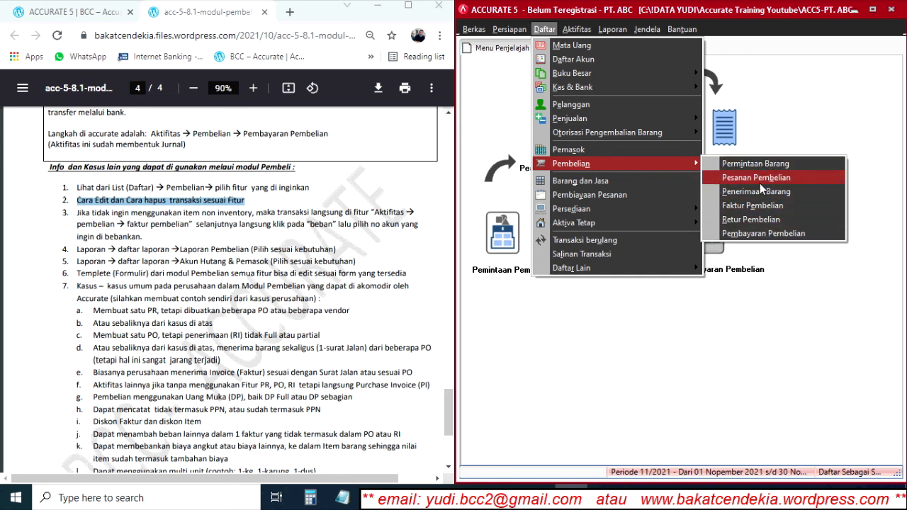
click(755, 208)
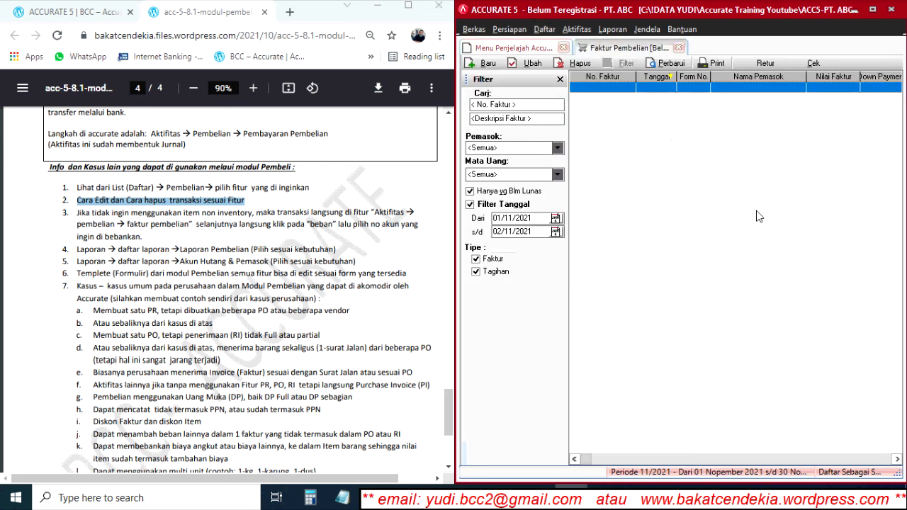
click(496, 207)
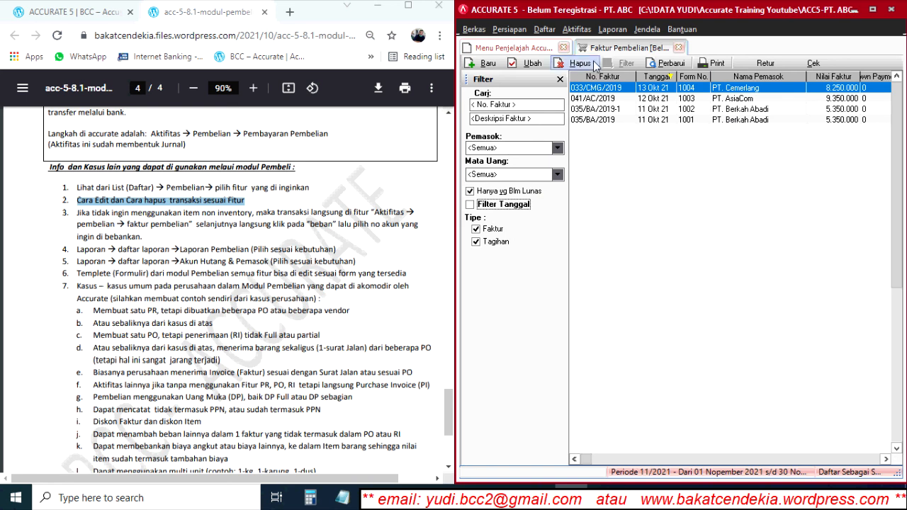
List purchase orders of all dates, including closed (Ditutup) and fully received (Diterima Penuh) ones, and return to the purchase flowchart.
click(540, 30)
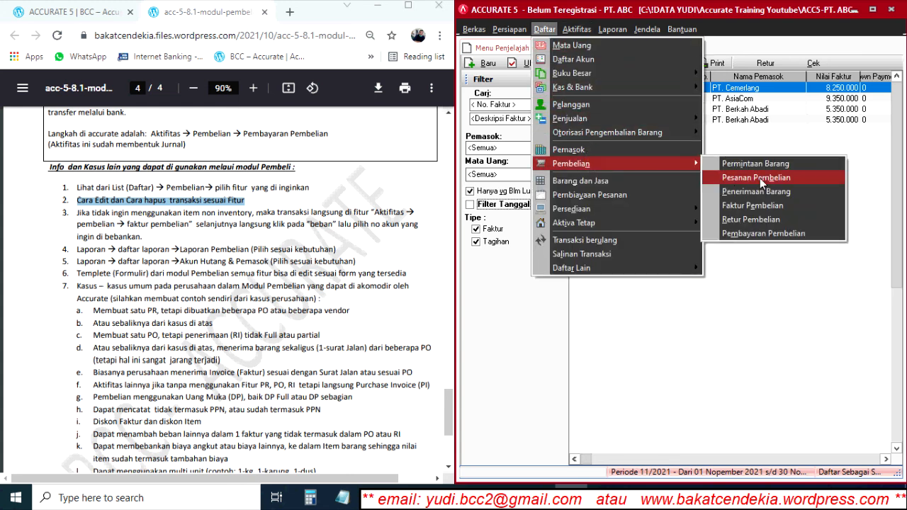
click(759, 178)
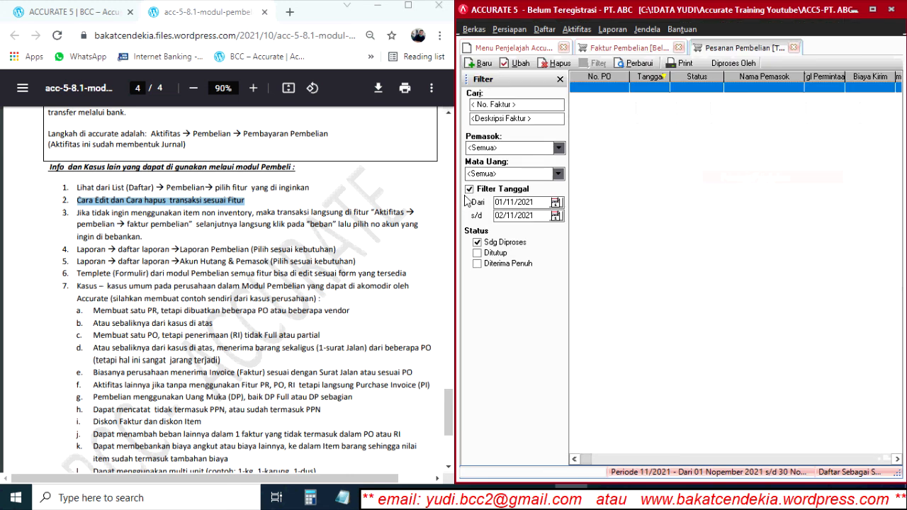
click(469, 189)
click(477, 222)
click(477, 233)
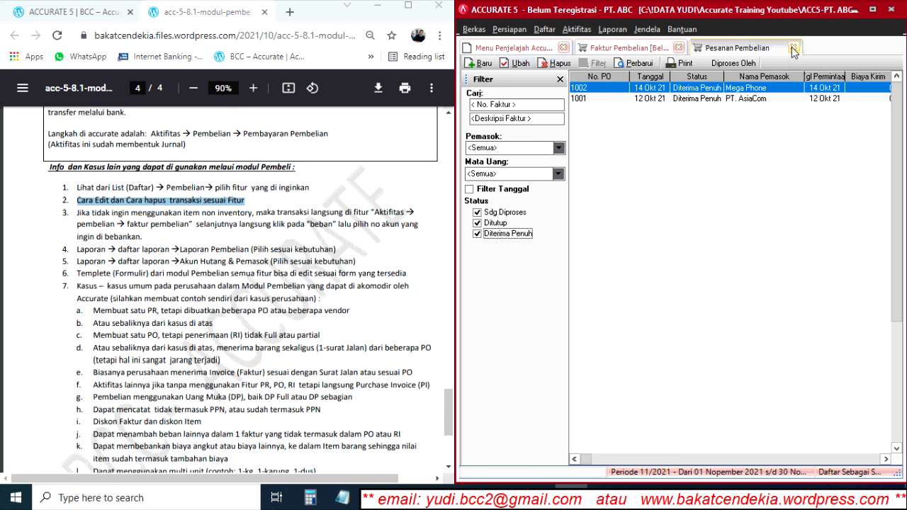
click(512, 48)
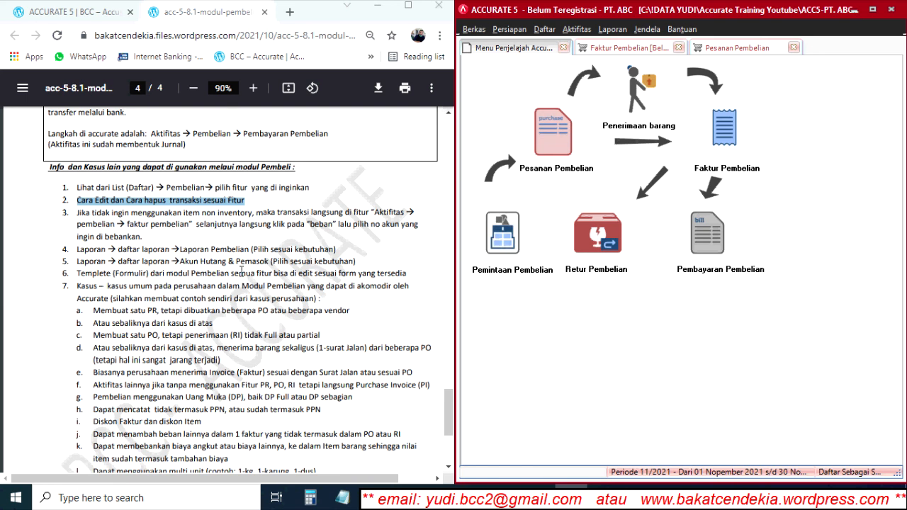
Open a new purchase invoice and compare its Barang section with the Beban section used for non-inventory purchases.
click(85, 212)
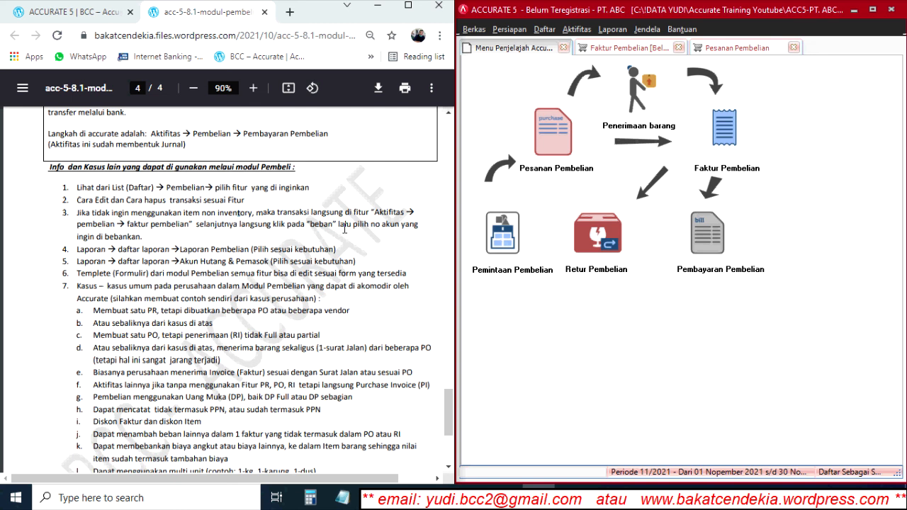
click(571, 31)
mouse_move(603, 101)
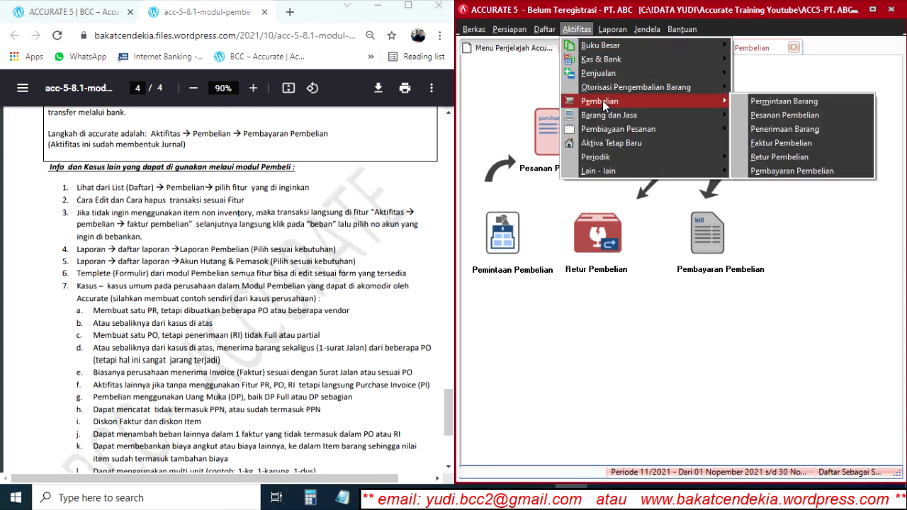
click(789, 143)
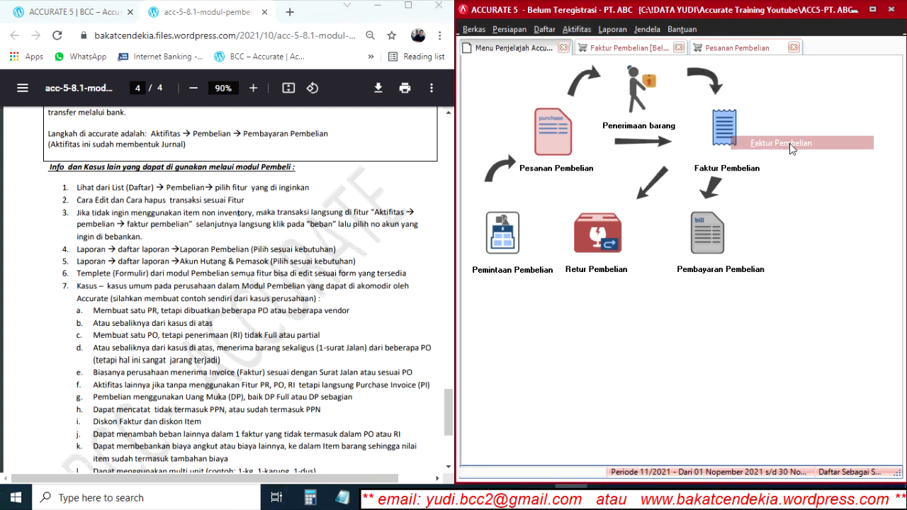
click(516, 206)
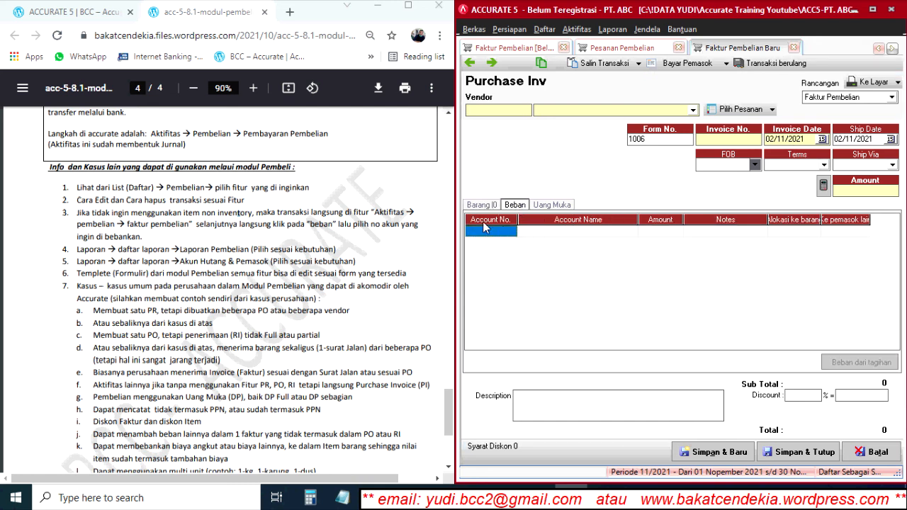
click(482, 204)
click(516, 205)
click(210, 247)
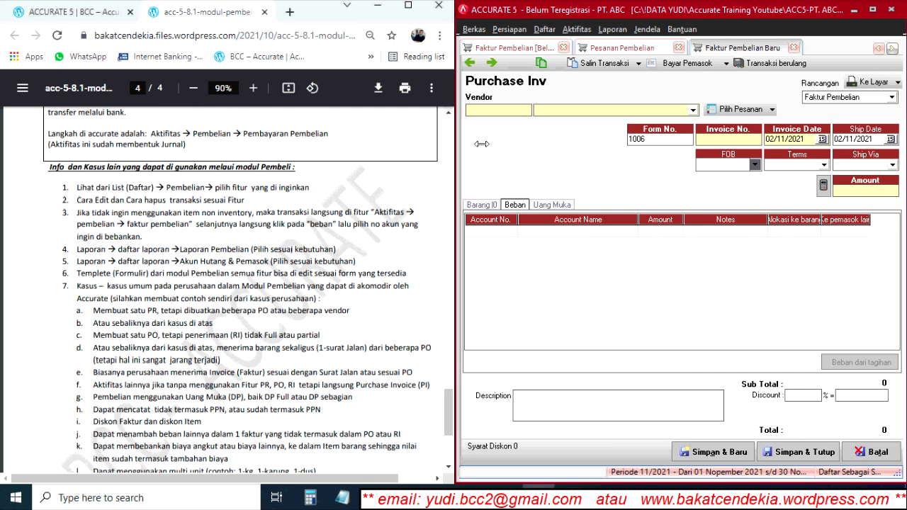
Open the report list and compare the reports under Laporan Pembelian and Akun Hutang & Pemasok.
click(613, 29)
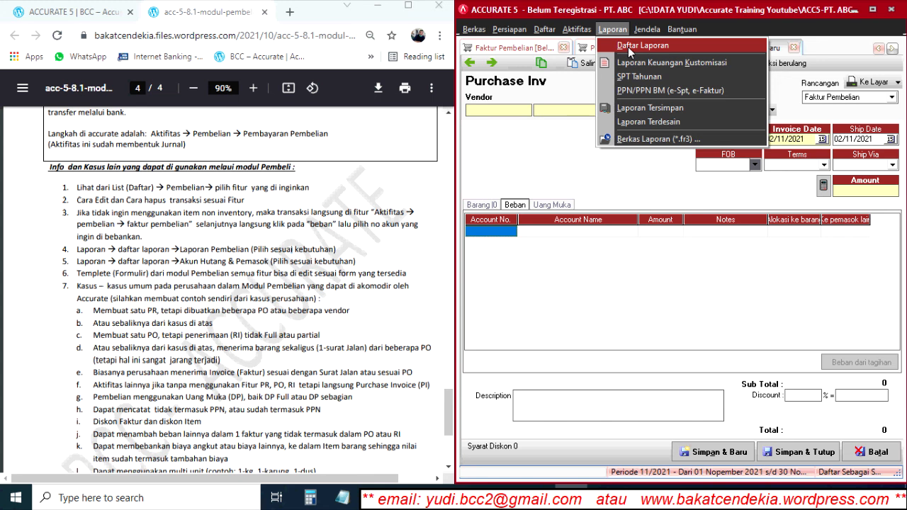
click(628, 46)
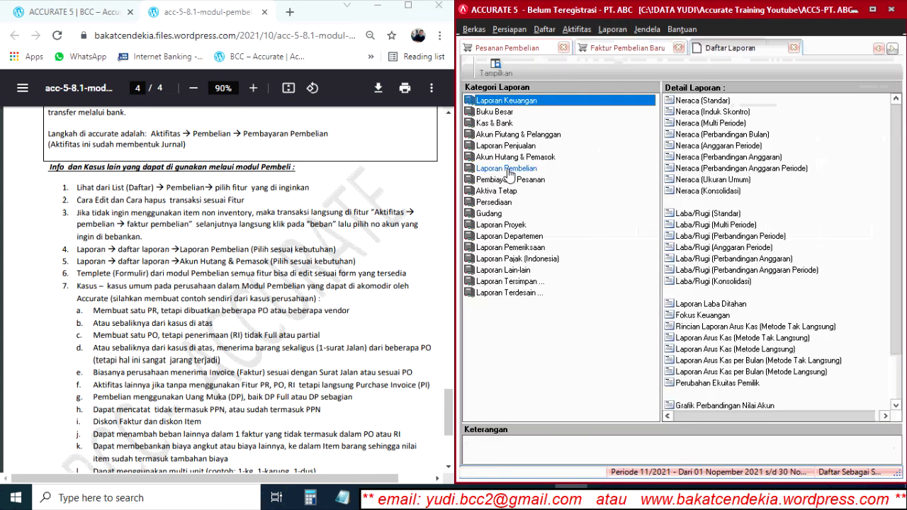
click(508, 170)
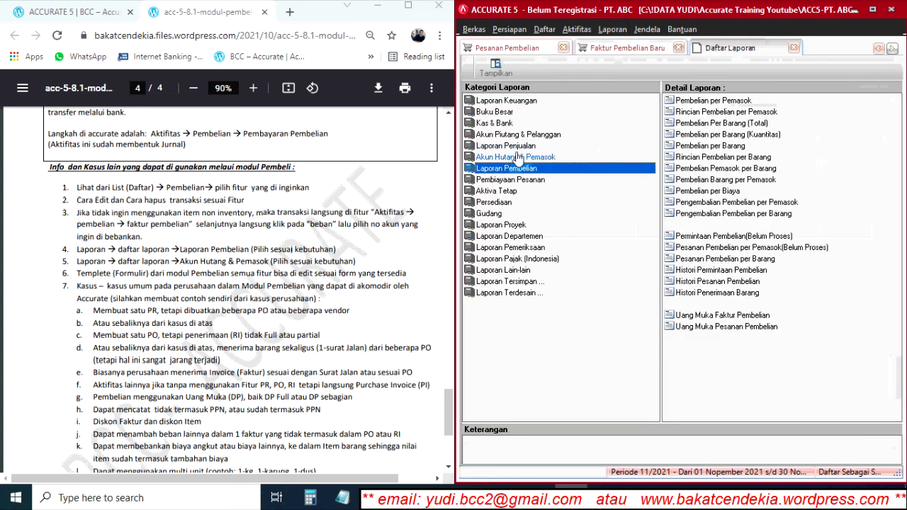
click(517, 158)
click(514, 169)
click(516, 157)
click(510, 168)
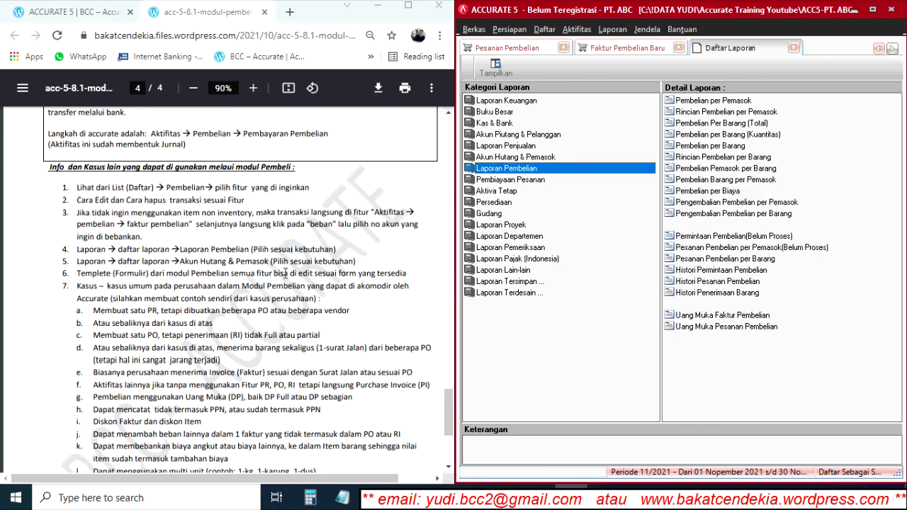
Return to the purchase invoice form, bring up invoice Inv/MP/001 and preview its printed form on screen.
click(627, 48)
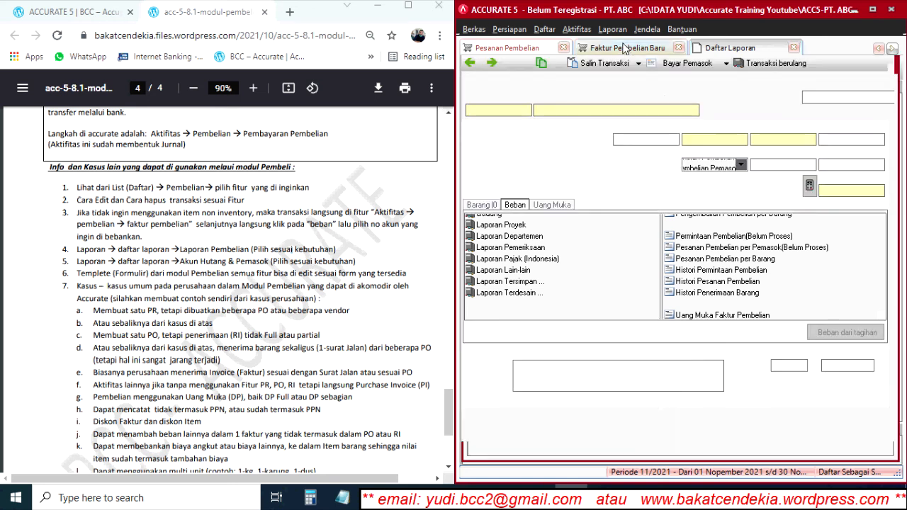
click(870, 83)
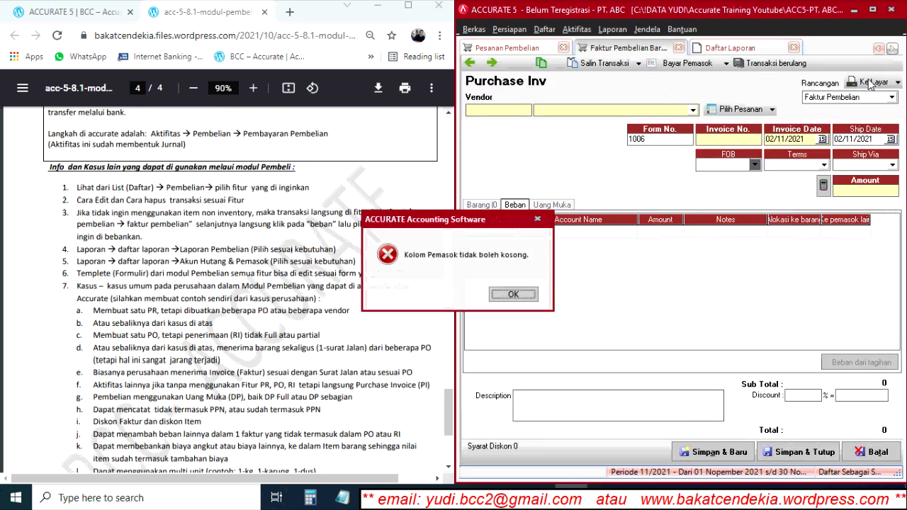
click(517, 294)
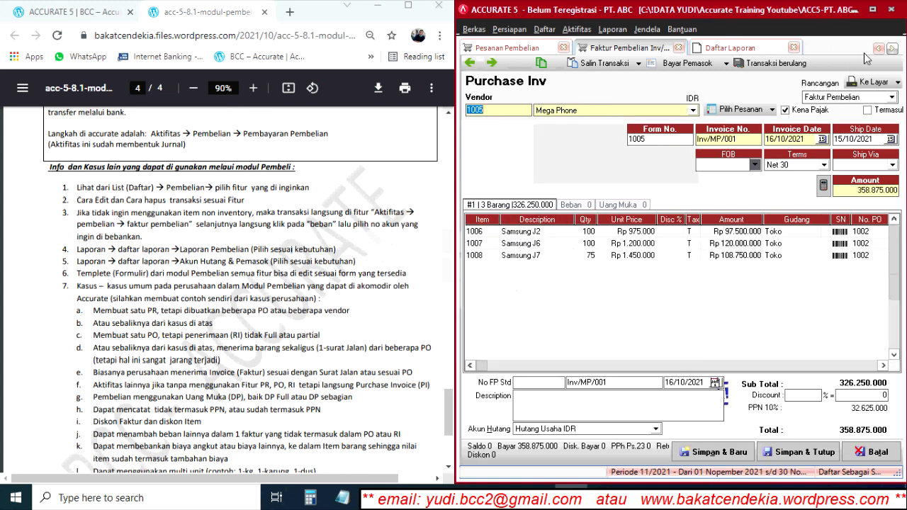
click(872, 82)
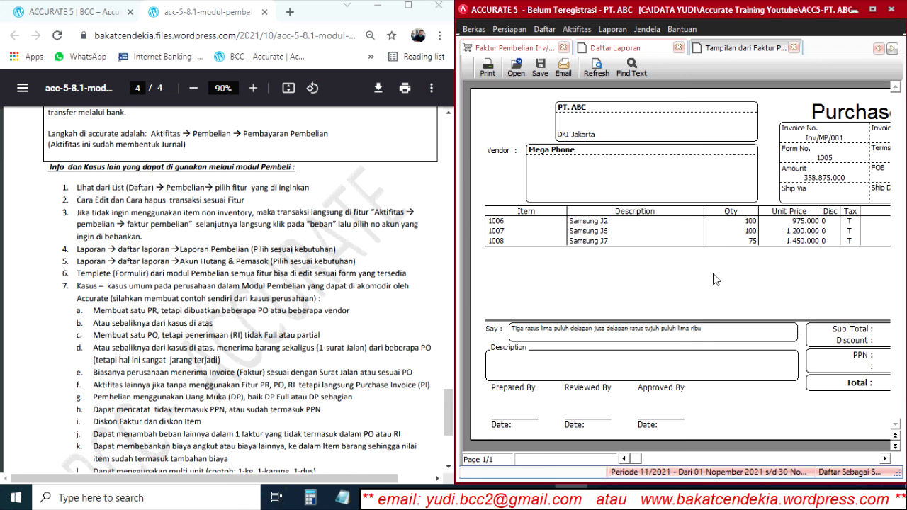
Examine the document's point 7 list of common purchase cases, from a to t.
scroll(230, 256, down, 3)
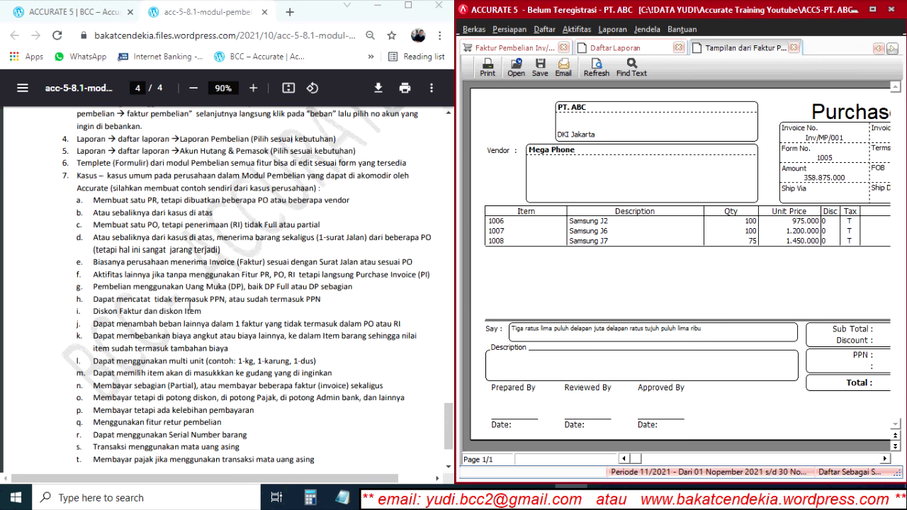
scroll(192, 310, down, 1)
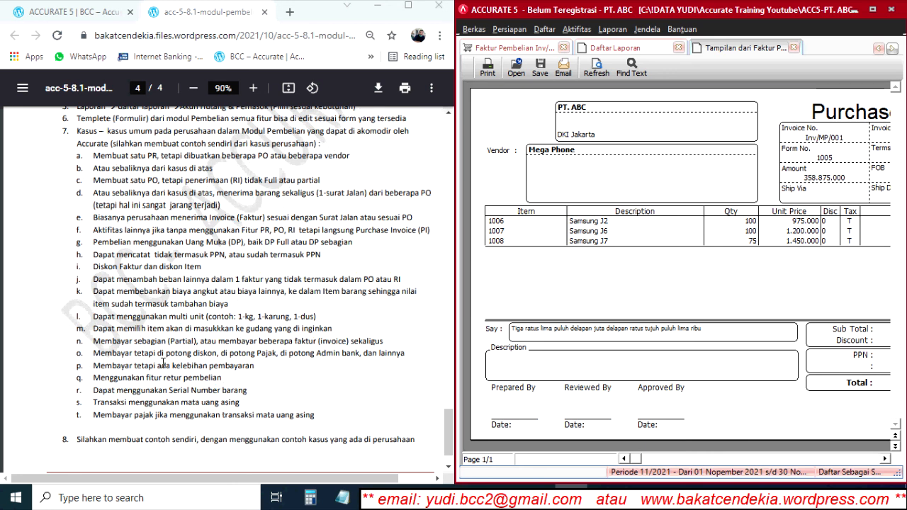
scroll(163, 363, down, 1)
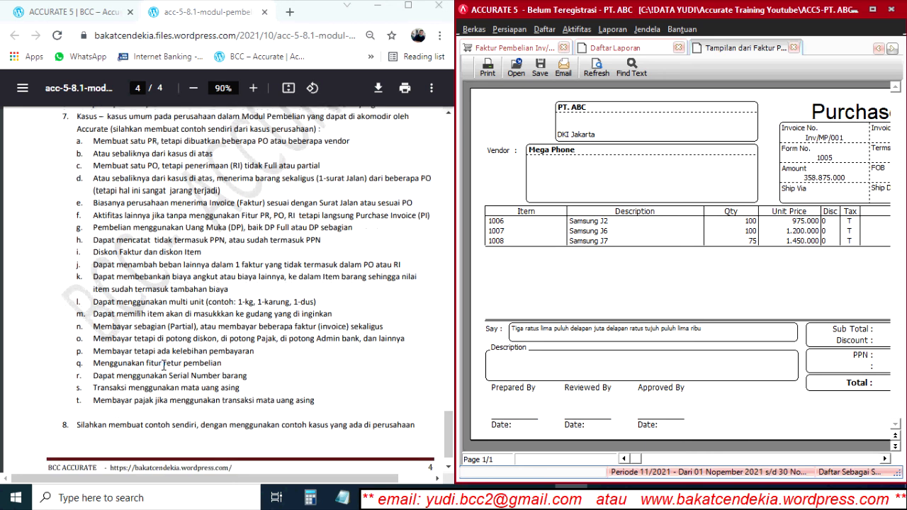
scroll(163, 363, up, 2)
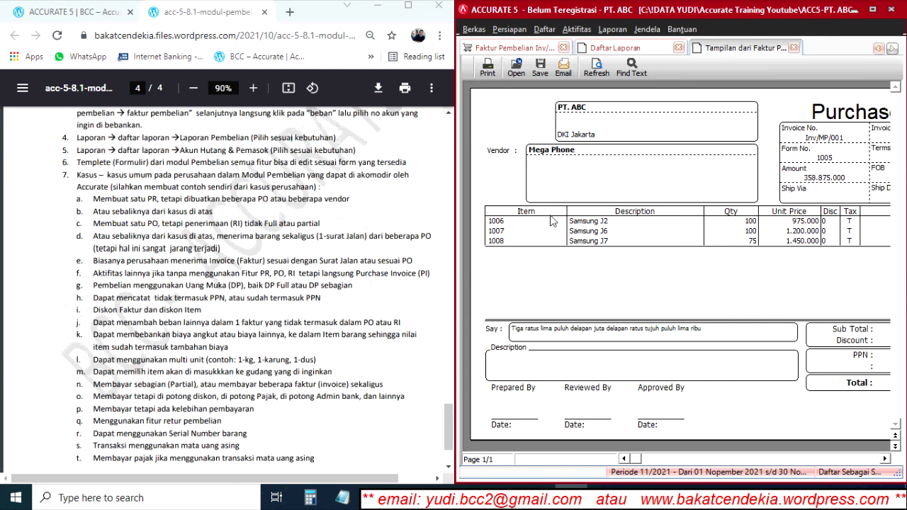
Maximize the Accurate window and close the invoice preview, report list, invoice Inv/MP/001, and the purchase order and invoice lists.
click(795, 48)
click(877, 13)
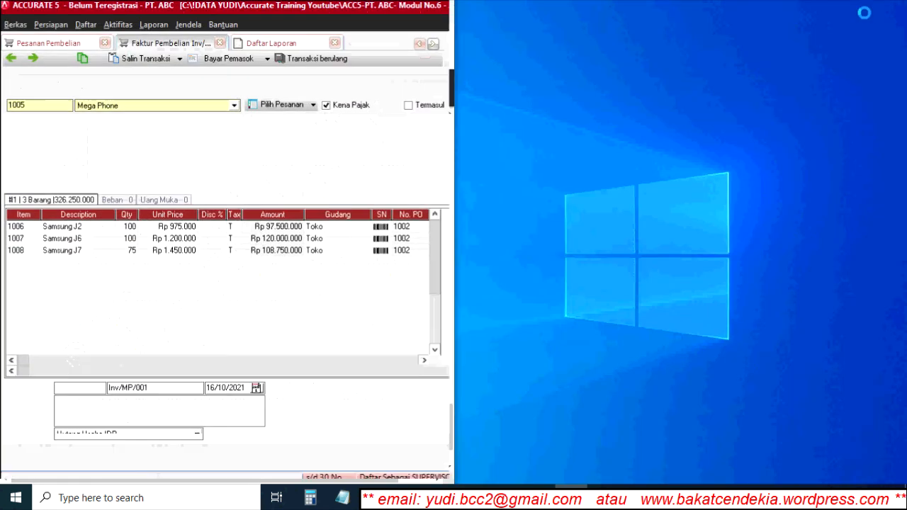
click(564, 43)
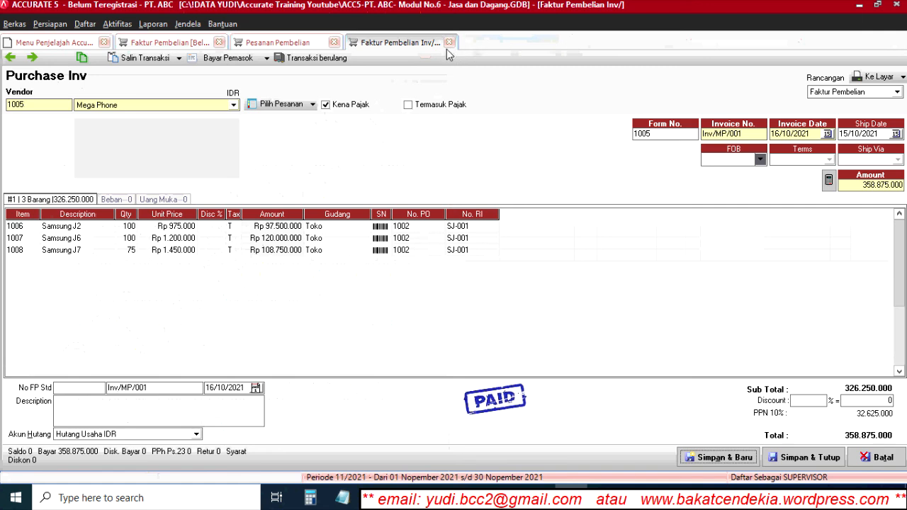
click(449, 43)
click(333, 42)
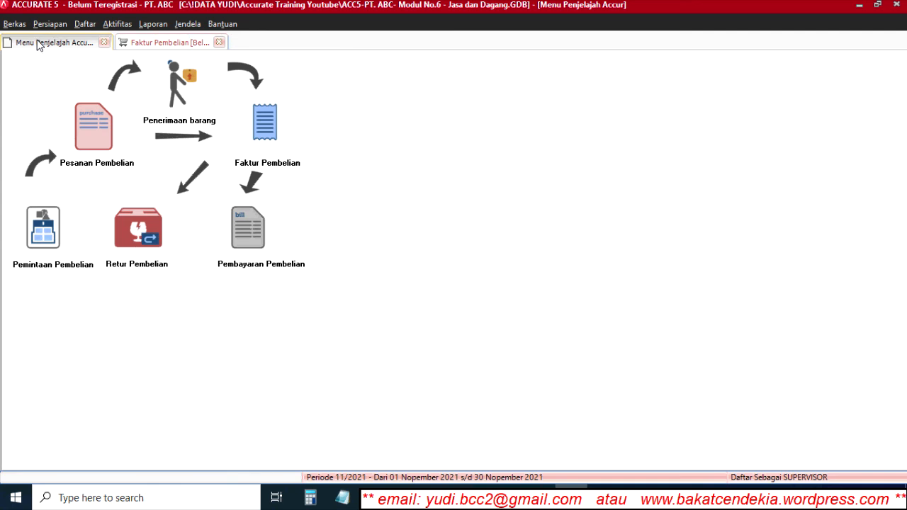
click(220, 42)
Show the Penjelajah navigation pane beside the purchase flowchart.
click(153, 25)
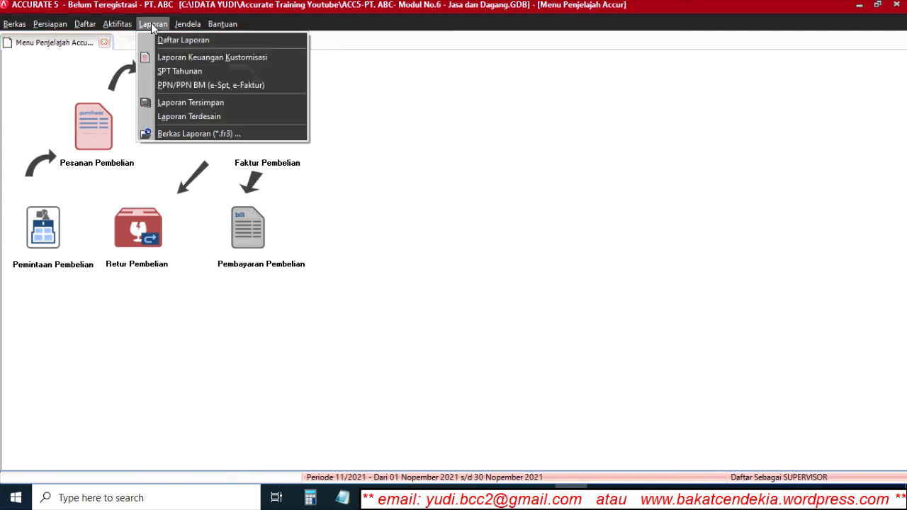
mouse_move(117, 23)
mouse_move(213, 165)
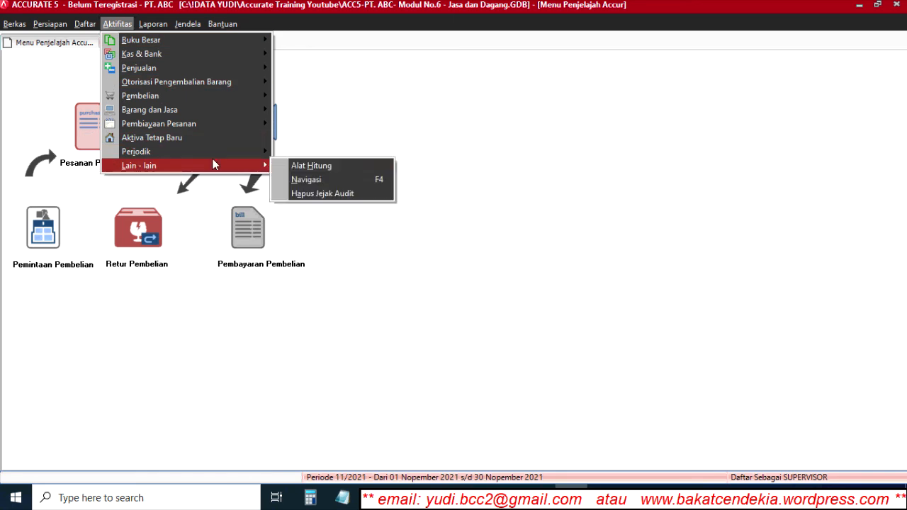
click(320, 183)
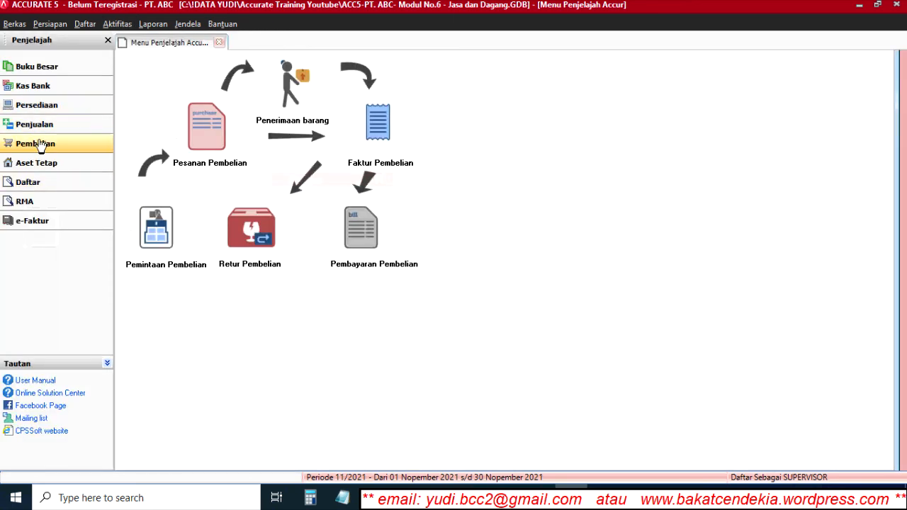